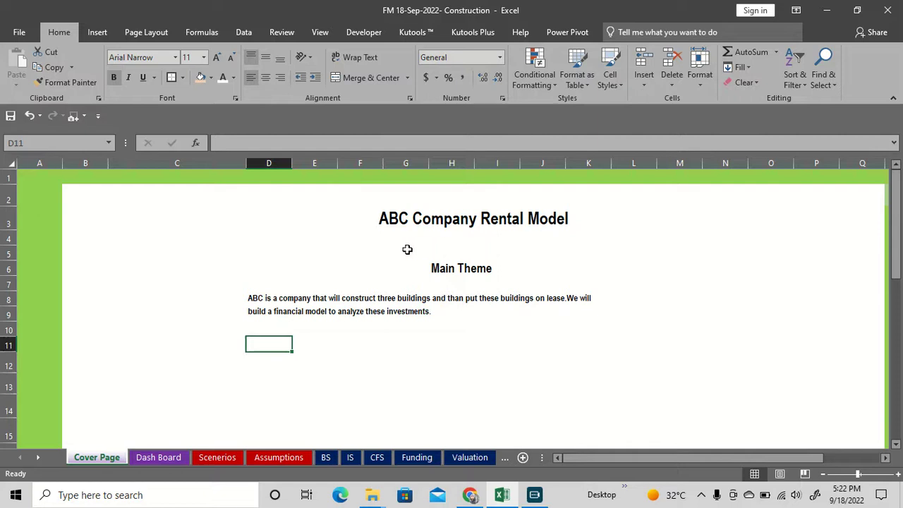
- Review the Cover Page's title, main theme heading and company description
key(Up)
key(Up)
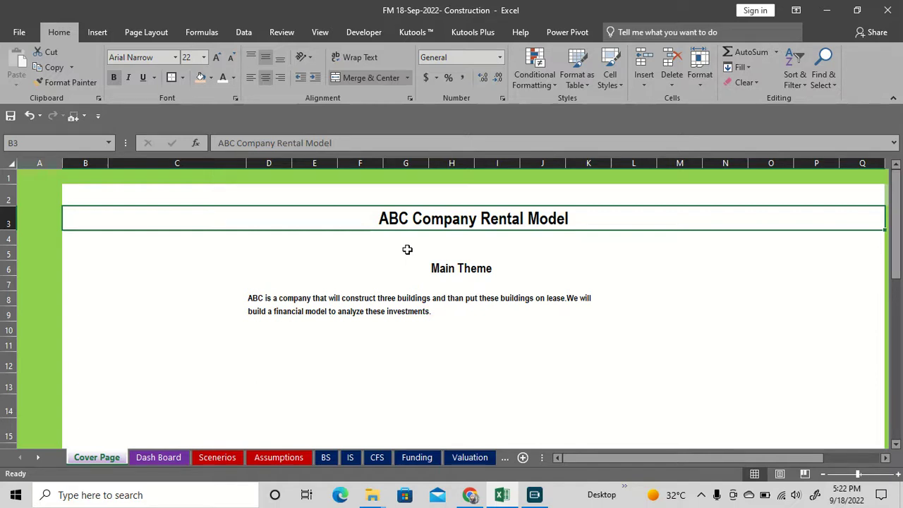
key(Down)
key(Down)
key(Down)
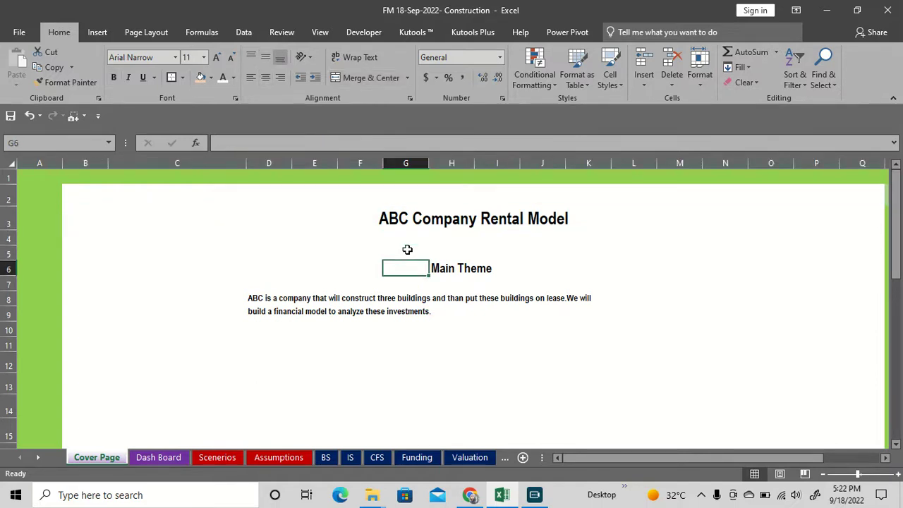
key(Down)
key(Down)
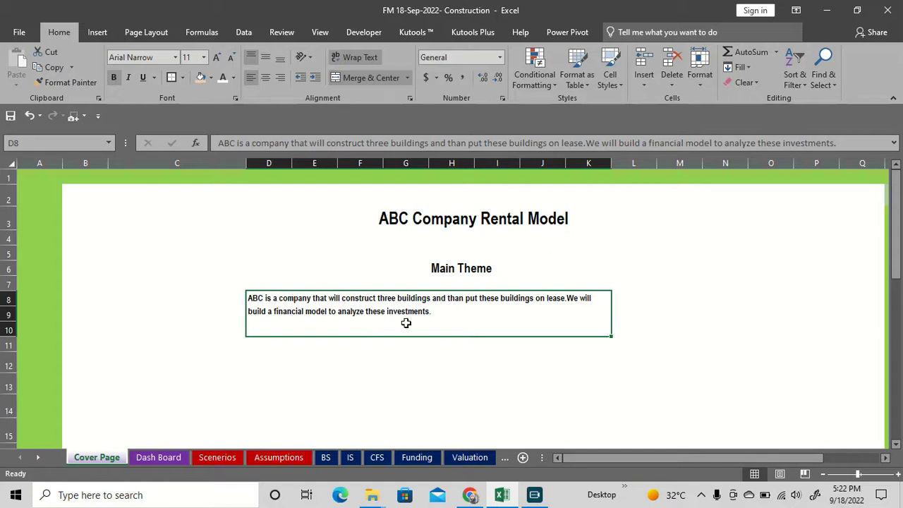
click(386, 358)
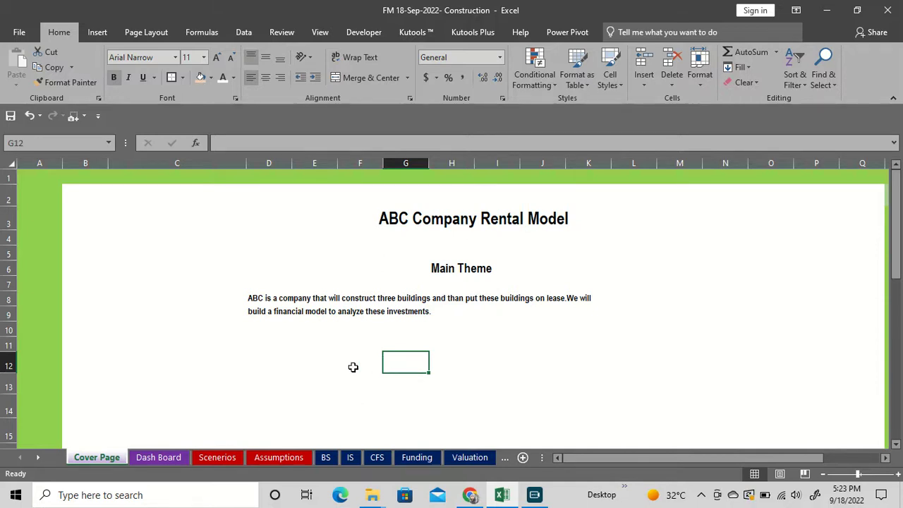
- Open the Assumptions sheet, collapse all row groups and expand only the Lease Rentals section
click(269, 461)
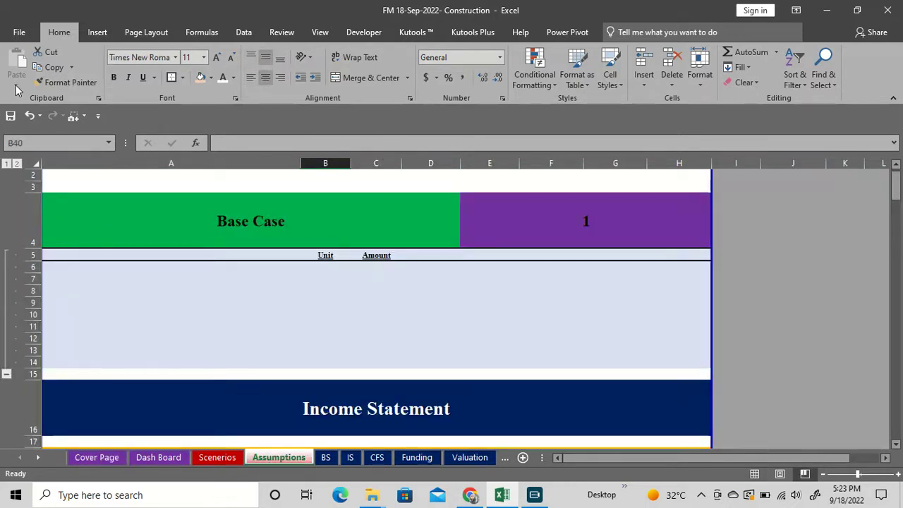
click(7, 164)
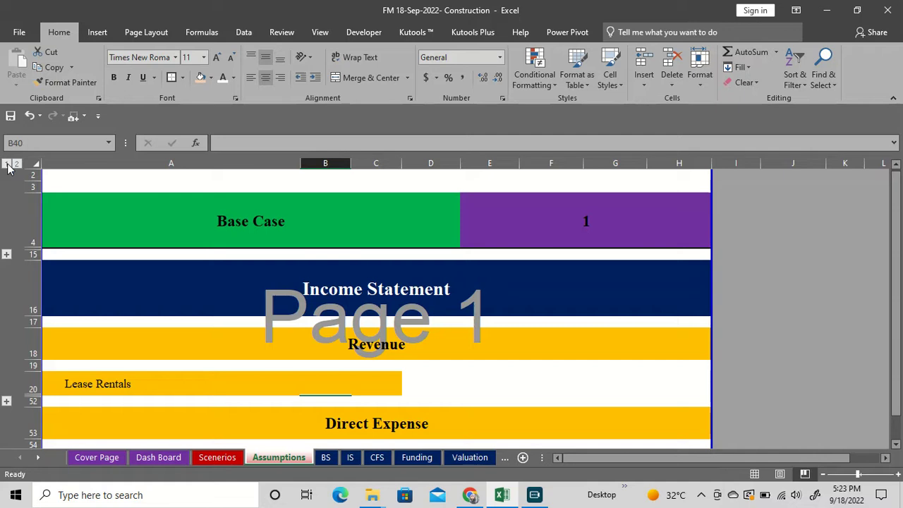
scroll(153, 340, down, 3)
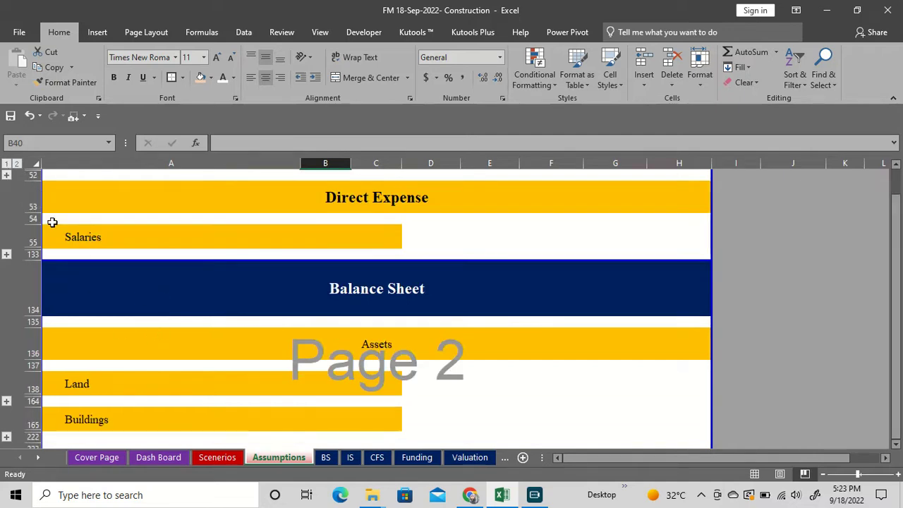
scroll(52, 223, up, 3)
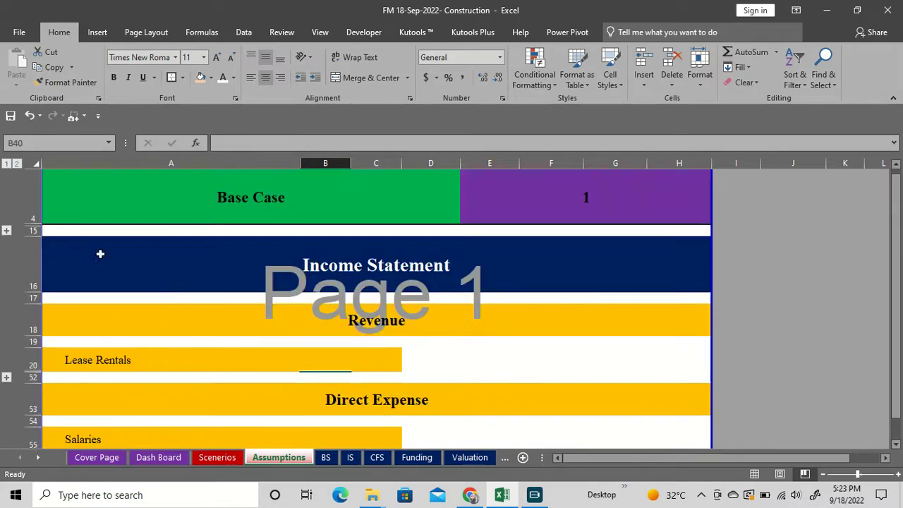
click(7, 379)
scroll(319, 308, down, 1)
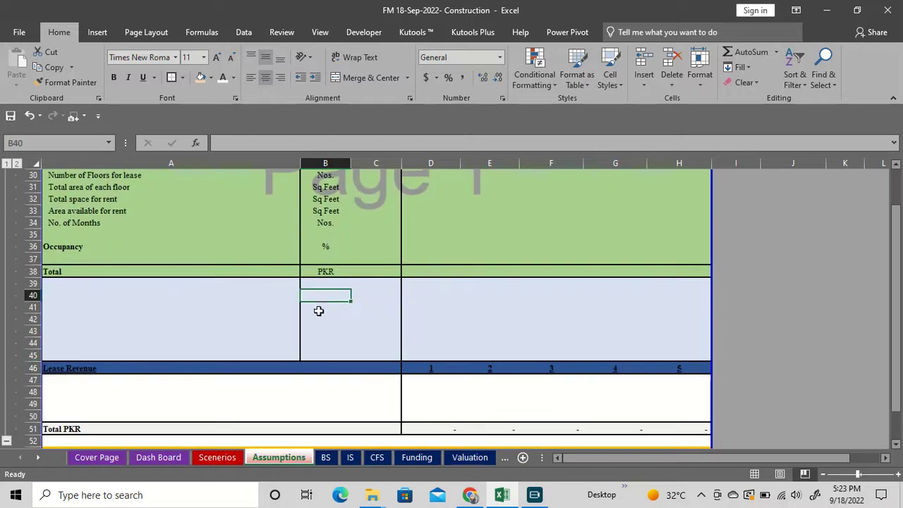
scroll(378, 250, up, 3)
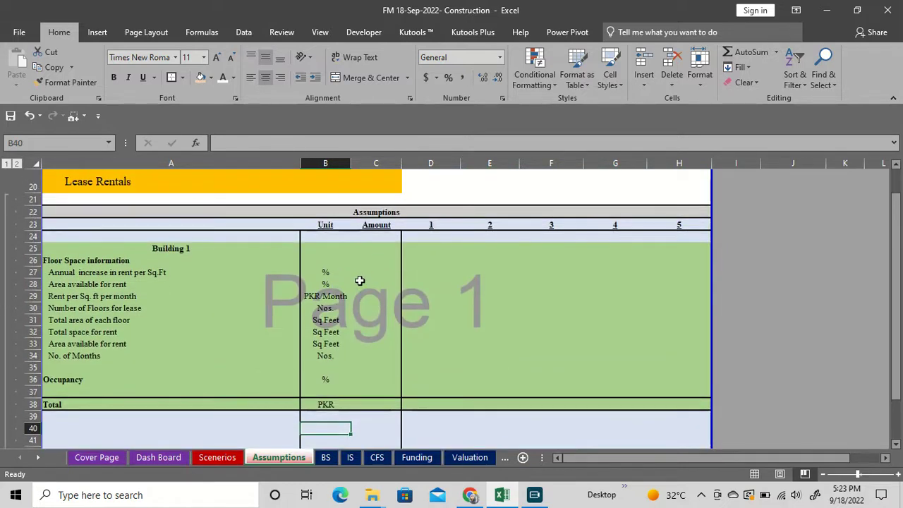
- Enter 10% as Building 1's annual increase in rent per Sq.Ft in C27
click(374, 273)
key(Left)
key(Left)
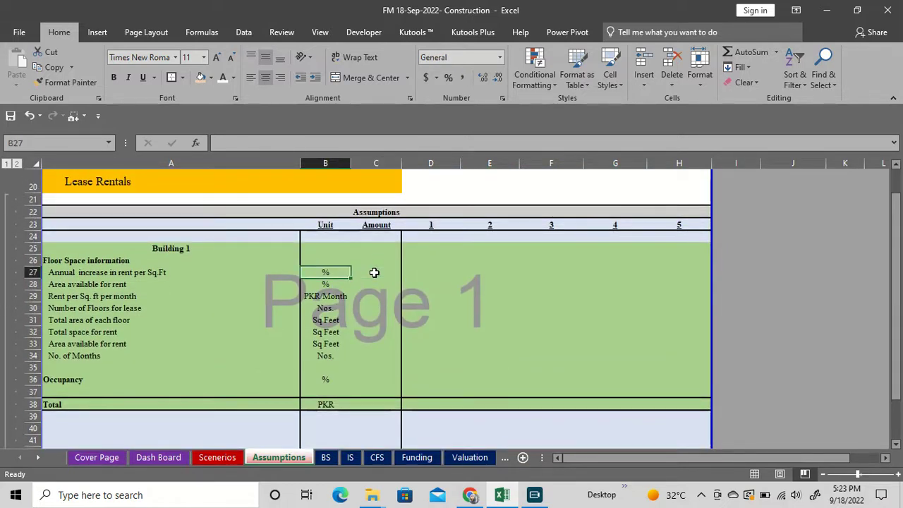
key(Up)
key(Up)
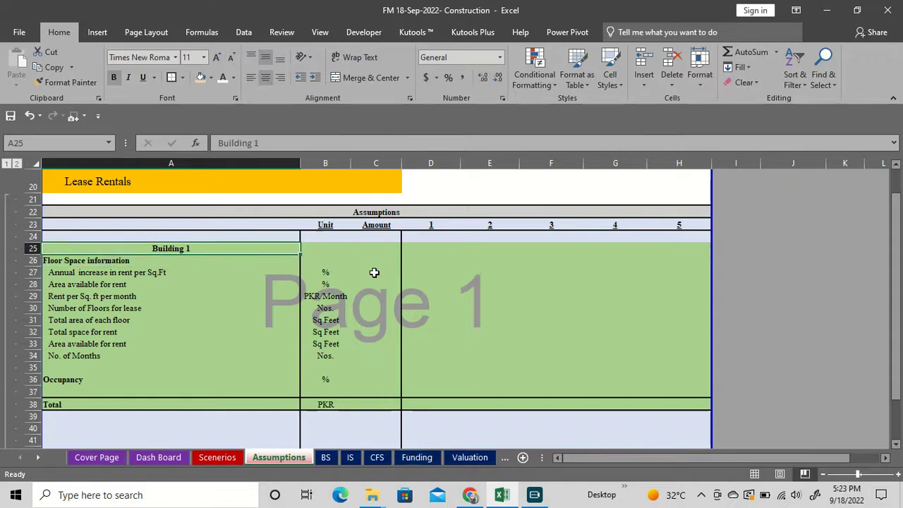
key(Down)
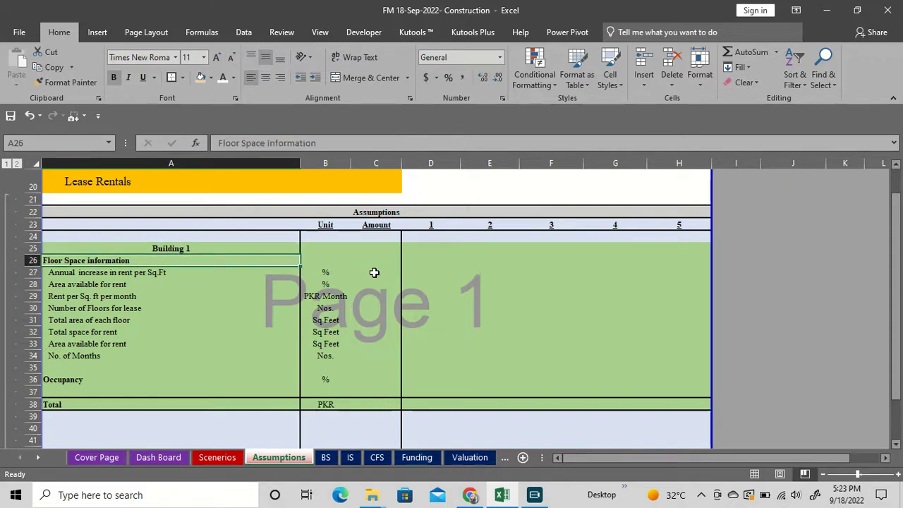
key(Down)
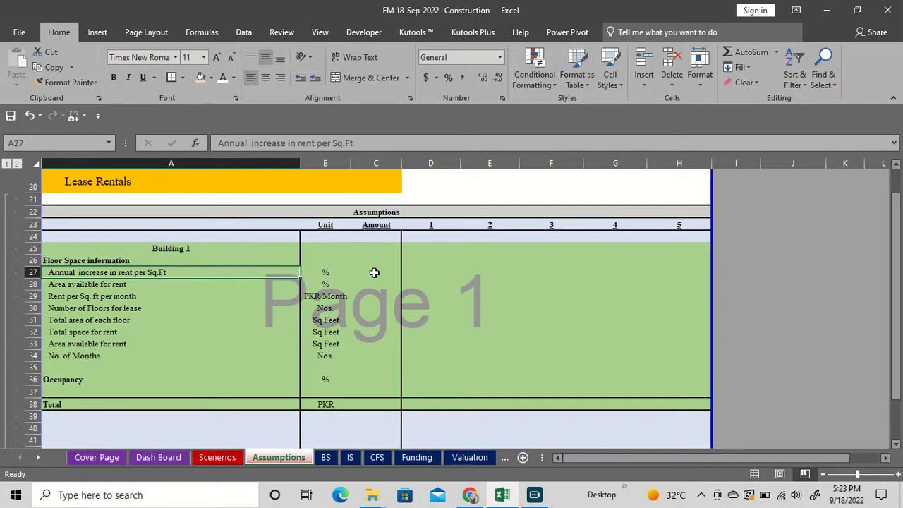
key(Right)
key(Right)
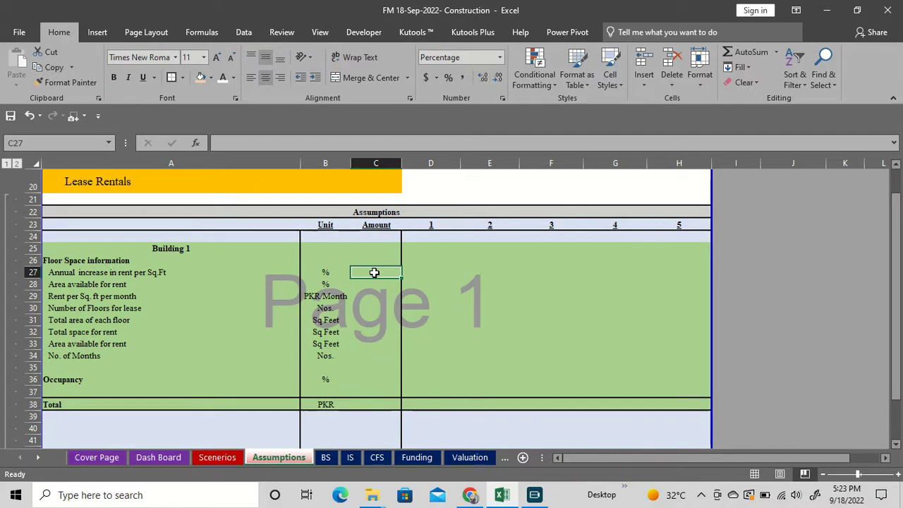
text(10)
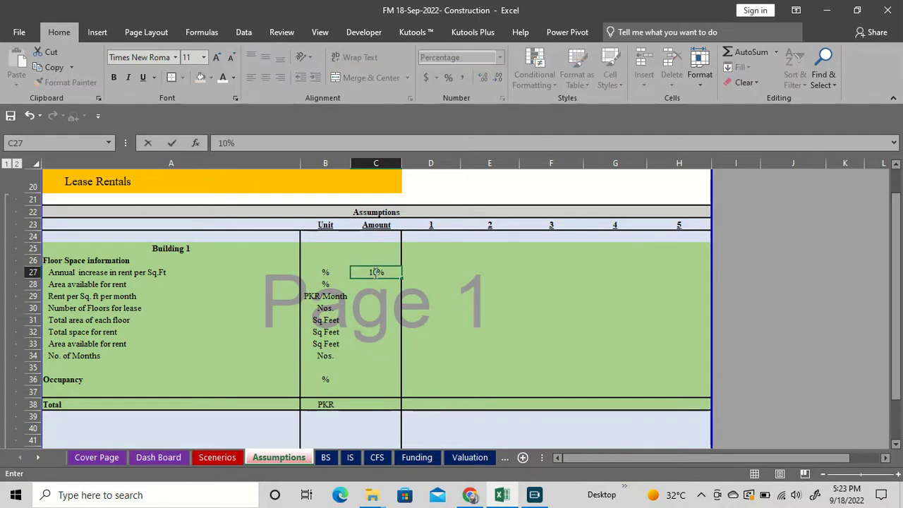
key(Return)
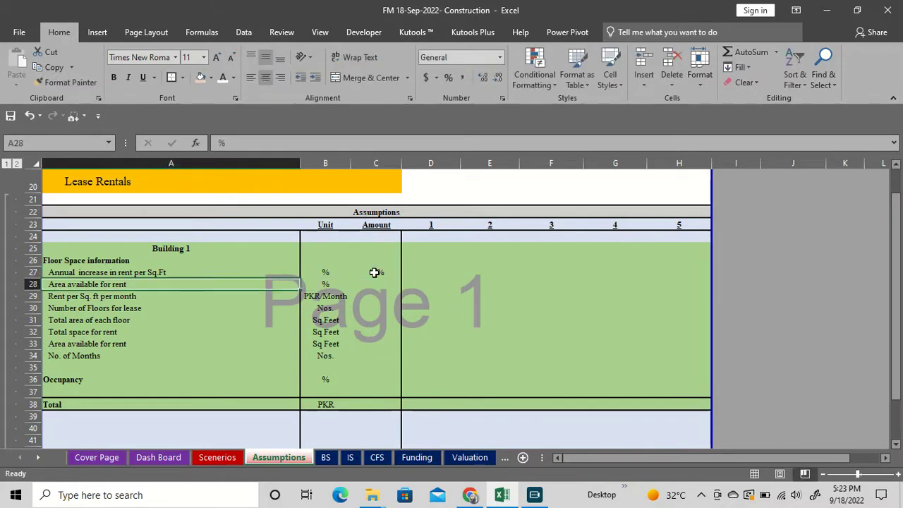
key(Right)
key(Right)
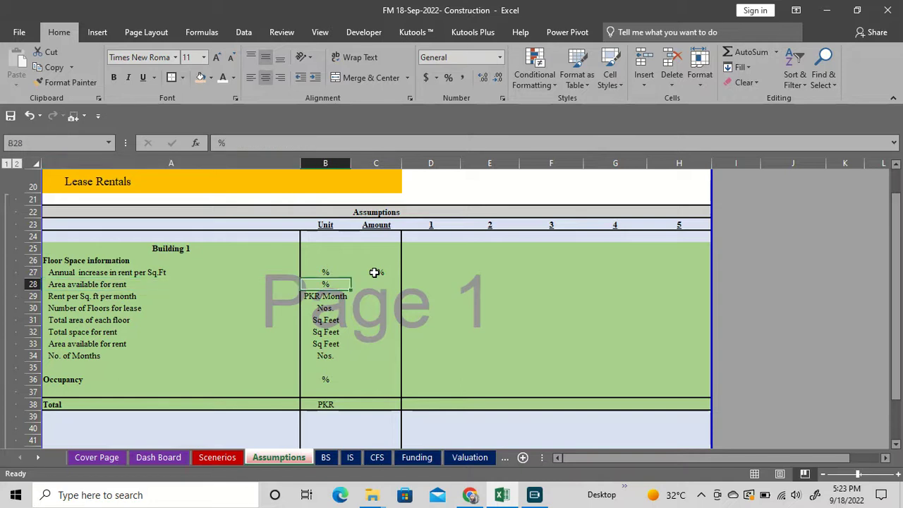
key(Right)
key(Right)
key(Right)
key(Right)
key(Right)
key(Right)
key(Right)
key(Right)
key(Right)
key(Right)
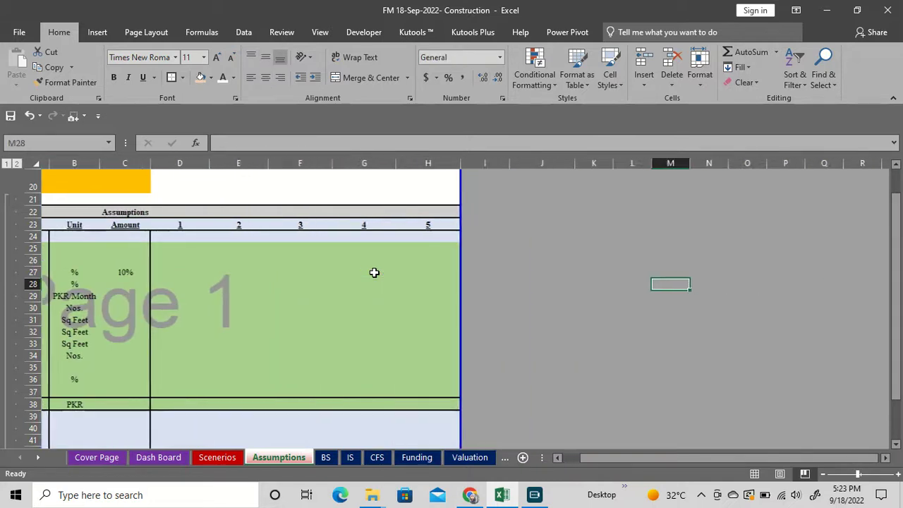
drag(528, 236, 755, 343)
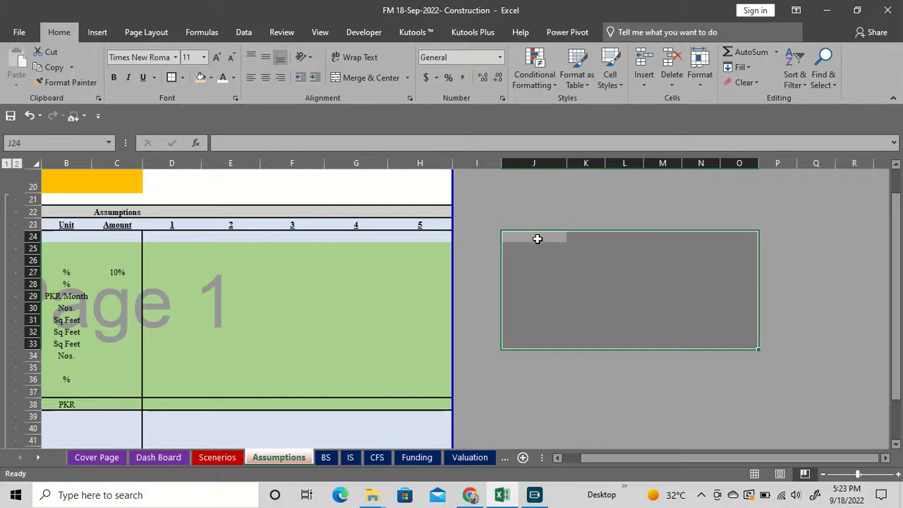
drag(531, 236, 729, 319)
scroll(644, 312, left, 2)
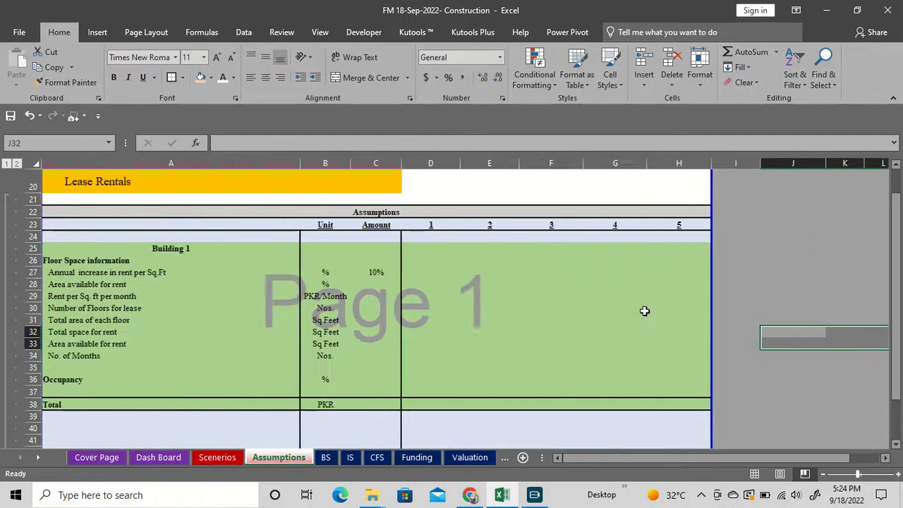
- Enter 80% as Building 1's area available for rent in C28
click(372, 286)
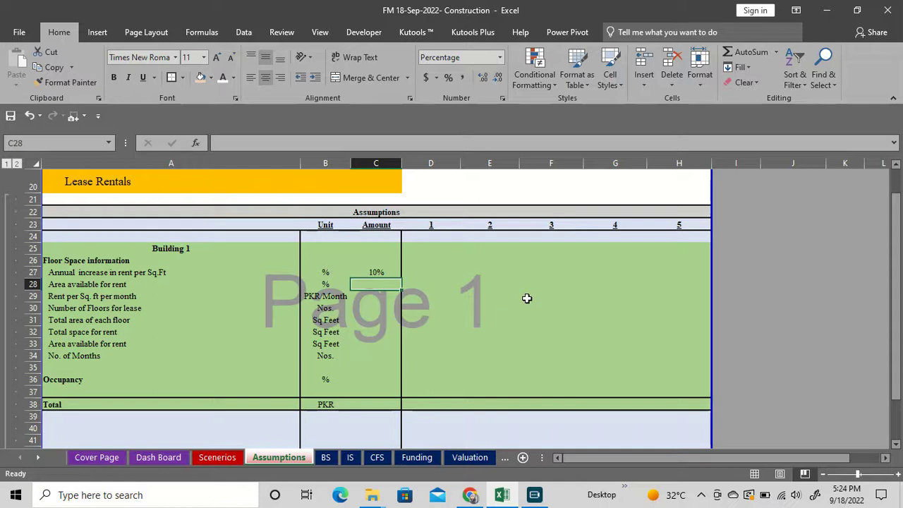
text(80)
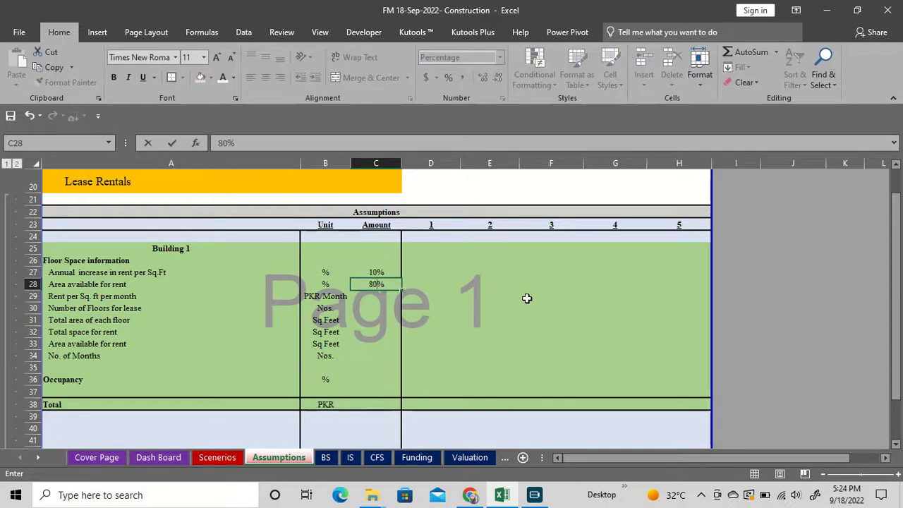
key(Return)
- Enter 300 as Building 1's rent per Sq. ft per month in C29
key(Left)
key(Left)
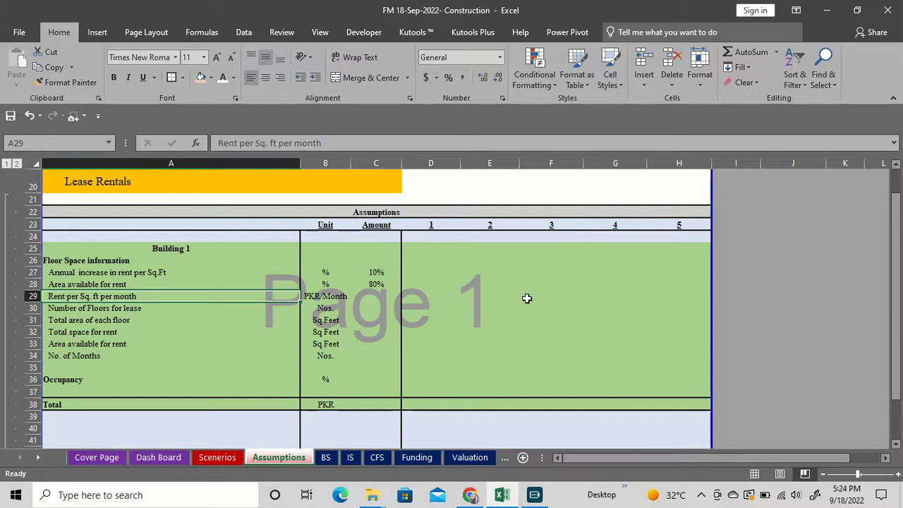
key(Right)
key(Right)
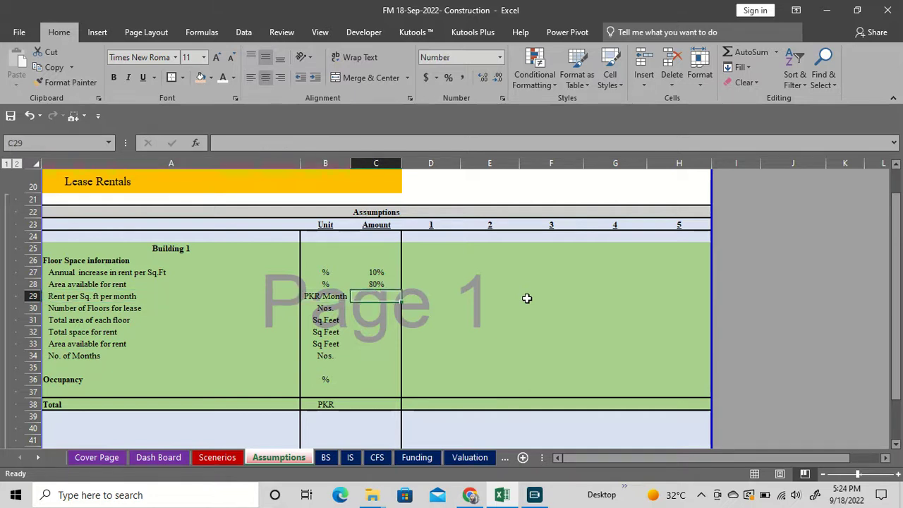
text(300)
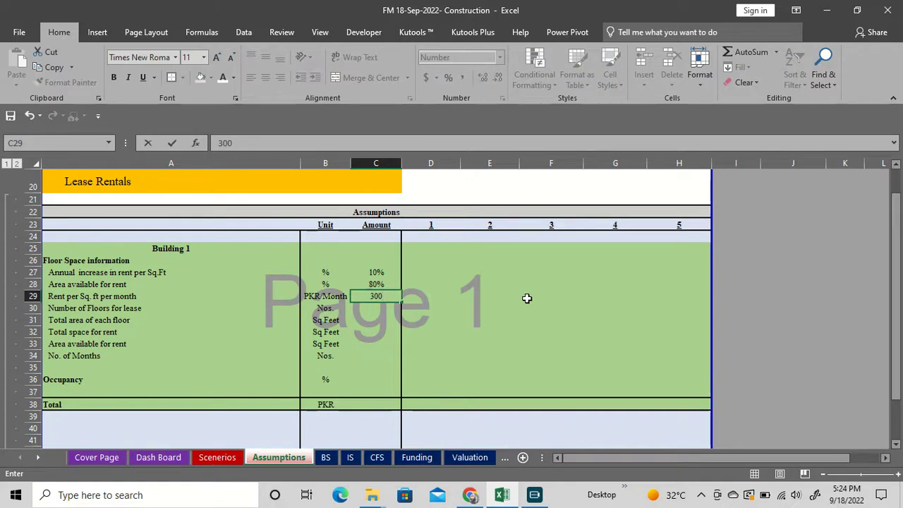
key(ctrl+Return)
- Link the year 1 rent per Sq. ft in D29 to the base amount in C29
key(Right)
text(=)
key(Left)
key(Return)
- Calculate the year 2 rent in E29 with =D29*(1+$C$27), applying the annual increase as an absolute reference
key(Up)
key(Right)
text(=)
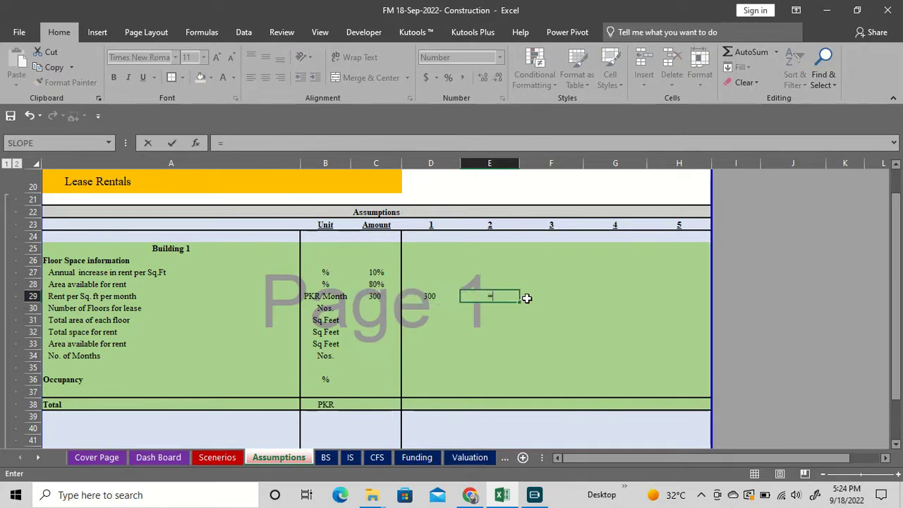
key(Left)
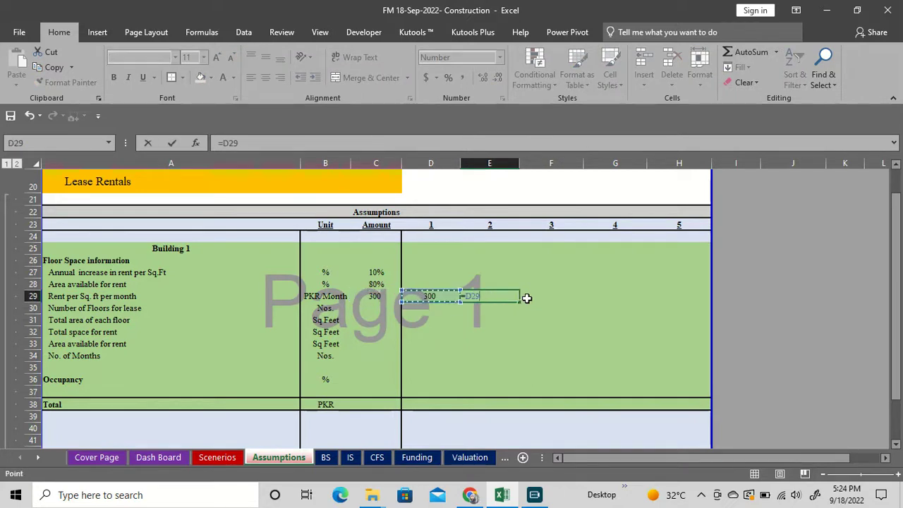
text(*(1+)
key(Up)
key(Up)
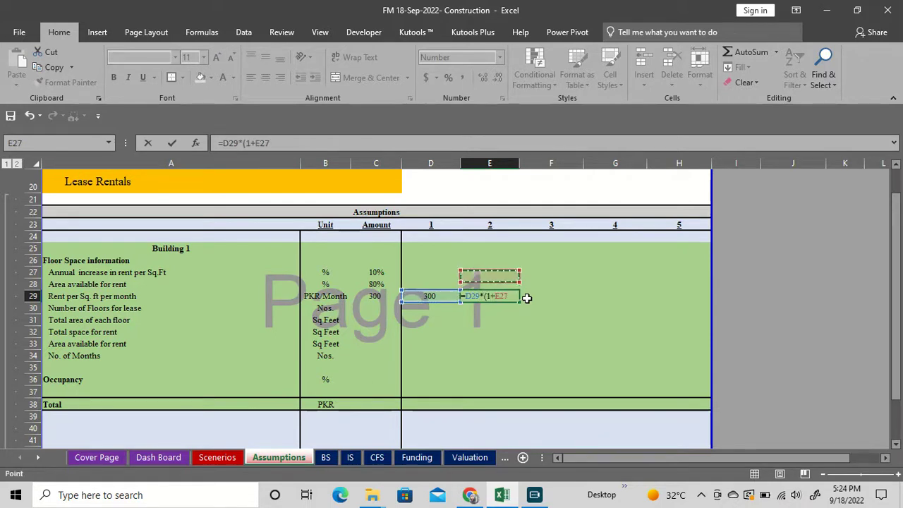
key(Left)
key(Left)
key(F4)
text())
key(ctrl+Return)
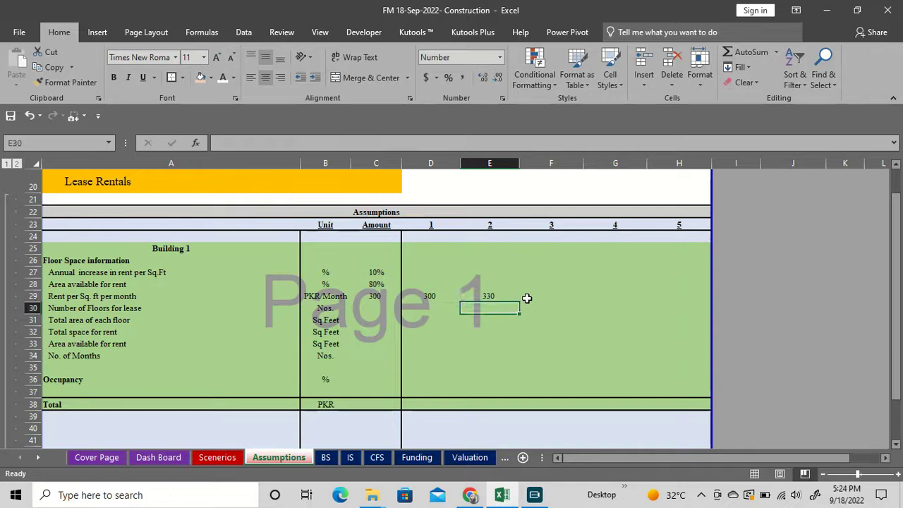
- Fill the year 2 rent formula across years 3 to 5 in F29:H29
key(shift+Right)
key(shift+Right)
key(shift+Right)
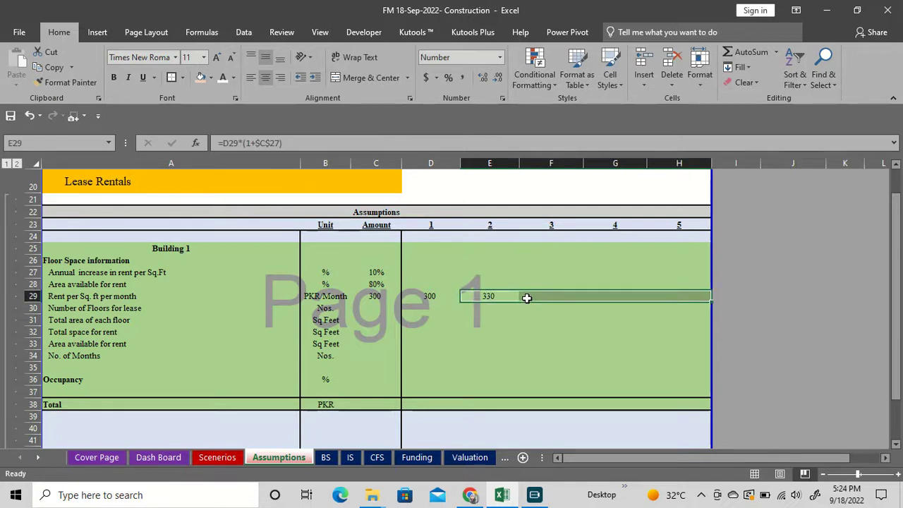
key(ctrl+r)
key(Down)
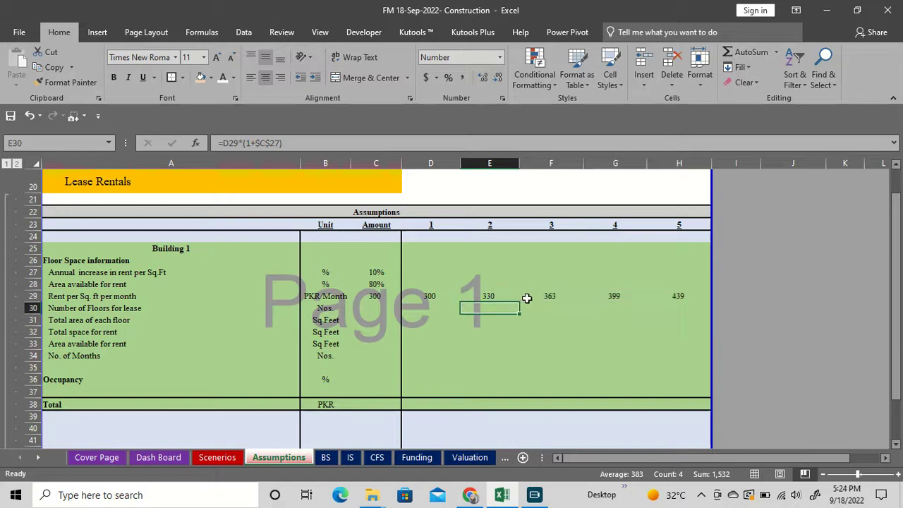
- Check the cell references in the rent formulas for years 2 to 5 in row 29
key(Up)
key(F2)
key(Escape)
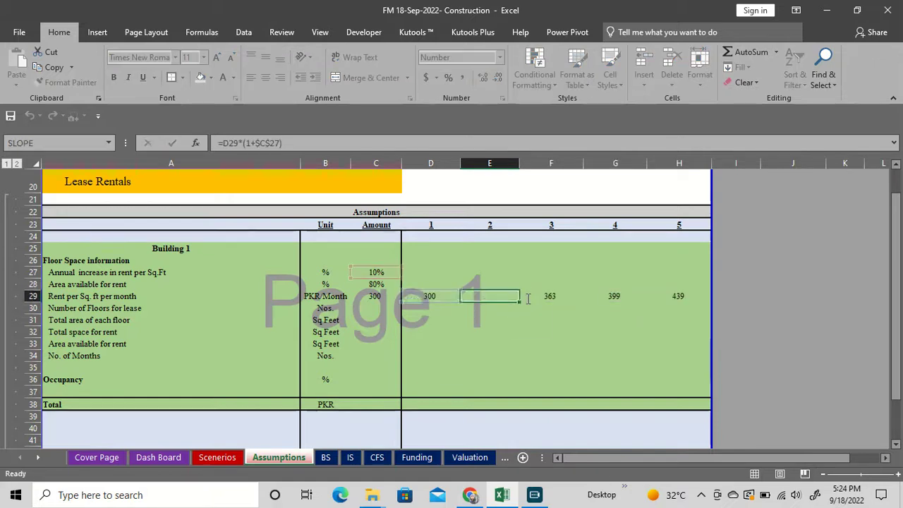
key(Right)
key(F2)
key(Escape)
key(Right)
key(F2)
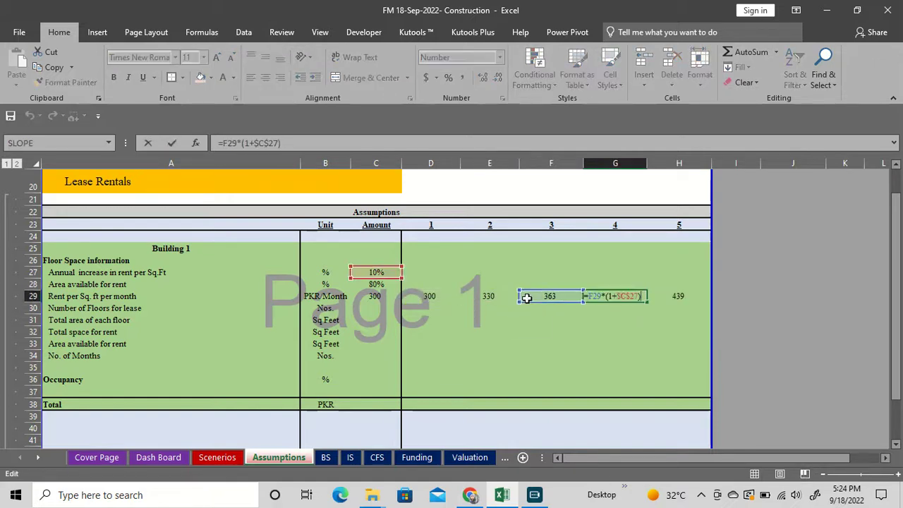
key(Escape)
key(Right)
key(F2)
key(Escape)
key(Left)
key(Left)
key(Left)
key(Left)
key(Left)
key(Left)
key(Left)
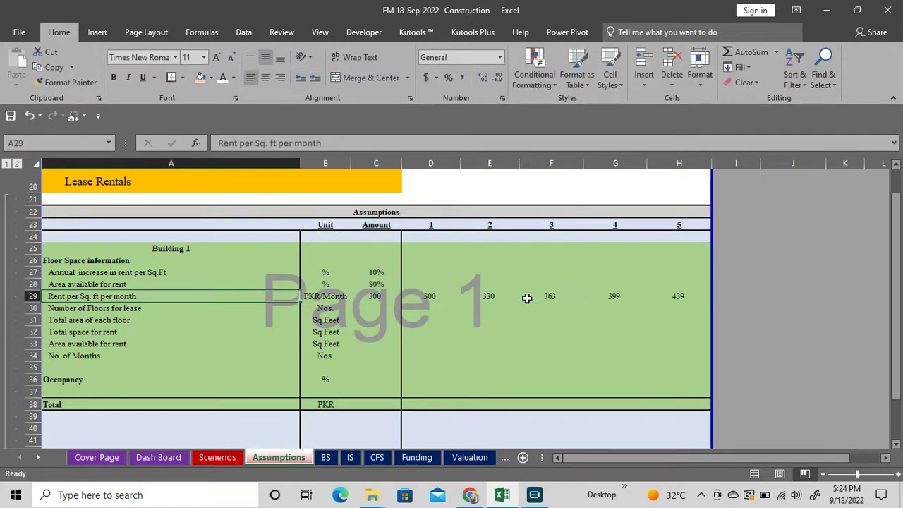
- Set Building 1's number of floors for lease to 5 in C30
key(Down)
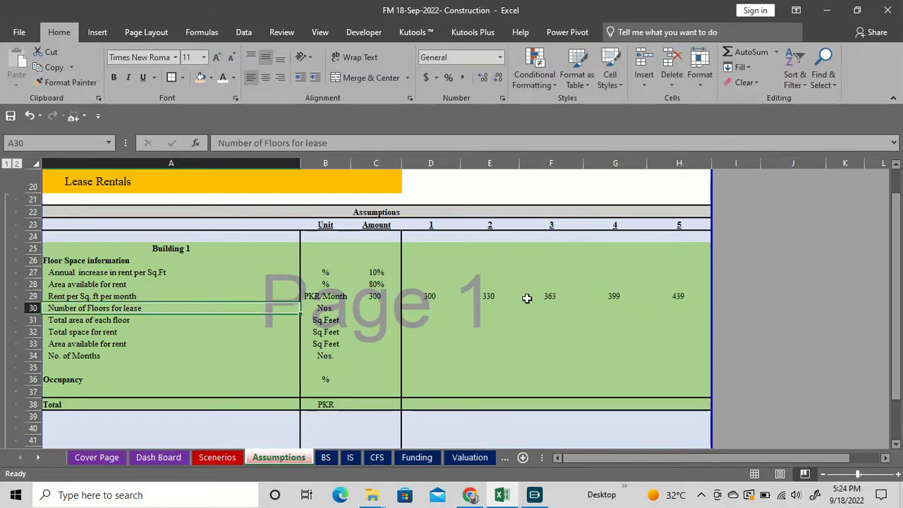
key(Right)
key(Right)
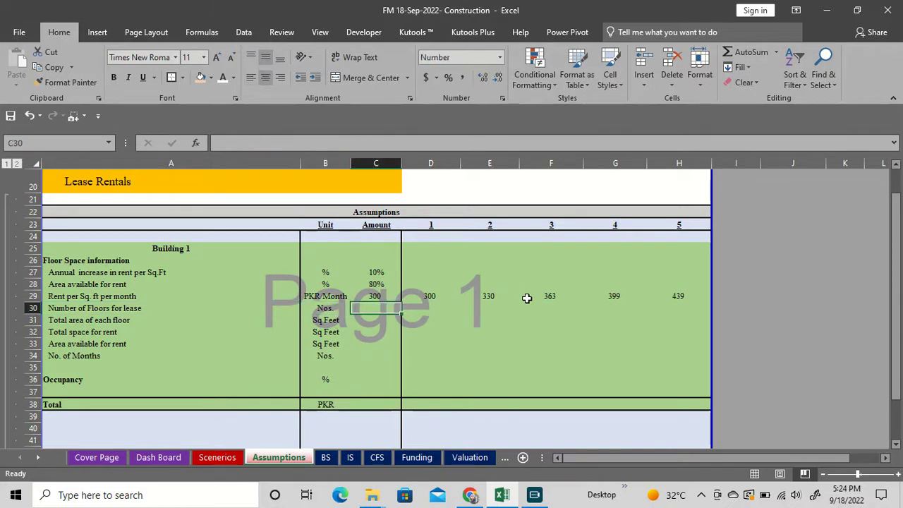
text(5)
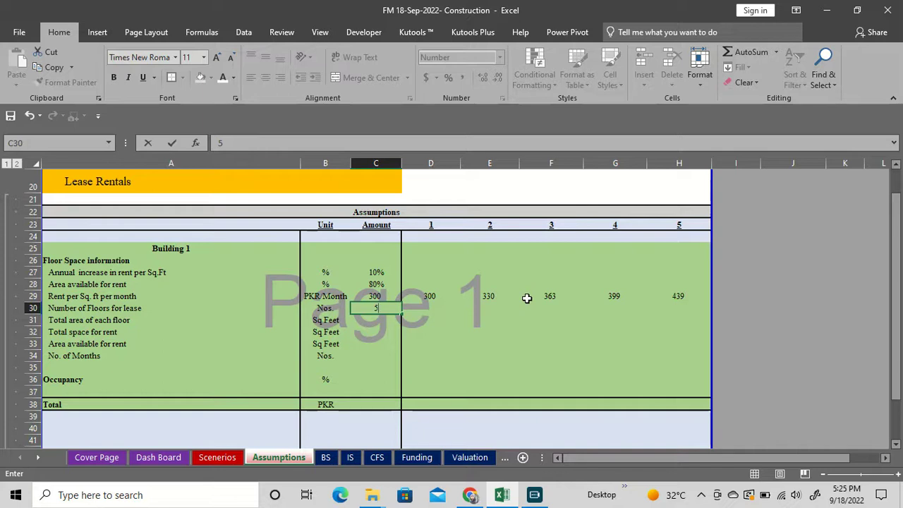
key(Return)
- Set the total area of each floor to 10000 Sq Feet in C31
key(Left)
key(Left)
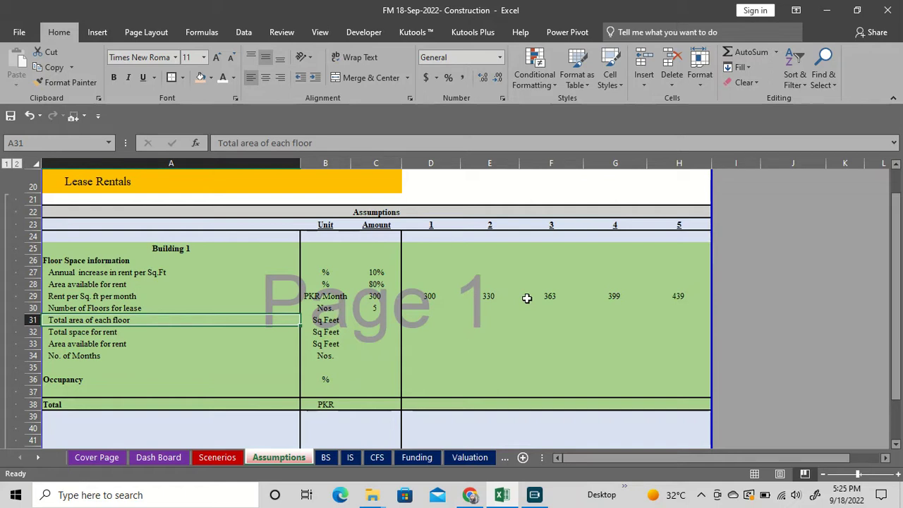
key(Right)
key(Right)
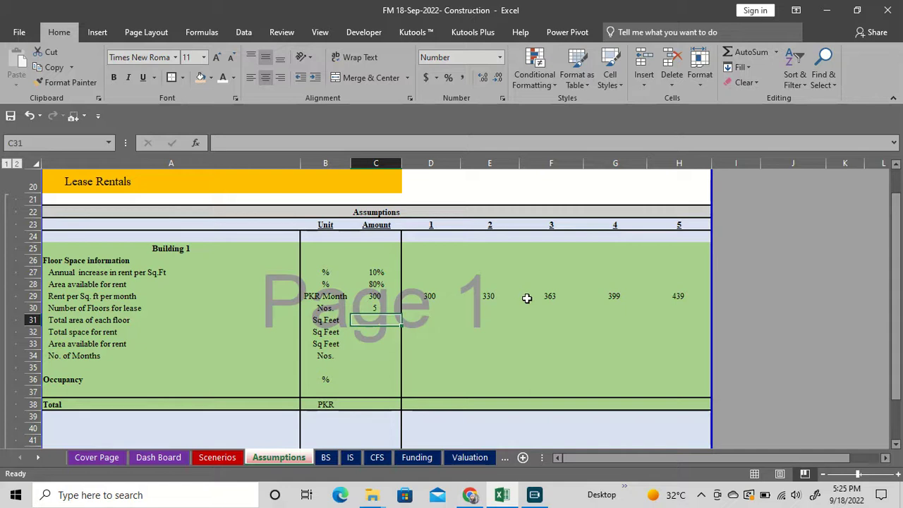
text(10000)
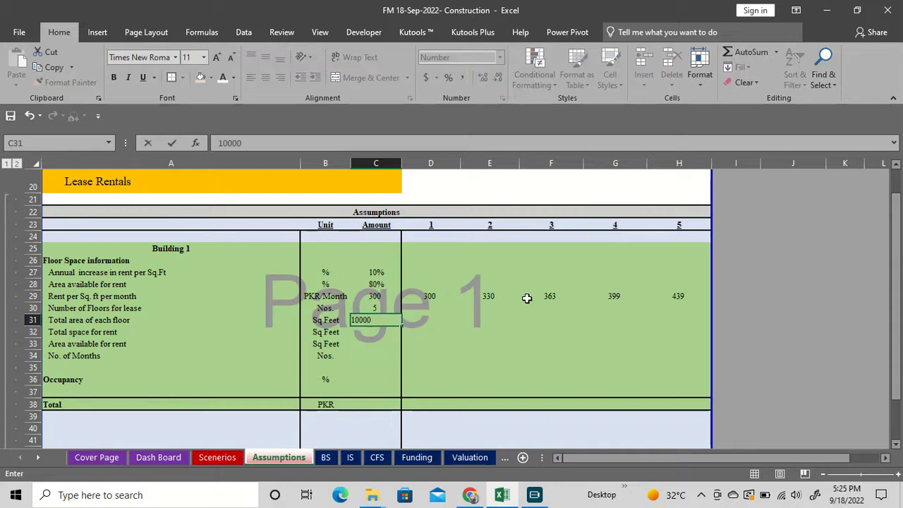
key(Return)
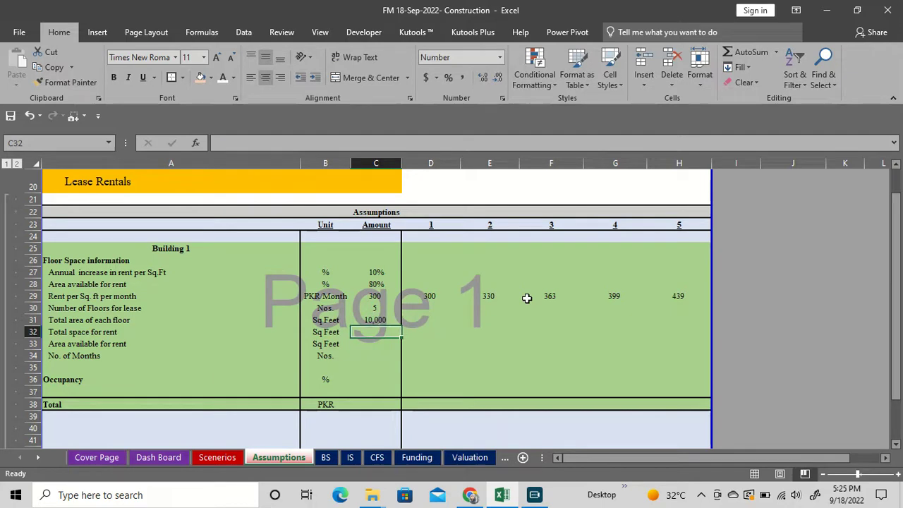
- Calculate the total space for rent in C32 with =C31*C30, multiplying floor area by number of floors
key(Left)
key(Left)
key(Right)
key(Right)
text(=)
key(Up)
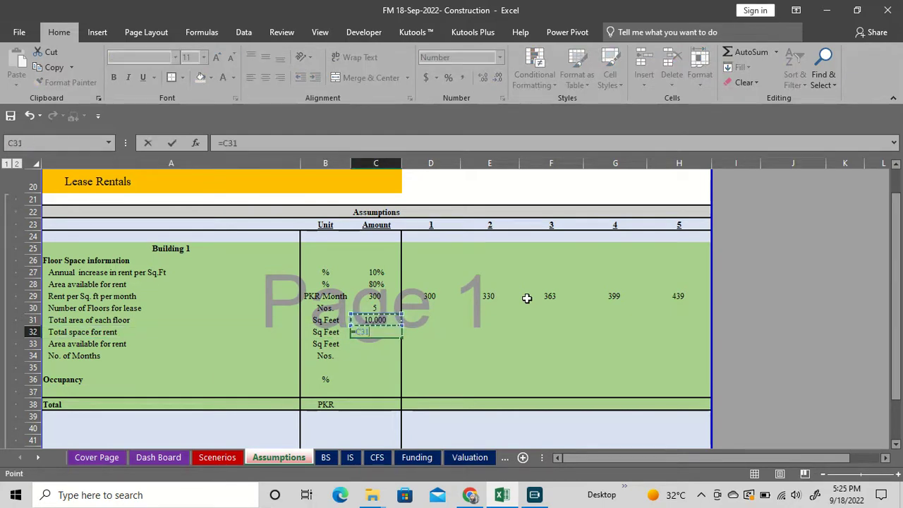
text(*)
key(Up)
key(Up)
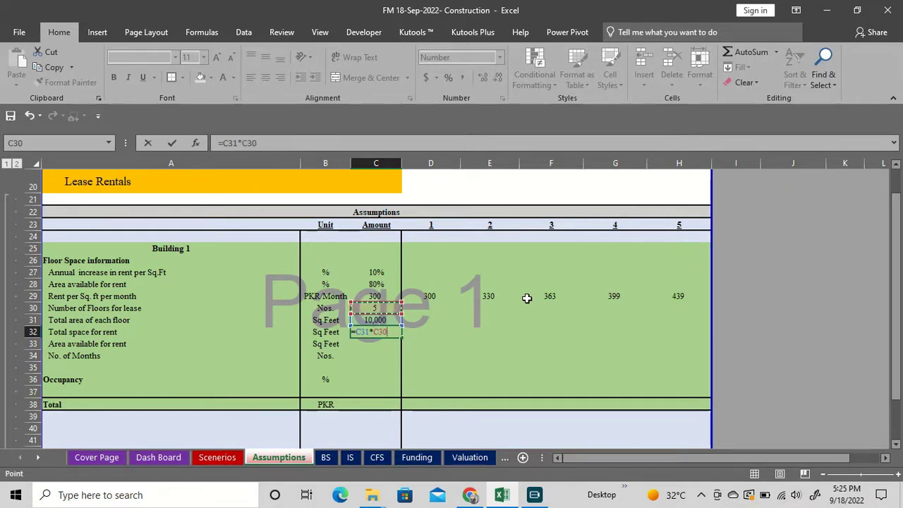
key(Return)
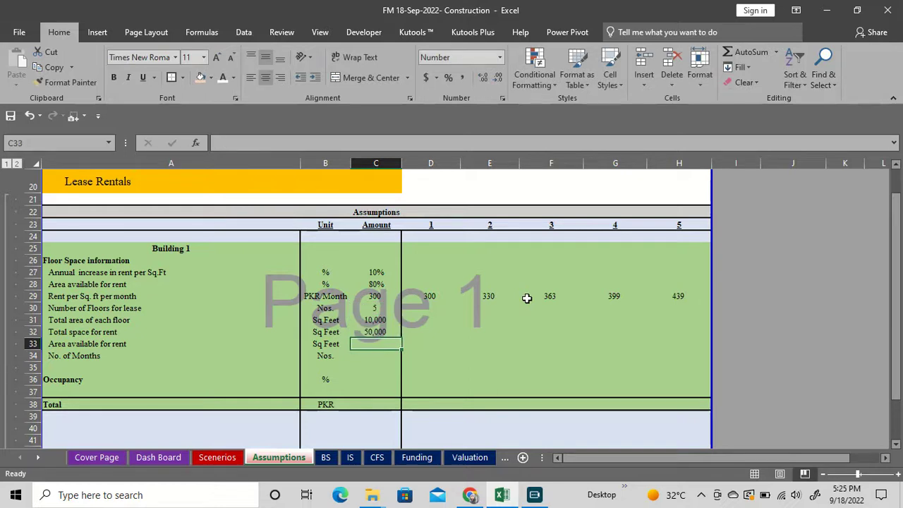
- Calculate the area available for rent in C33 by multiplying the total space in C32 by the available percentage in C28
key(Left)
key(Left)
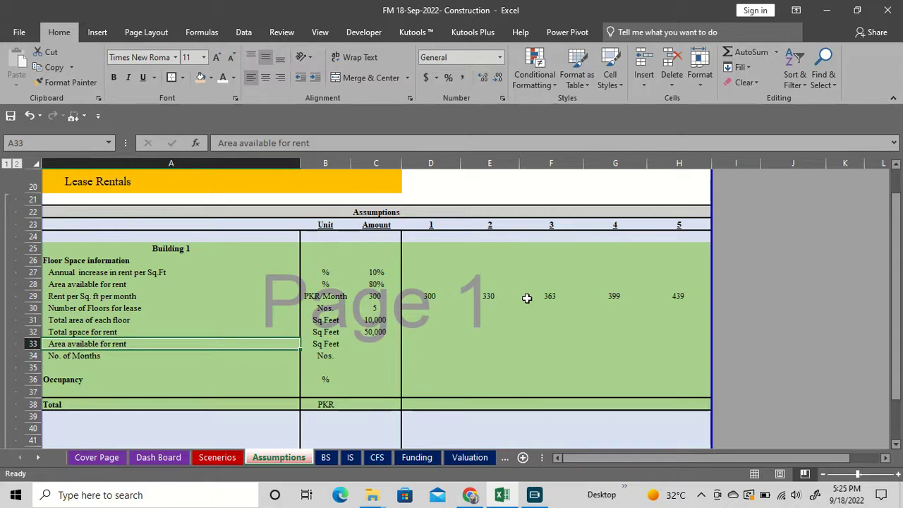
key(Right)
key(Right)
text(=)
key(Up)
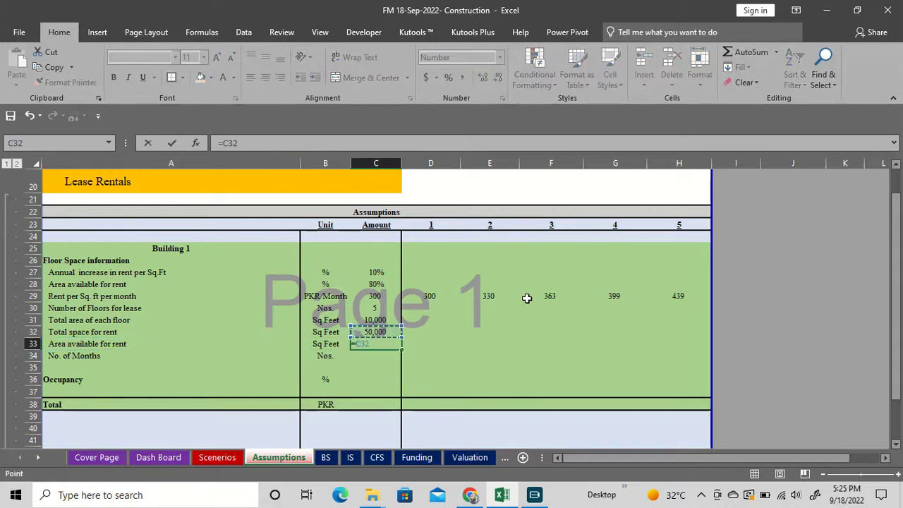
text(*)
key(Up)
key(Up)
key(Up)
key(Up)
key(Up)
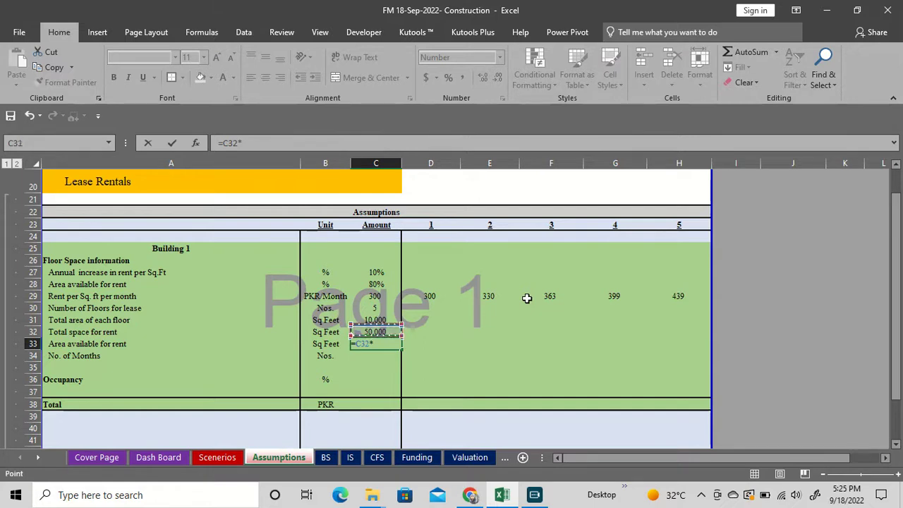
key(Return)
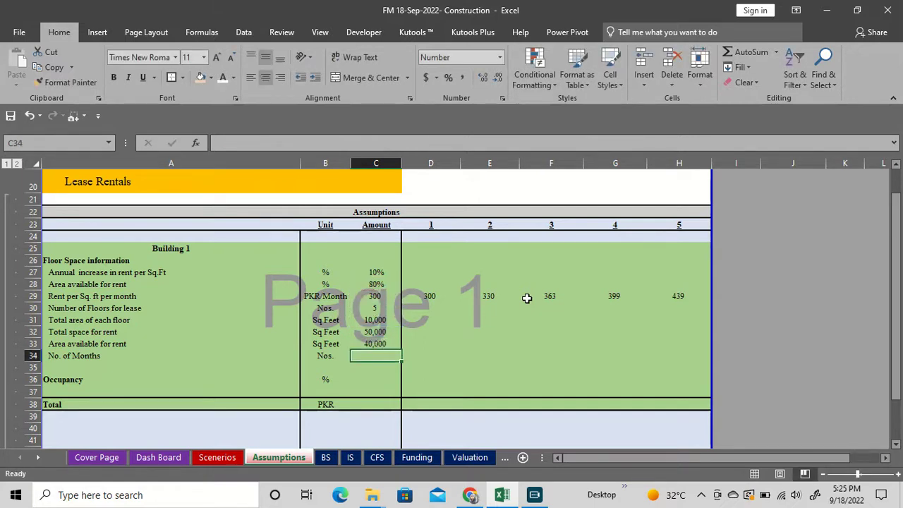
- Set the number of months to 12 in C34
key(Left)
key(Left)
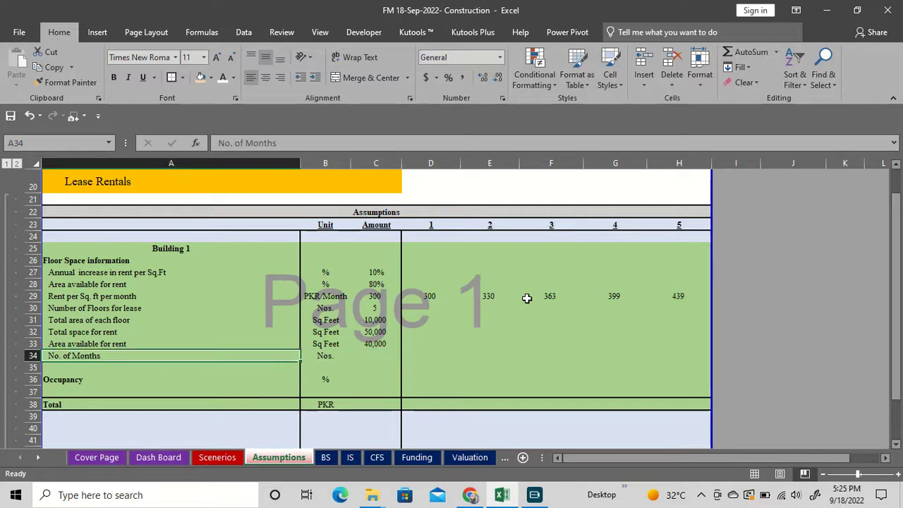
key(Right)
key(Right)
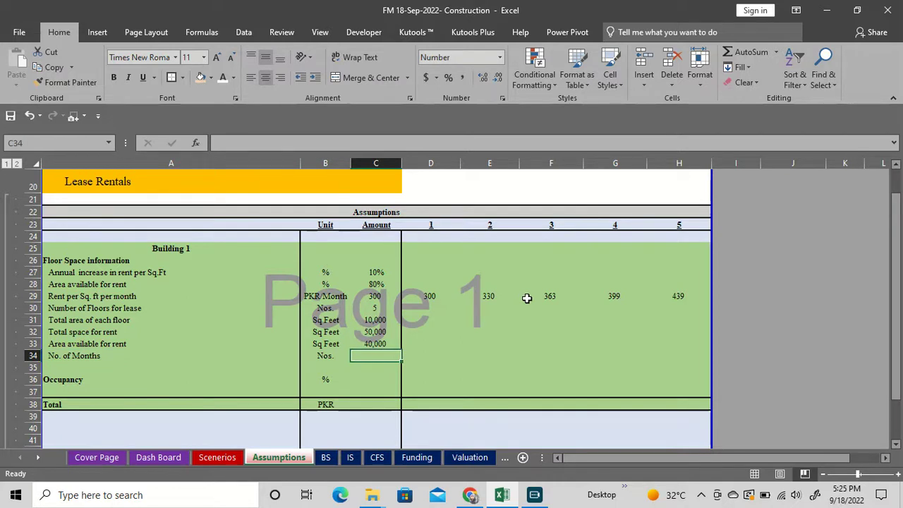
text(12)
key(Return)
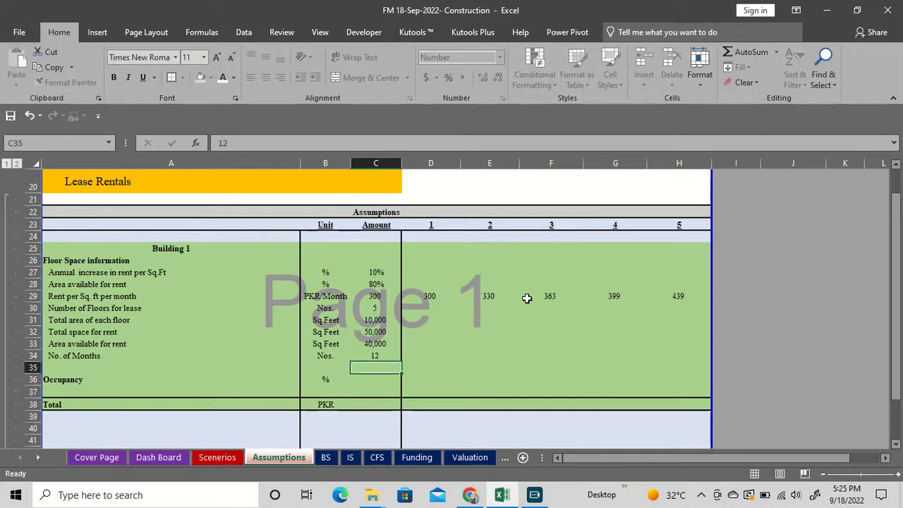
- Set the year 1 occupancy to 0% in D36
key(Down)
key(Down)
key(Down)
key(Down)
key(Down)
key(Down)
key(Down)
key(Down)
key(Down)
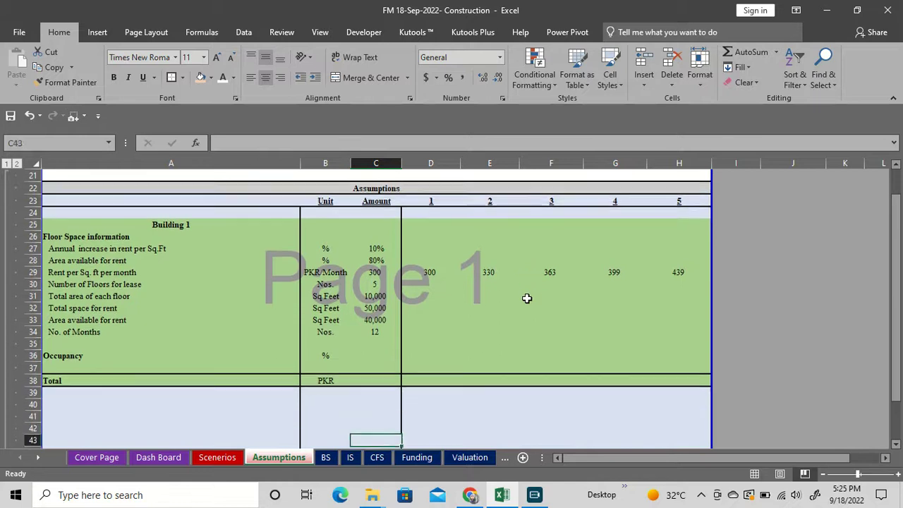
key(Up)
key(Up)
key(Up)
key(Up)
key(Up)
key(Up)
key(Up)
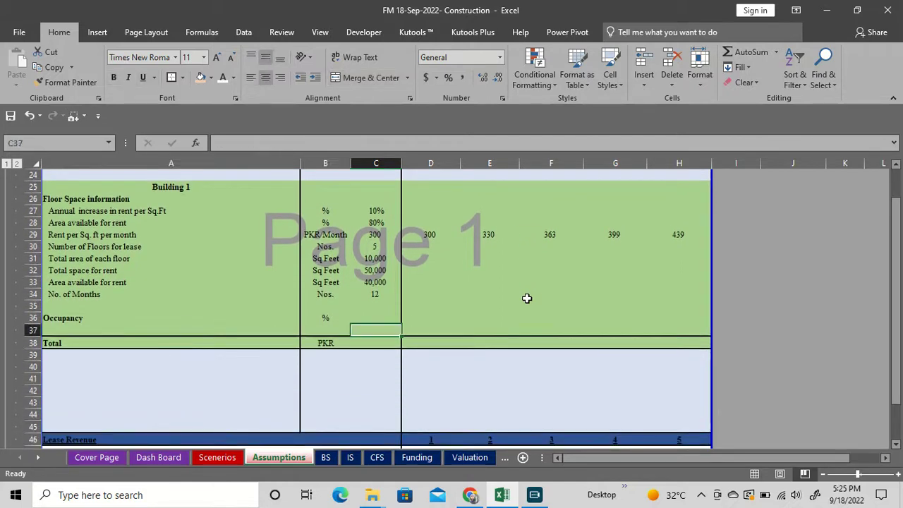
key(Up)
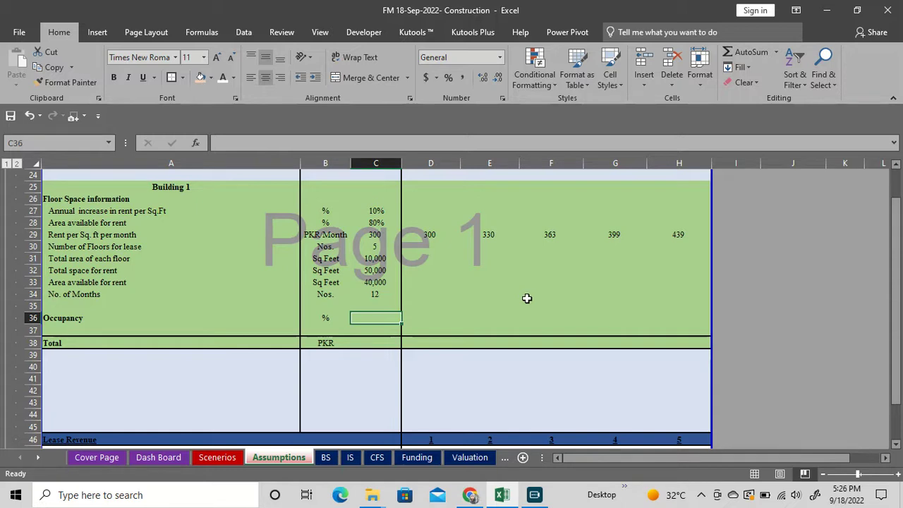
key(Right)
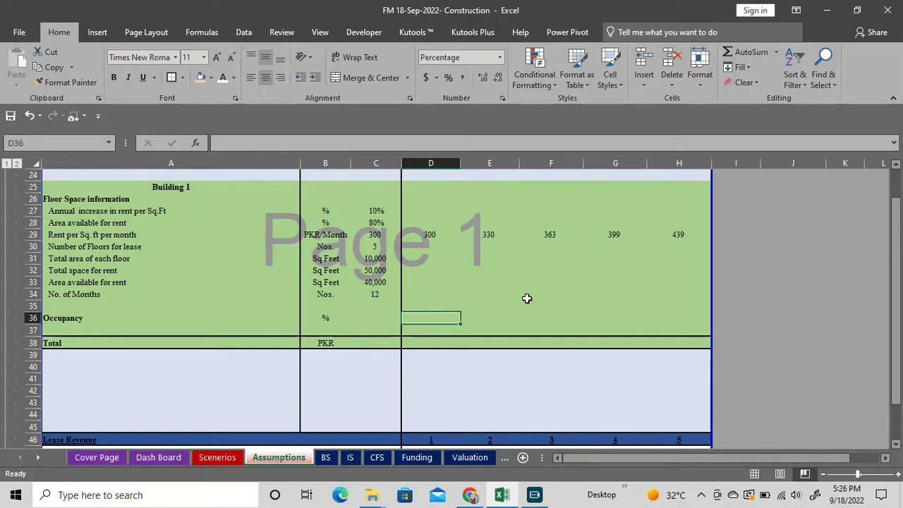
text(0)
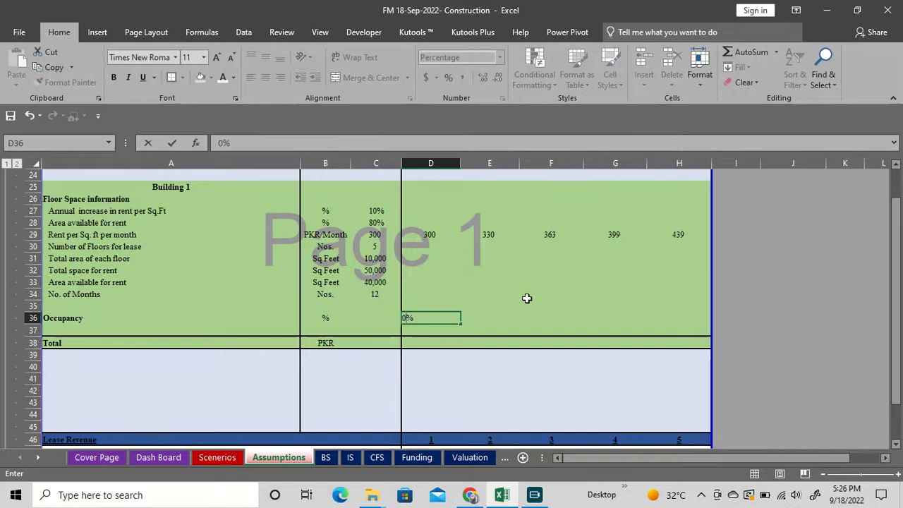
key(Return)
key(Up)
key(Up)
key(Up)
key(Up)
key(Up)
key(Up)
key(Up)
key(Up)
key(Up)
key(Up)
key(Up)
key(Up)
key(Up)
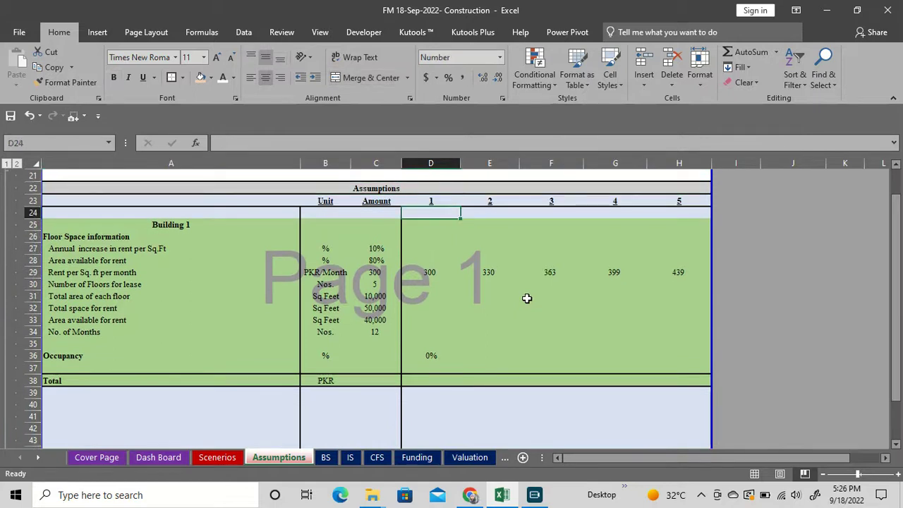
key(Down)
key(Down)
key(Down)
key(Down)
key(Down)
key(Down)
key(Down)
key(Down)
key(Down)
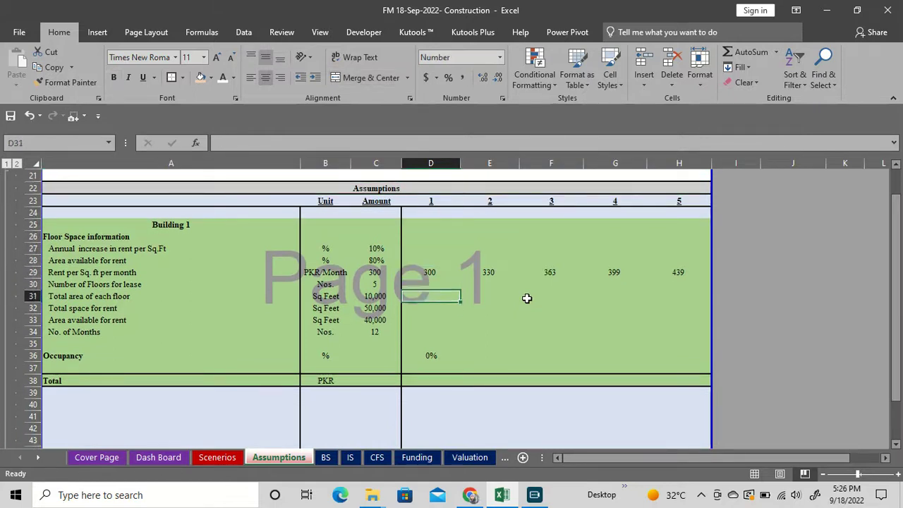
key(Down)
key(Down)
key(Down)
key(Down)
key(Down)
key(Down)
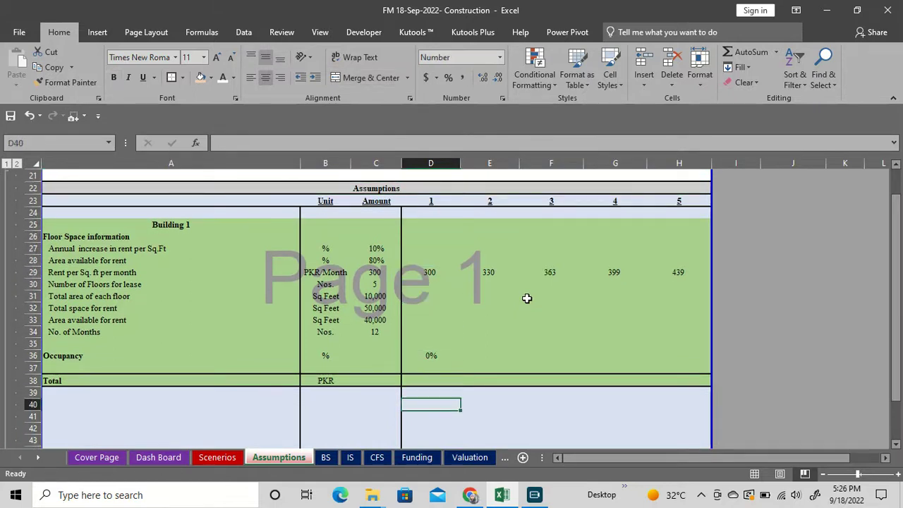
key(Up)
key(Up)
key(Up)
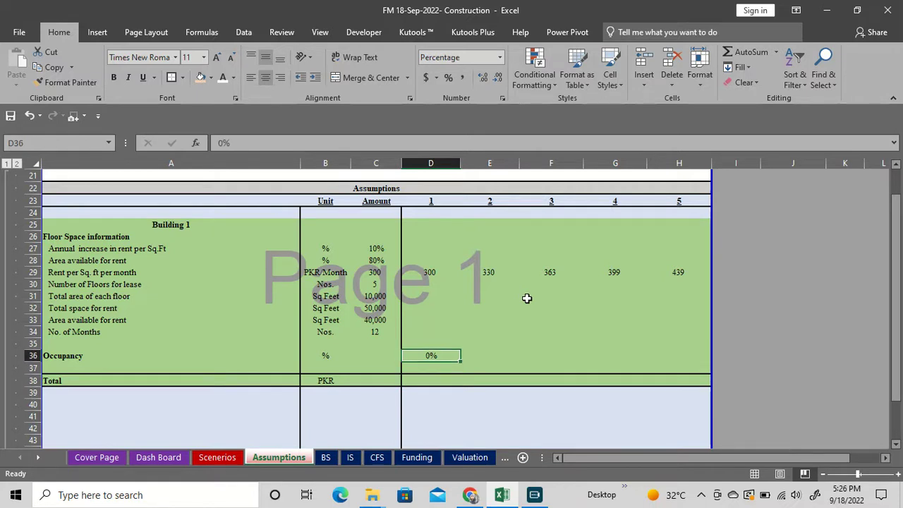
- Set the year 2 occupancy to 80% in E36
key(Right)
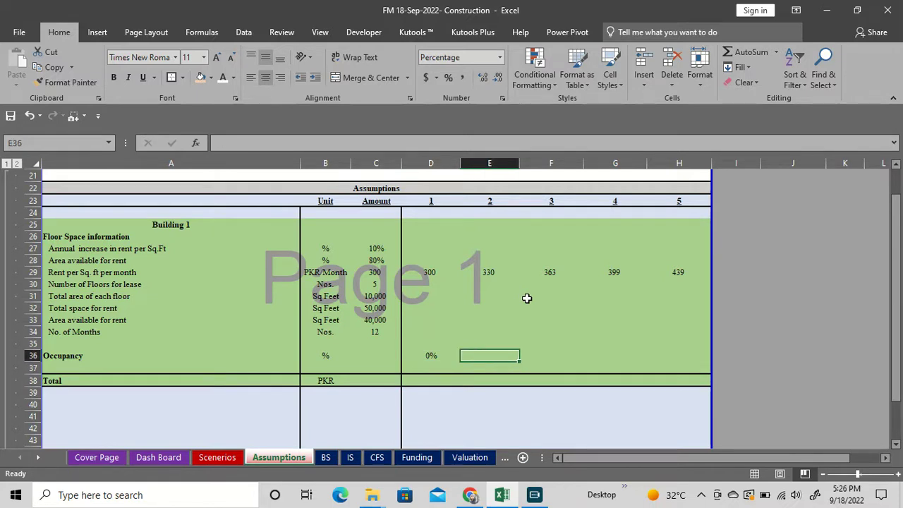
text(80)
key(Return)
key(Return)
key(Down)
key(Down)
key(Down)
key(Down)
key(Down)
key(Down)
key(Down)
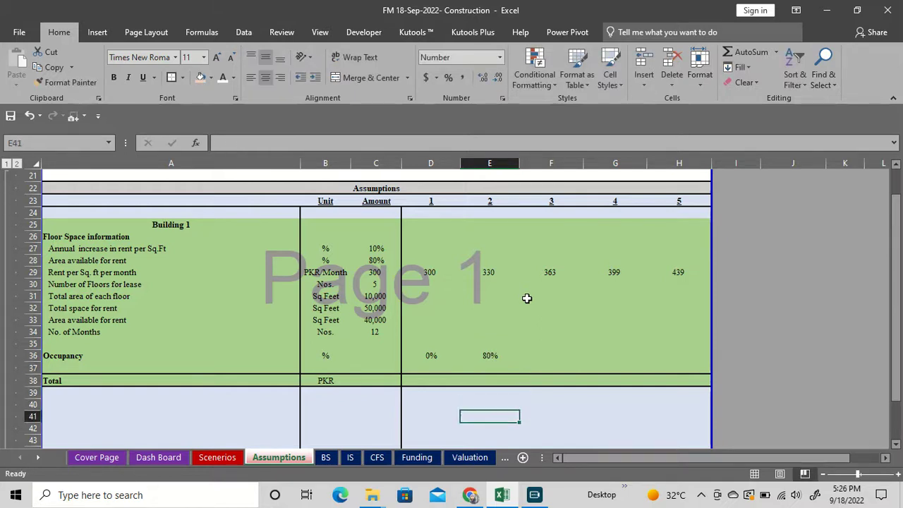
key(Up)
key(Up)
key(Up)
key(Up)
key(Up)
key(Up)
key(Up)
key(Up)
key(Up)
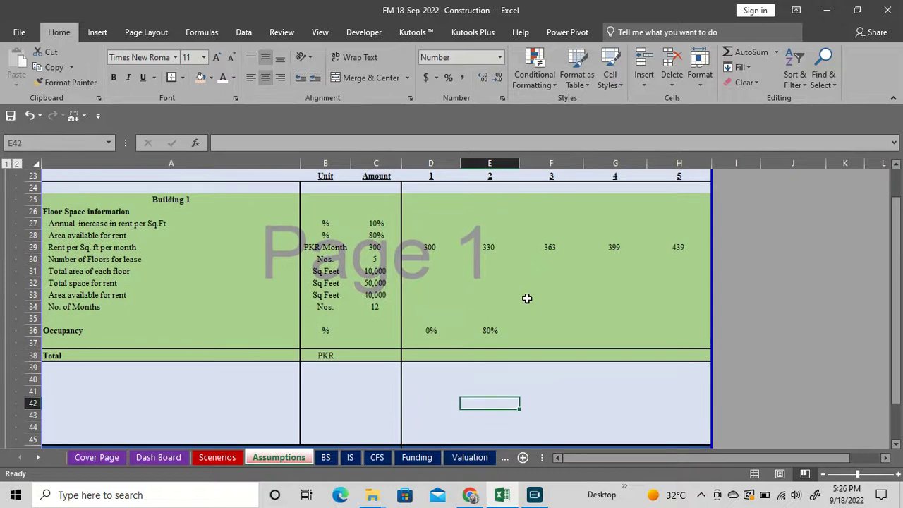
- Link the year 3 occupancy in F36 to year 2 with =E36 and fill the formula across years 4 and 5 in G36:H36
key(Right)
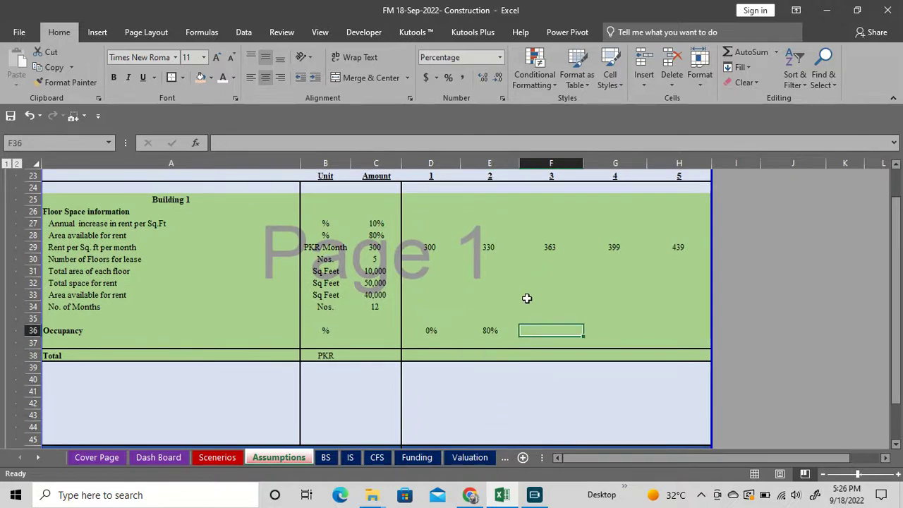
text(=)
key(Left)
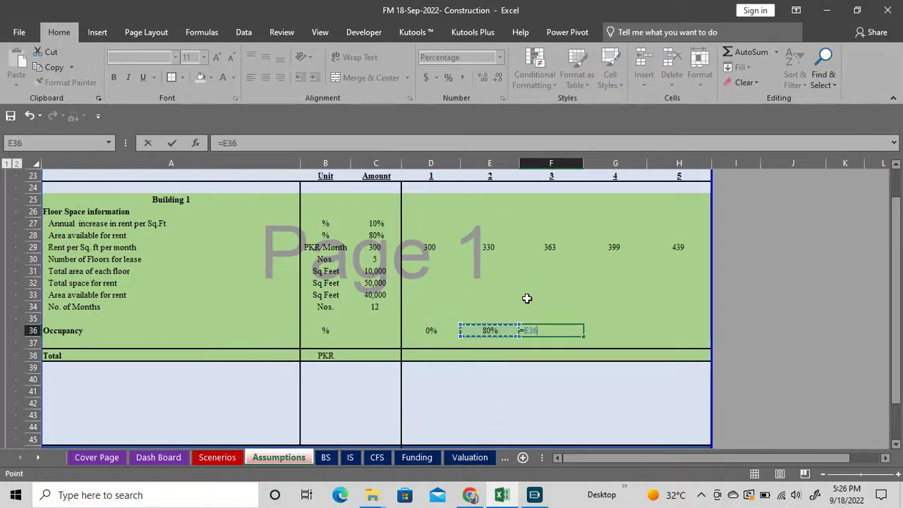
key(Return)
key(Up)
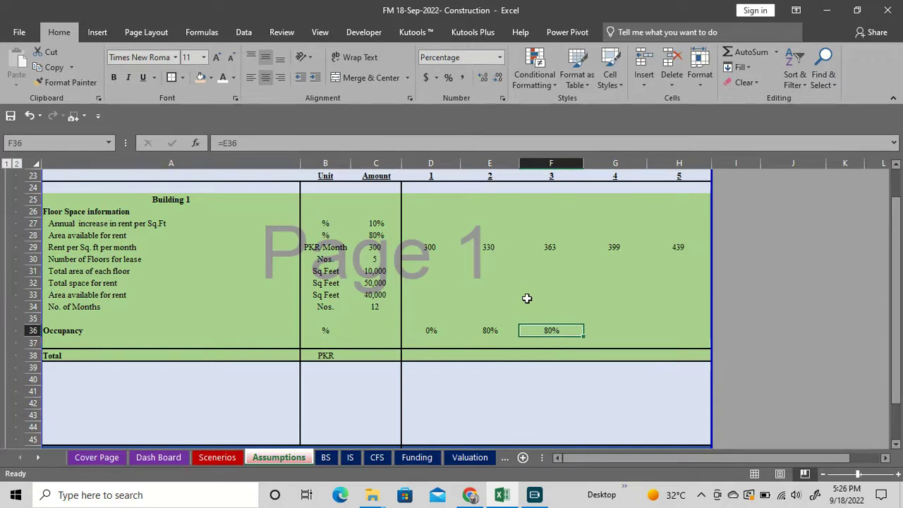
key(shift+Right)
key(shift+Right)
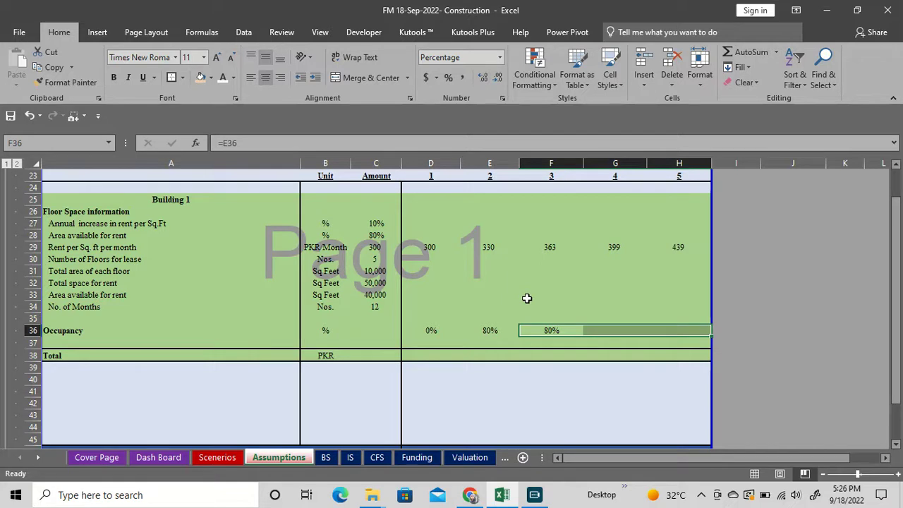
key(ctrl+r)
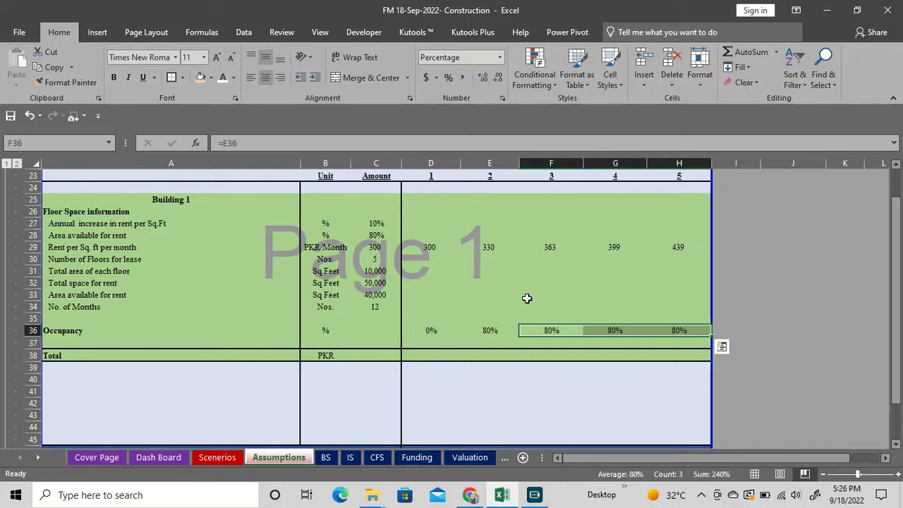
- Calculate Building 1's year 1 rental total in D38 with the formula =D29*$C$33*$C$34*D36
key(Down)
key(Down)
key(Left)
key(Left)
key(Left)
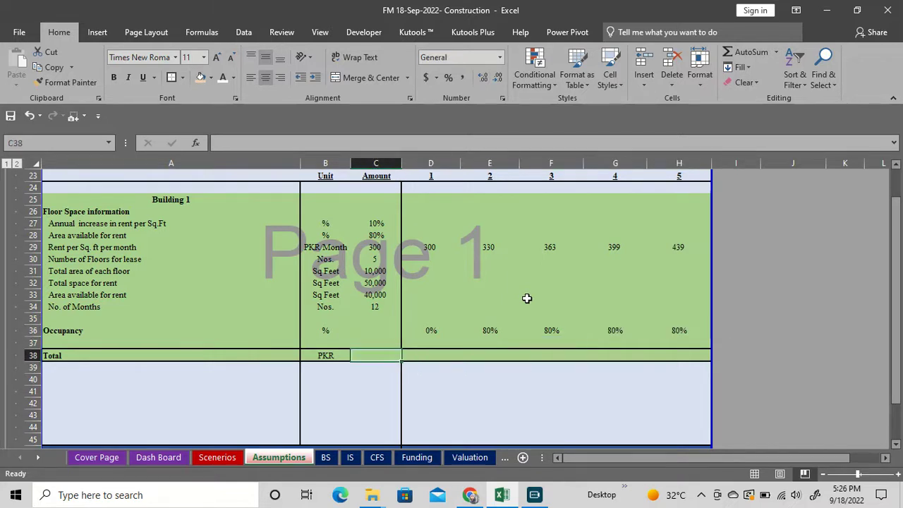
key(Right)
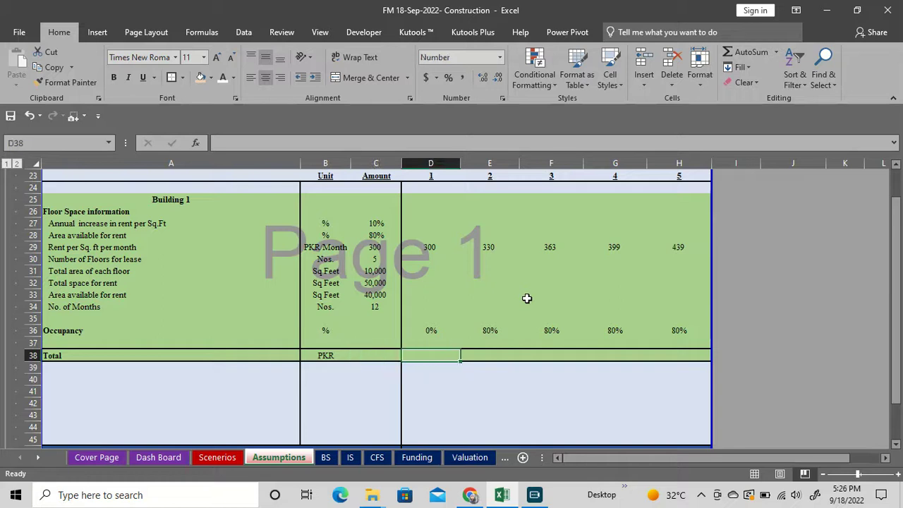
text(=)
key(Up)
key(Up)
key(Up)
key(Up)
key(Up)
key(Up)
key(Up)
key(Up)
key(Up)
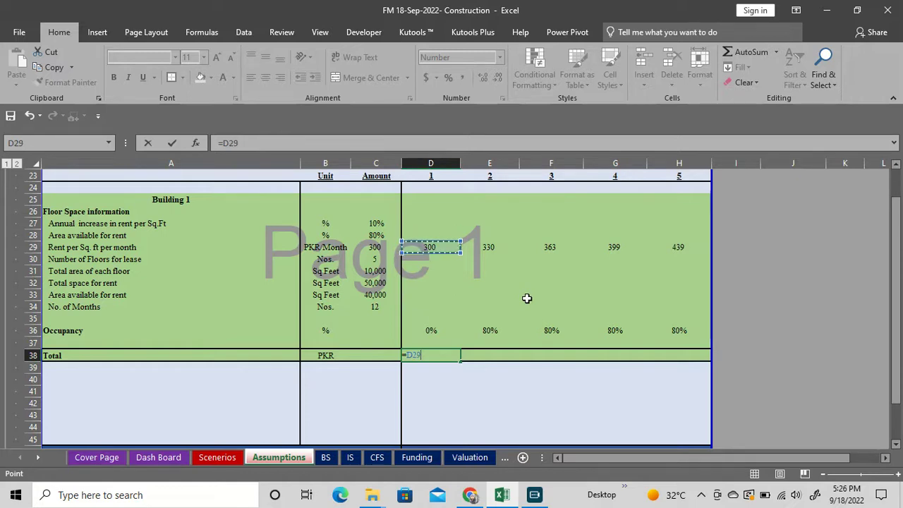
text(*)
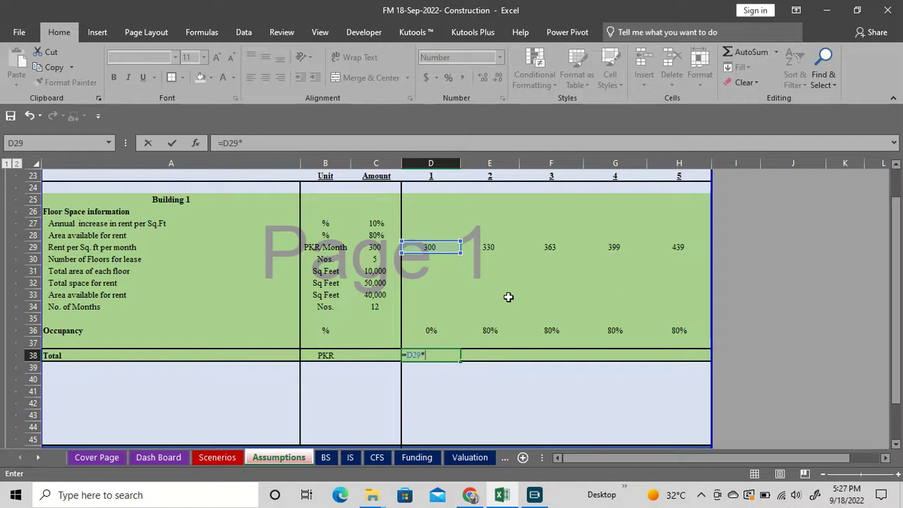
click(380, 295)
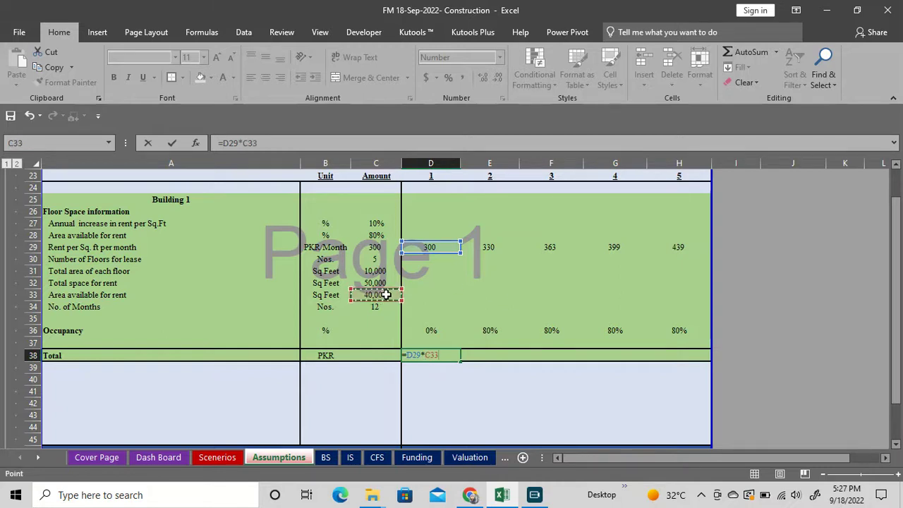
key(F4)
text(*)
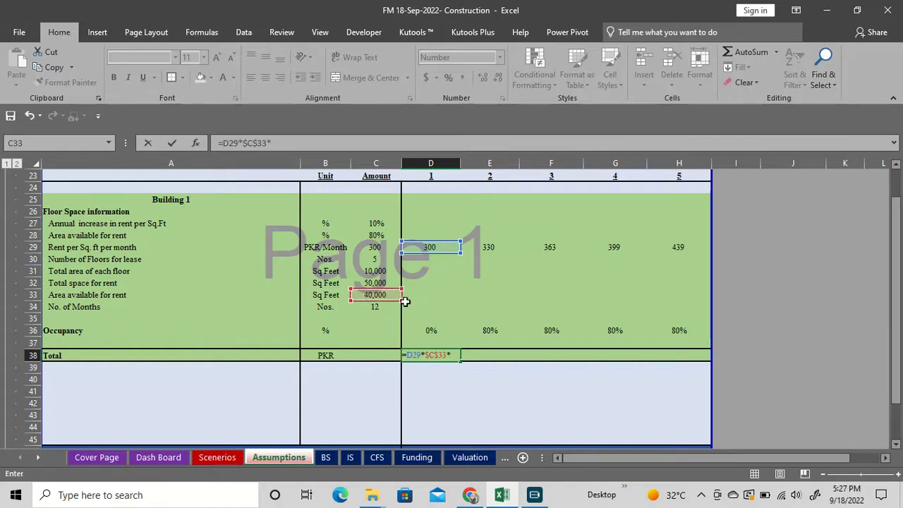
click(379, 308)
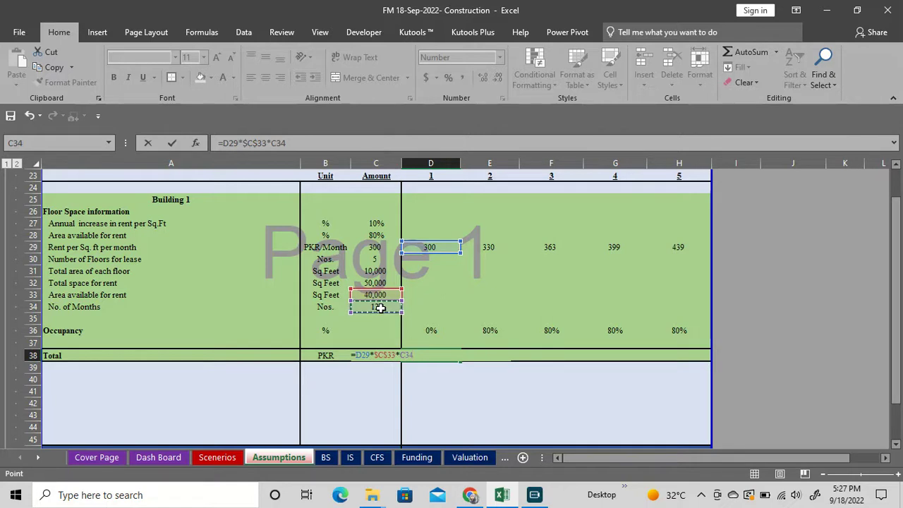
key(F4)
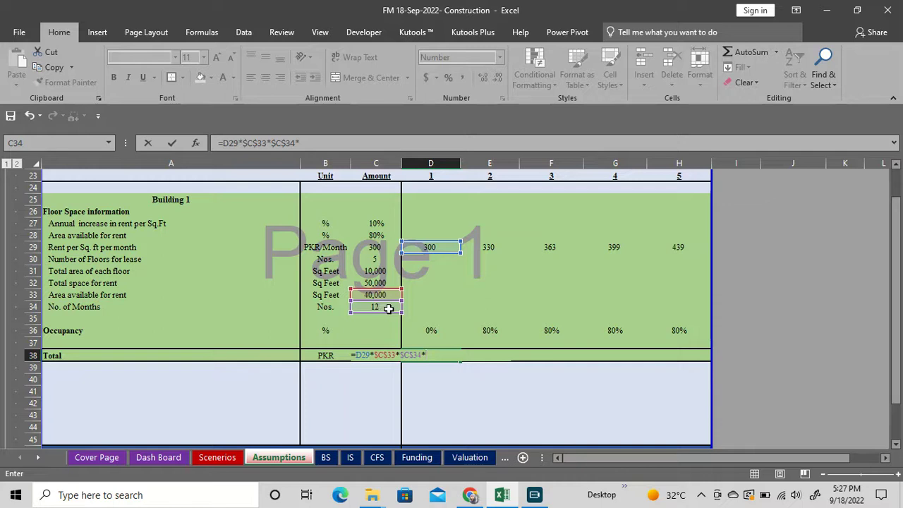
click(436, 330)
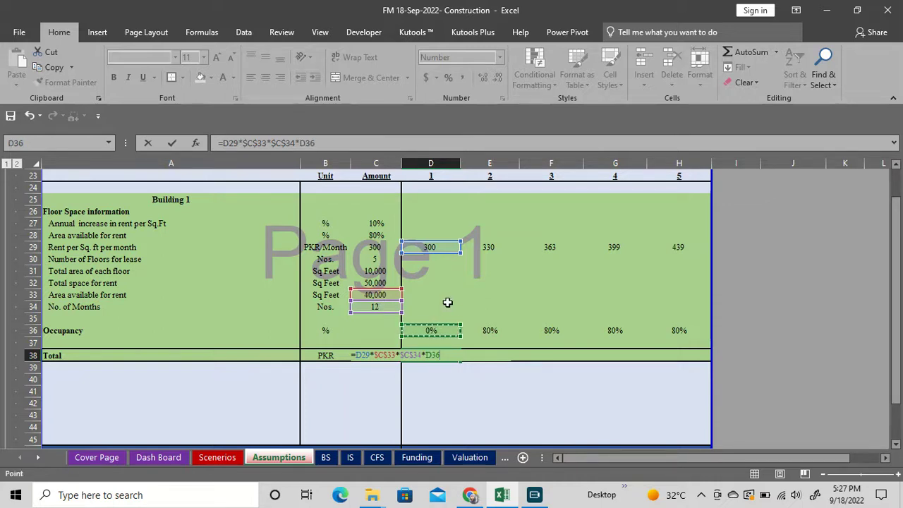
key(ctrl+Return)
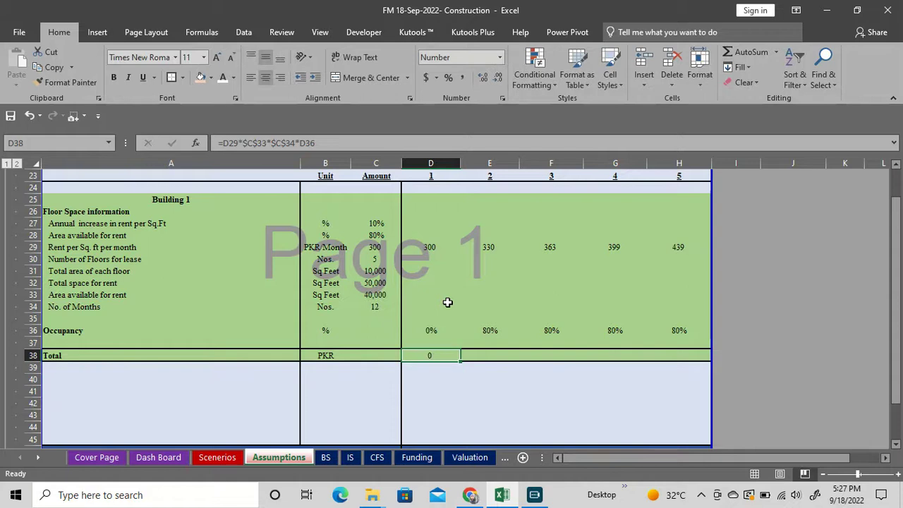
- Fill the year 1 total formula in D38 across years 2 to 5 in E38:H38
key(shift+Right)
key(shift+Right)
key(shift+Right)
key(shift+Right)
key(ctrl+r)
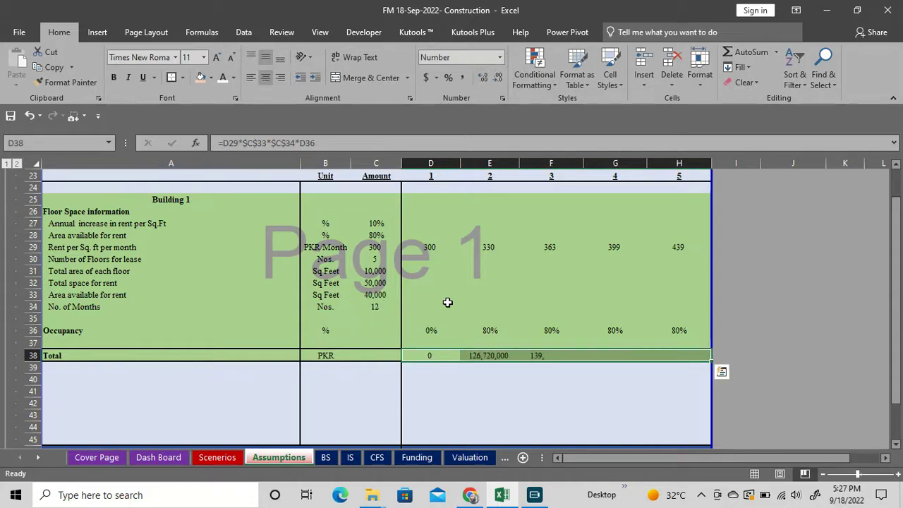
- Examine the empty rows between the Building 1 total and the Lease Revenue section
key(Down)
key(Down)
key(Down)
key(Down)
key(Down)
key(Down)
key(Down)
key(Down)
key(Down)
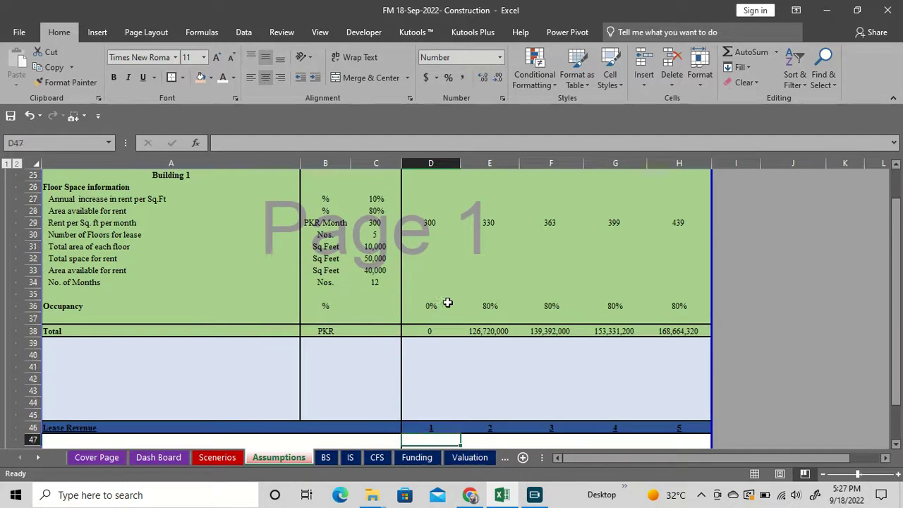
key(Down)
key(Down)
key(Down)
key(Up)
key(Up)
key(Up)
key(Up)
key(Up)
key(Up)
key(Up)
key(Up)
key(Up)
key(Up)
key(Up)
key(Up)
key(Up)
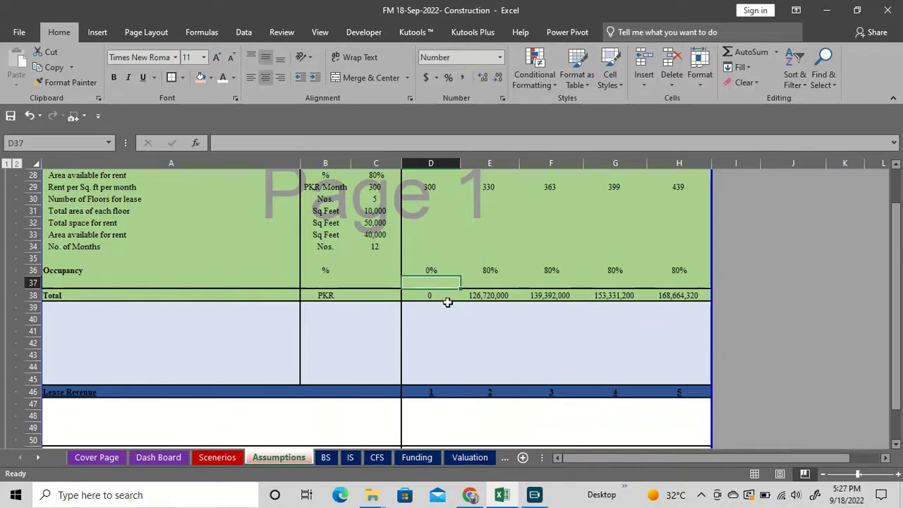
- Insert seven blank rows at row 41, between the Building 1 total and the Lease Revenue section
key(Down)
key(Down)
key(Down)
key(Down)
key(Left)
key(Left)
key(Left)
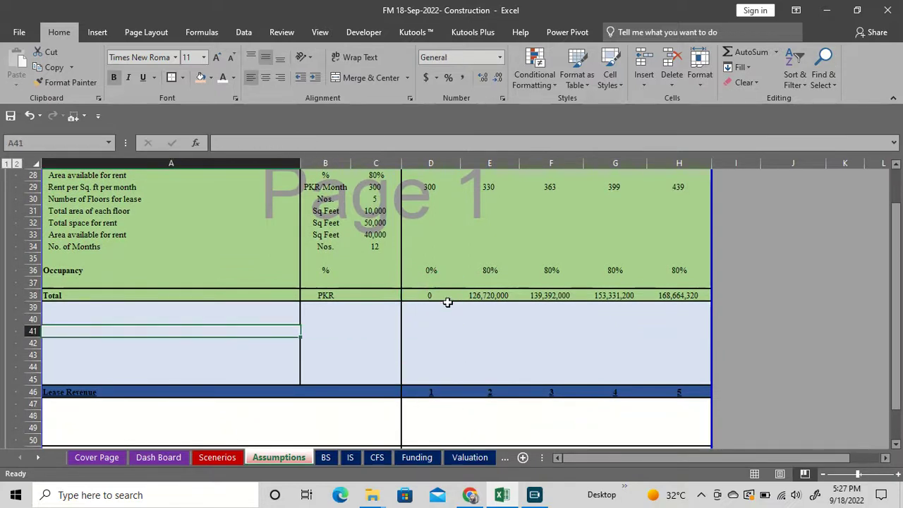
key(shift+space)
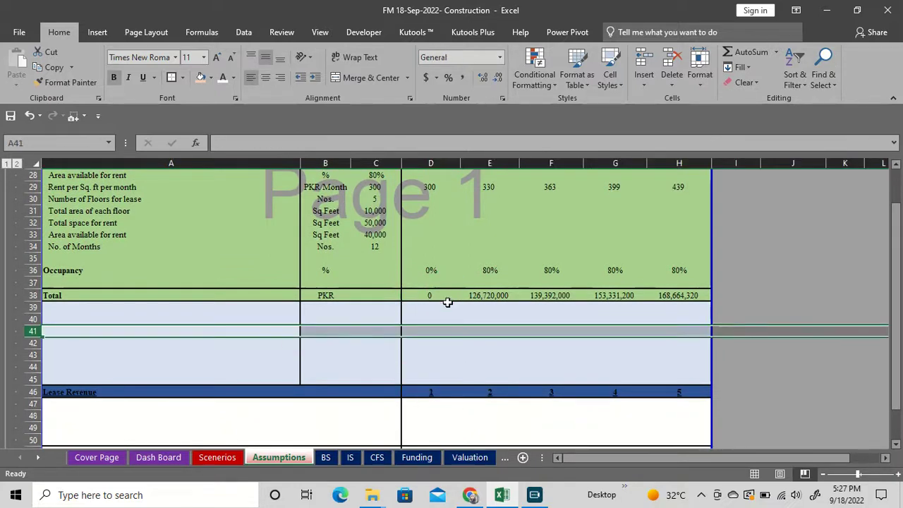
key(ctrl+shift+plus)
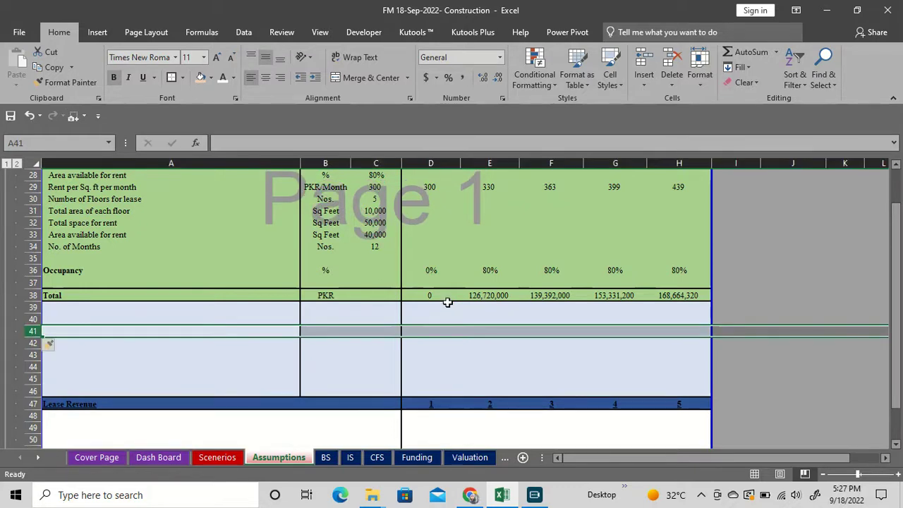
key(ctrl+shift+plus)
key(ctrl+shift+plus)
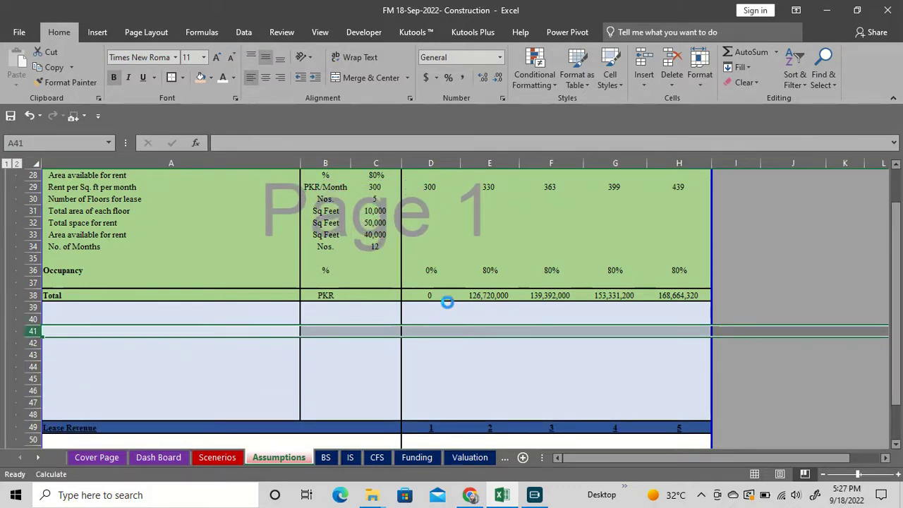
key(ctrl+shift+plus)
key(ctrl+shift+plus)
key(ctrl+shift+plus)
key(ctrl+shift+plus)
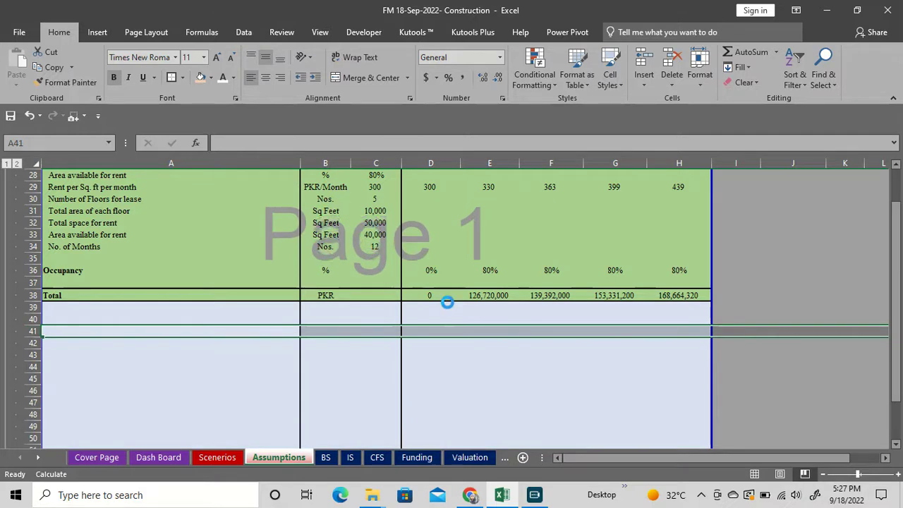
- Insert two more sets of four blank rows at rows 45 to 48
key(Down)
key(Down)
key(Down)
key(Down)
key(Down)
key(Down)
key(Down)
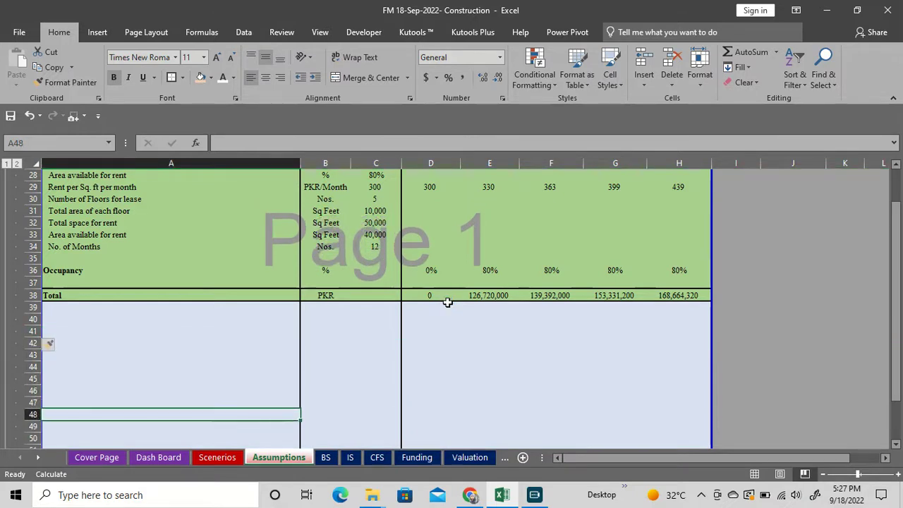
key(shift+Up)
key(shift+Up)
key(shift+Up)
key(shift+space)
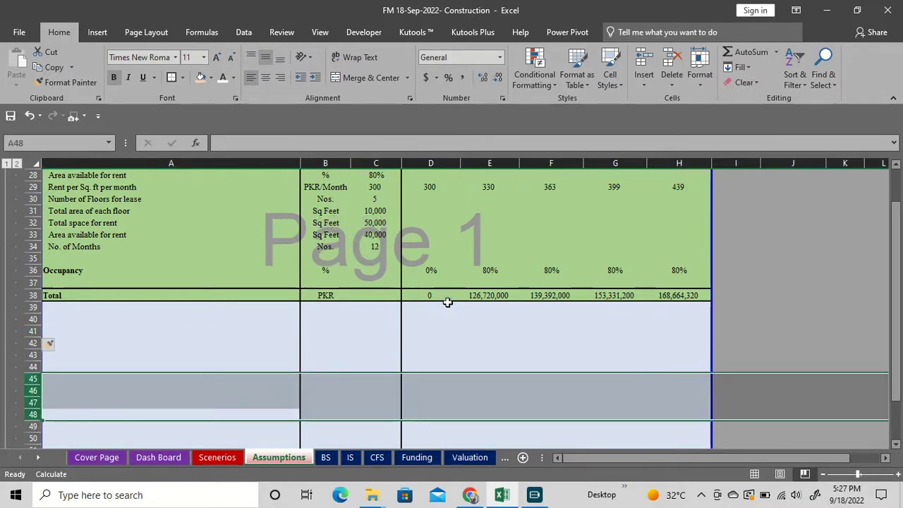
key(ctrl+shift+plus)
key(ctrl+shift+plus)
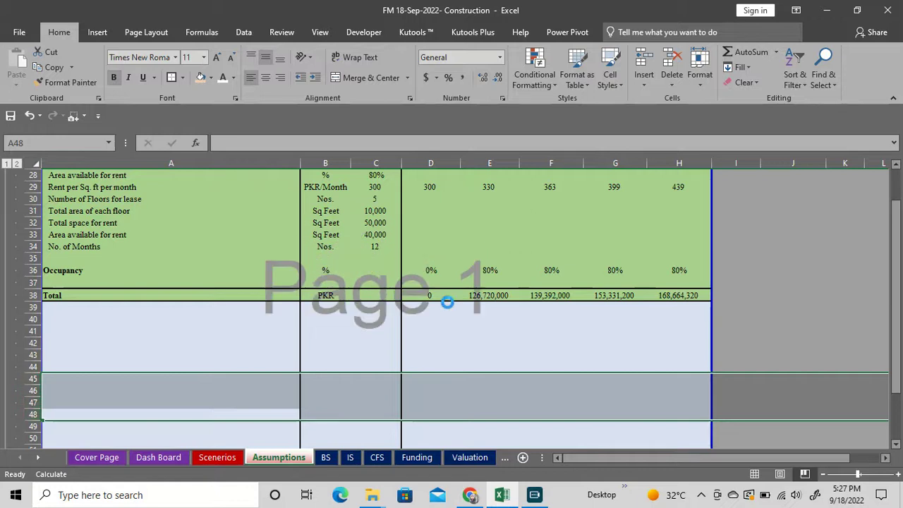
- Copy the Building 1 block in rows 25 to 38 and paste it starting at row 40
scroll(379, 329, up, 3)
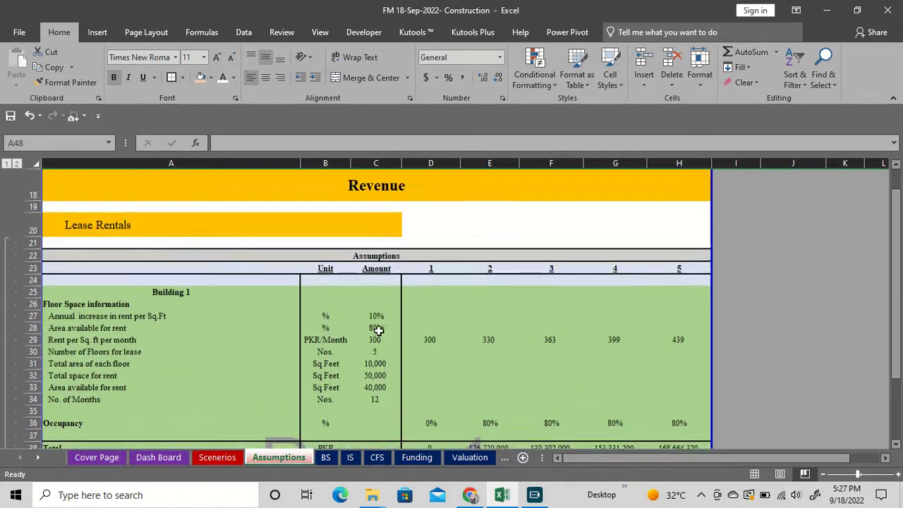
drag(29, 291, 49, 382)
key(ctrl+c)
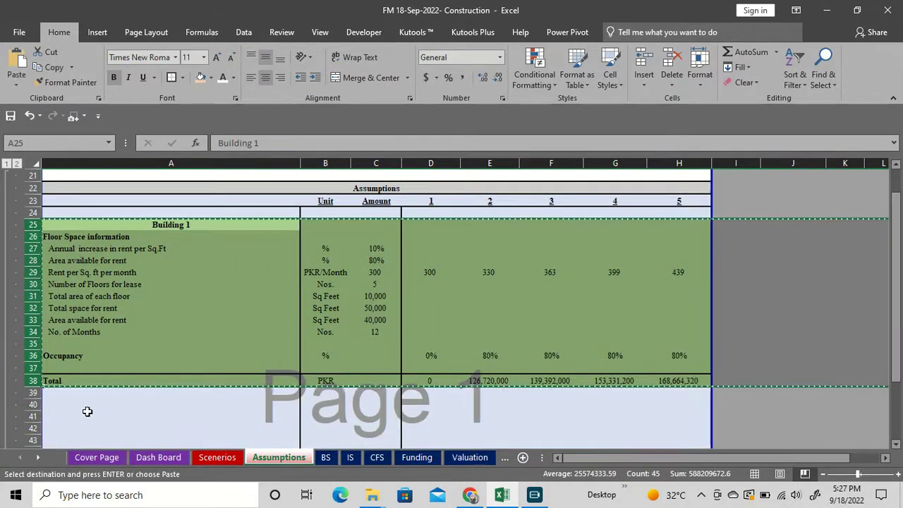
key(Down)
key(Down)
key(Down)
key(Down)
key(Down)
key(Down)
key(Down)
key(Down)
key(Down)
key(Down)
key(Down)
key(Down)
key(Down)
key(Down)
key(Down)
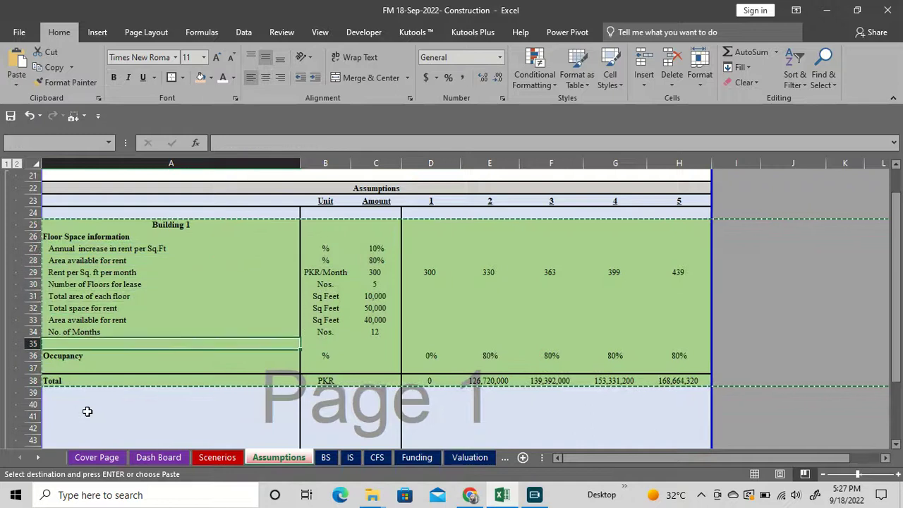
key(ctrl+v)
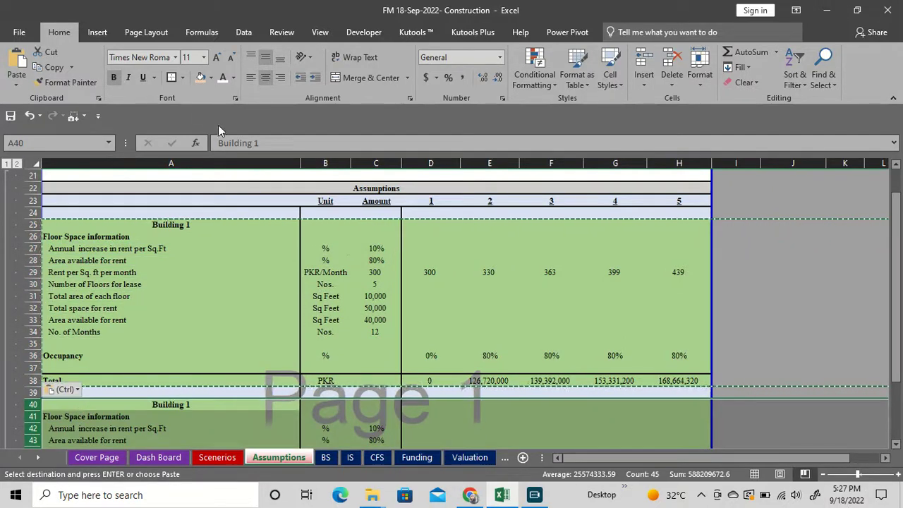
- Fill the copied block with light orange and rename its heading in A40 as Building 2
click(211, 77)
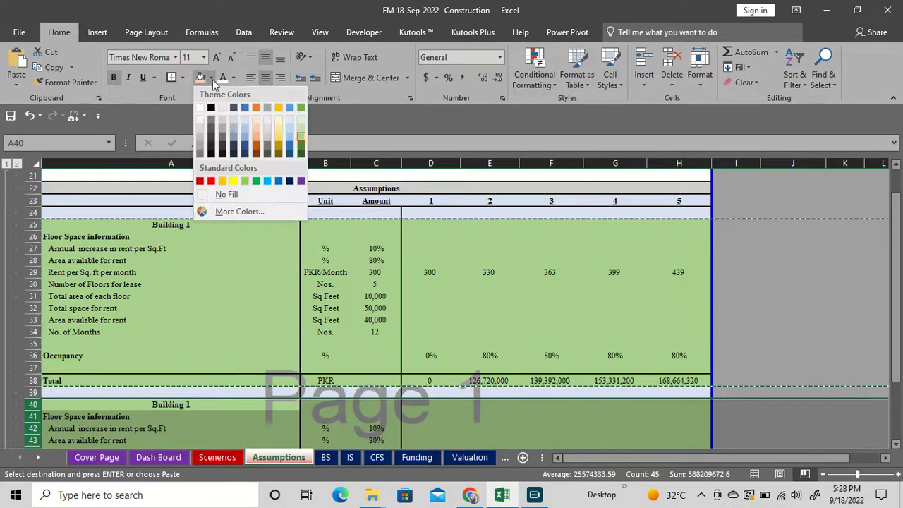
click(257, 127)
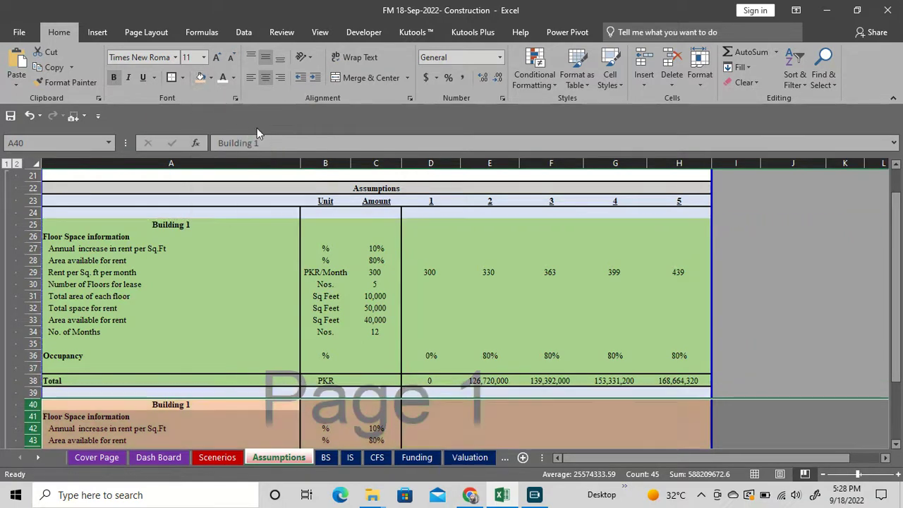
scroll(746, 328, down, 3)
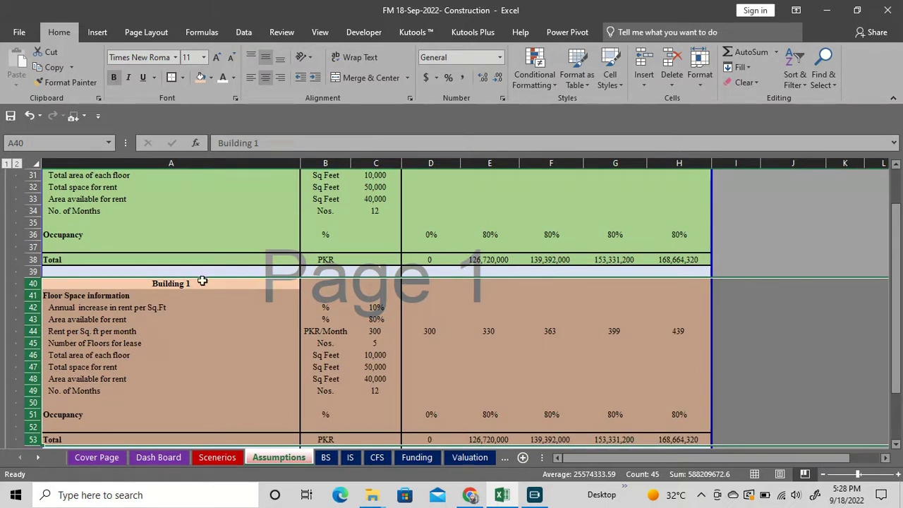
double_click(202, 283)
key(BackSpace)
text(2)
key(Return)
- Examine the Building 2 block and the blank rows below its total
key(Down)
key(Down)
key(Down)
key(Down)
key(Down)
key(Down)
key(Down)
key(Down)
key(Down)
key(Down)
key(Down)
key(Down)
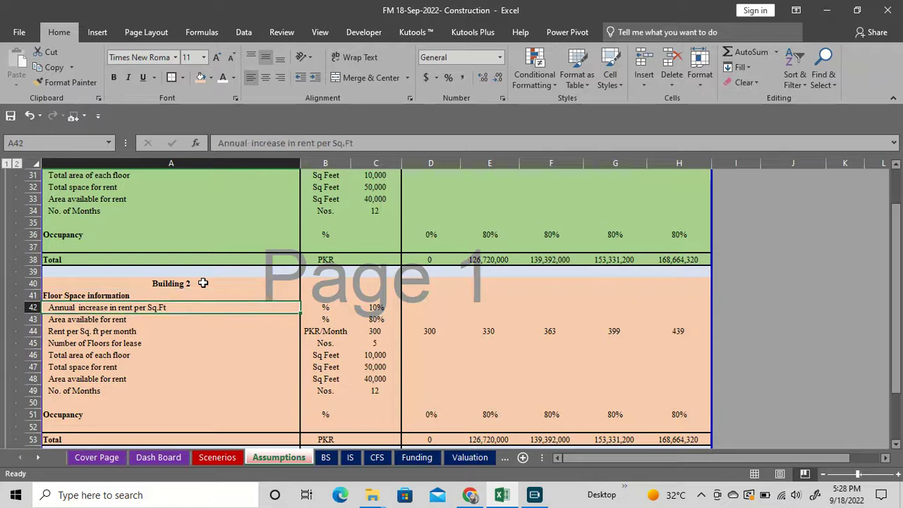
key(Down)
key(Down)
key(Down)
key(Down)
key(Down)
key(Down)
key(Down)
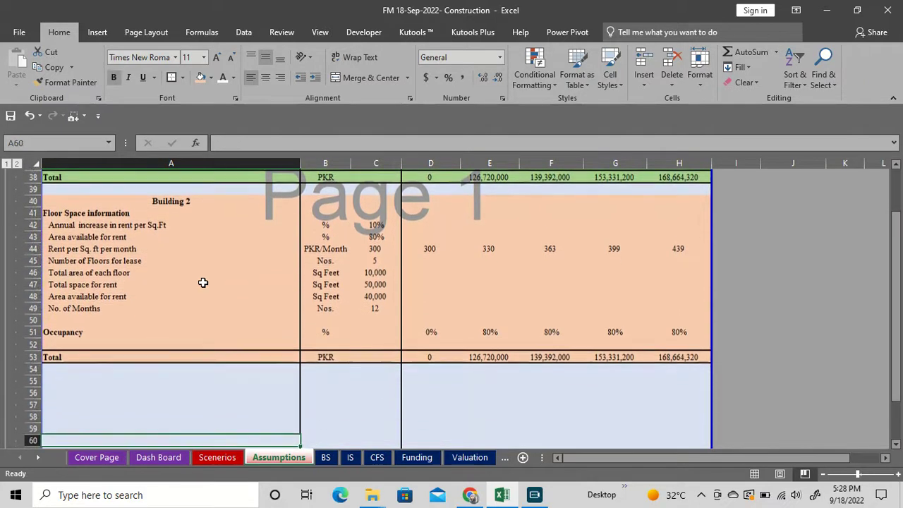
key(Up)
key(Up)
key(Up)
key(Up)
key(Up)
key(Up)
key(Up)
key(Up)
key(Up)
key(Up)
key(Up)
key(Up)
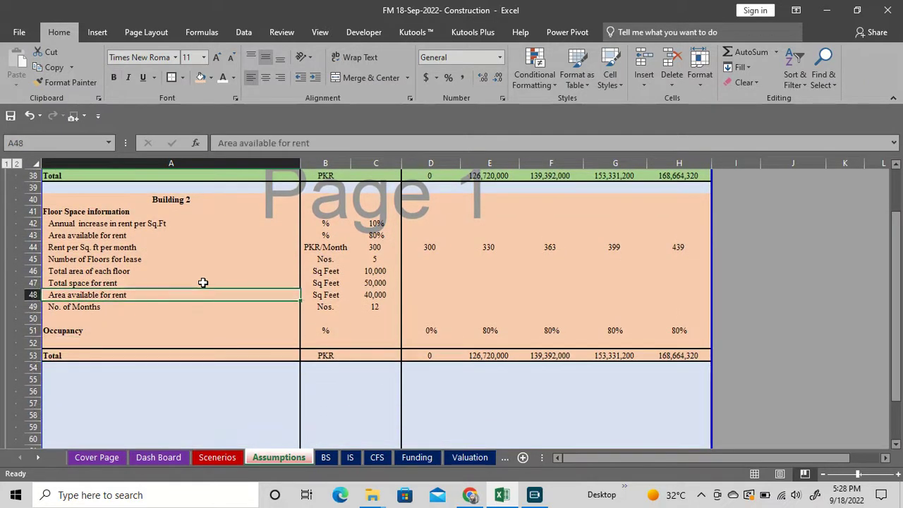
- Correct Building 2's total formula in D53 to reference the available area in C48 and number of months in C49
key(Right)
key(Right)
key(Right)
key(Down)
key(Down)
key(Down)
key(Down)
key(Down)
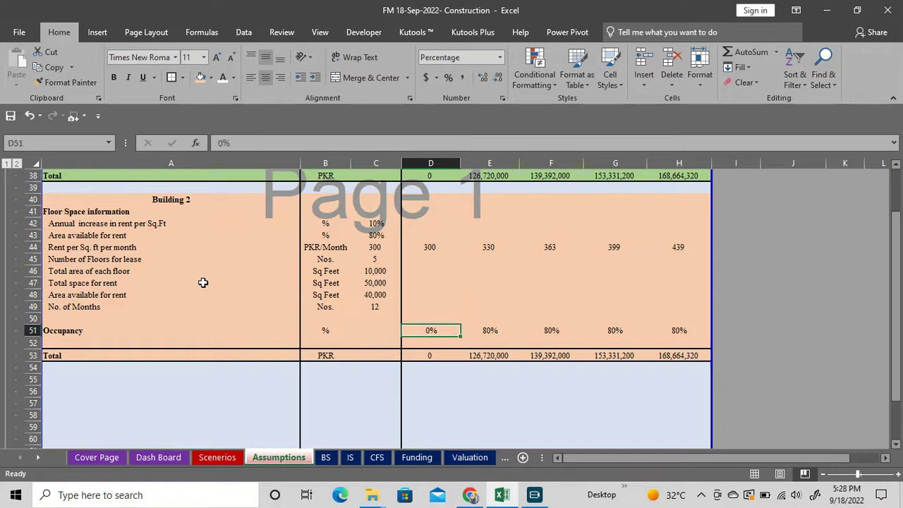
key(F2)
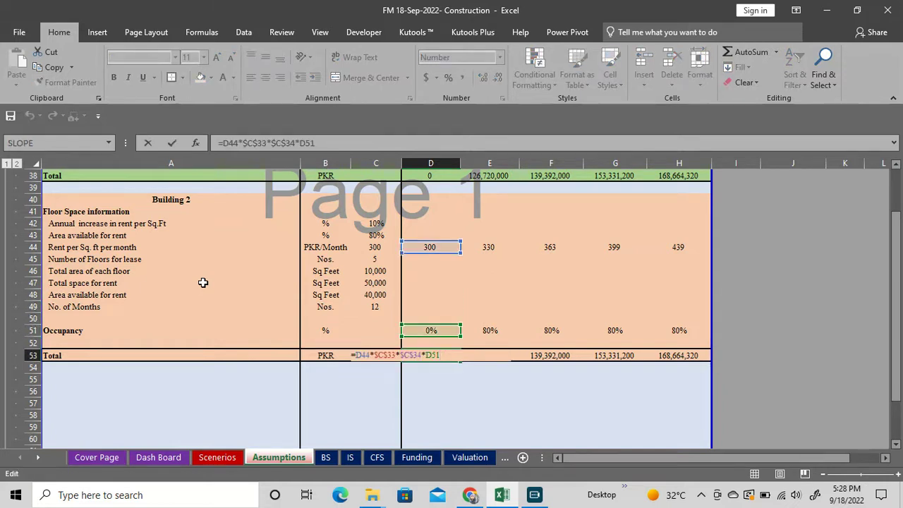
scroll(440, 295, up, 3)
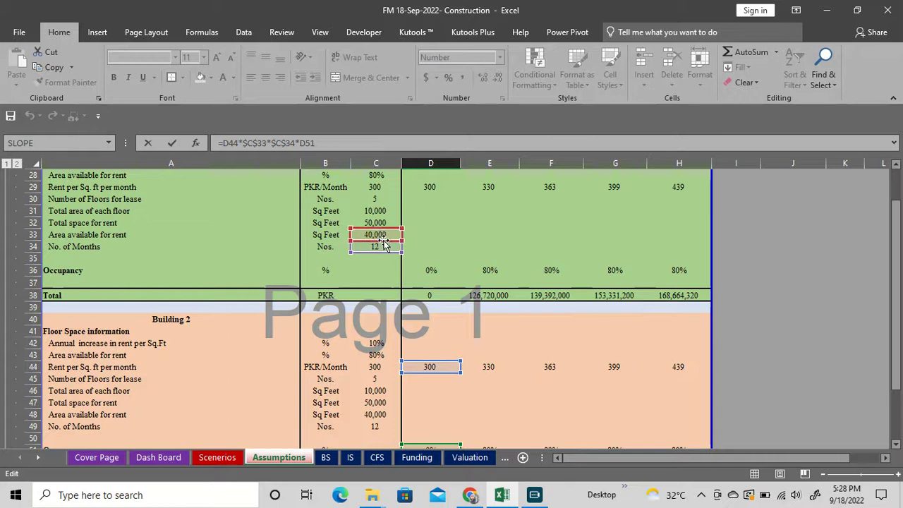
drag(387, 256, 380, 403)
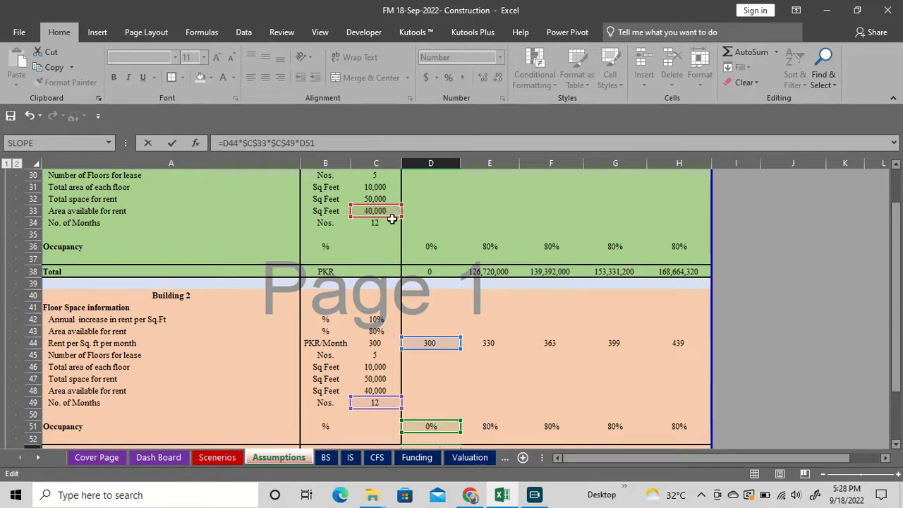
drag(394, 223, 390, 392)
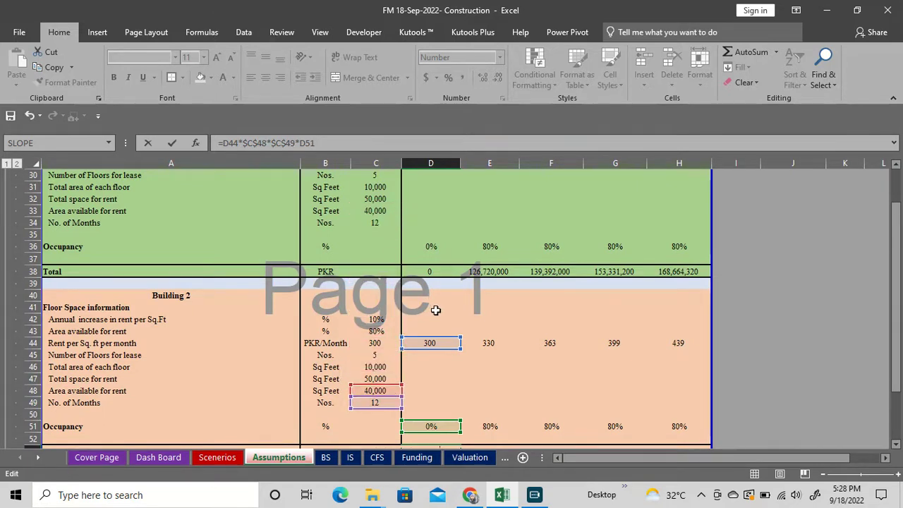
key(Return)
key(Return)
- Set Building 2's number of floors for lease in C45 to 10
scroll(436, 310, down, 1)
key(Up)
key(Up)
key(Up)
key(Up)
key(Up)
key(Up)
key(Up)
key(Up)
key(Up)
key(Up)
key(Up)
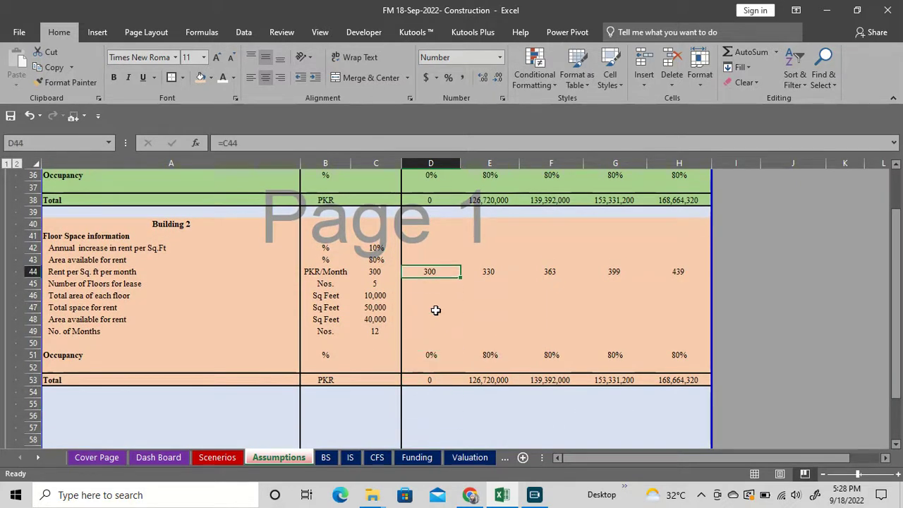
key(Left)
key(Left)
key(Left)
key(Up)
key(Up)
key(Up)
key(Up)
key(Down)
key(Down)
key(Down)
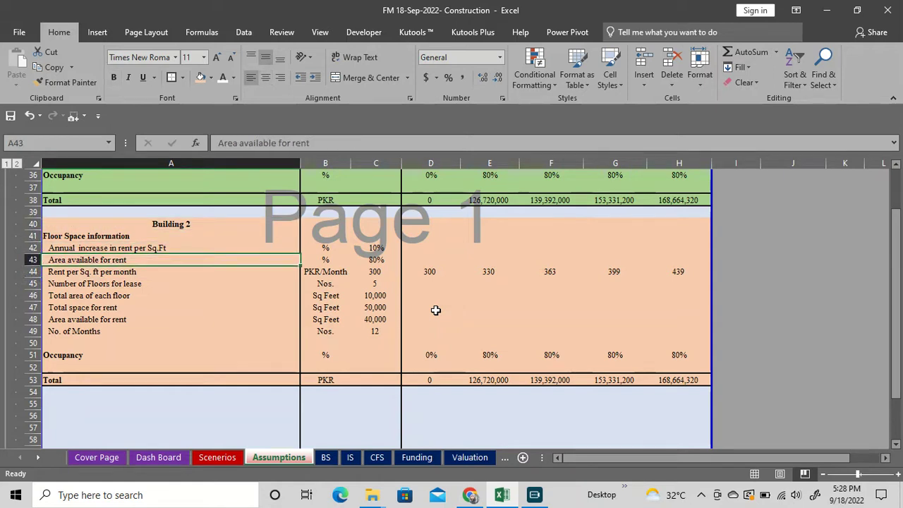
key(Right)
key(Right)
key(Down)
key(Down)
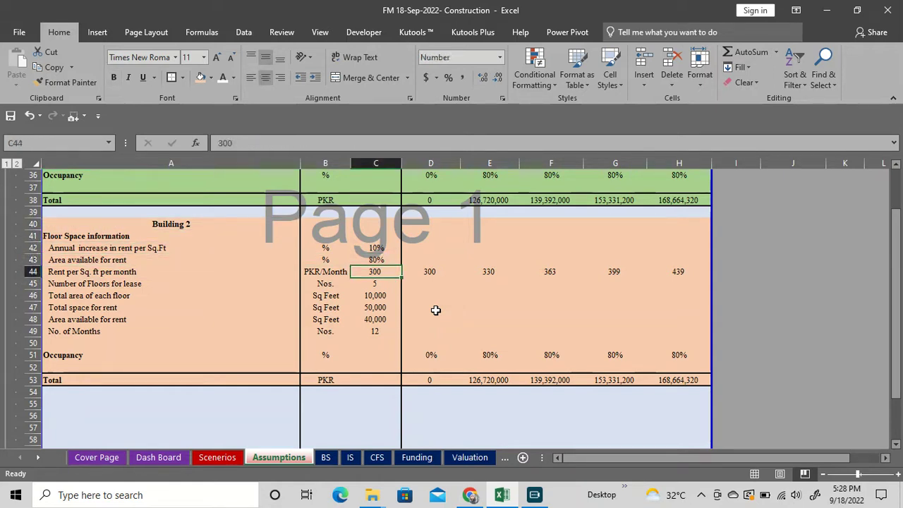
text(10)
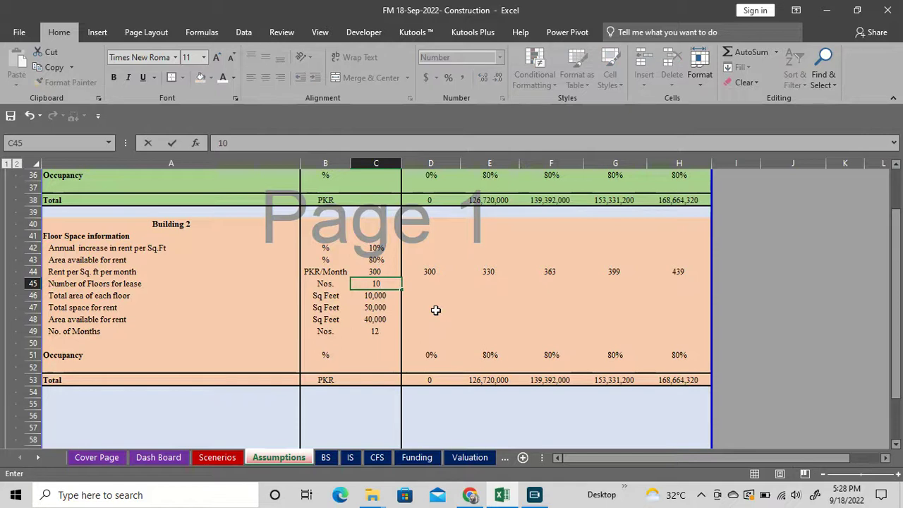
key(Return)
- Examine Building 2's recalculated total space and area available for rent in column C
key(Down)
key(Down)
key(Down)
key(Down)
key(Down)
key(Down)
key(Down)
key(Down)
key(Down)
key(Down)
key(Down)
key(Down)
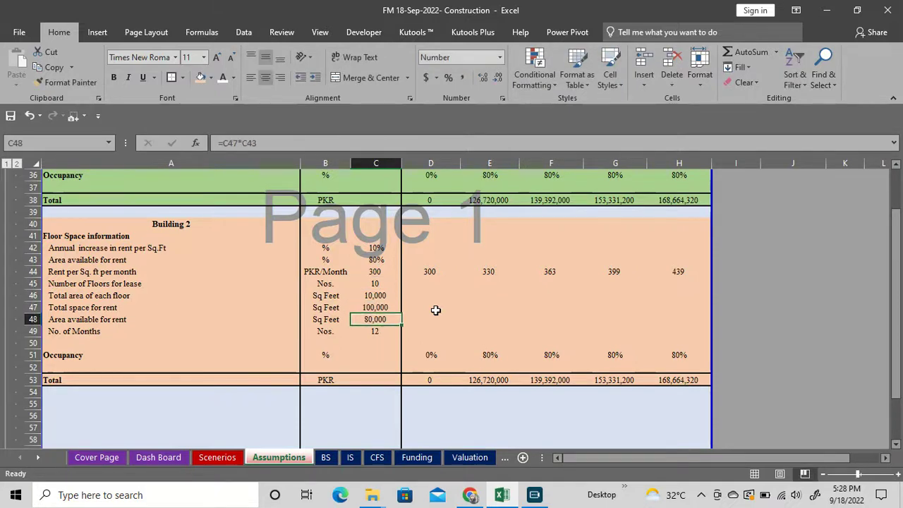
key(Down)
key(Down)
- Try 75% for Building 2's occupancy in E51 and settle on 70%
key(Up)
key(Up)
key(Up)
key(Up)
key(Up)
key(Up)
key(Up)
key(Up)
key(Up)
key(Up)
key(Up)
key(Up)
key(Up)
key(Right)
key(Right)
key(Right)
key(Down)
key(Down)
key(Down)
key(Down)
key(Left)
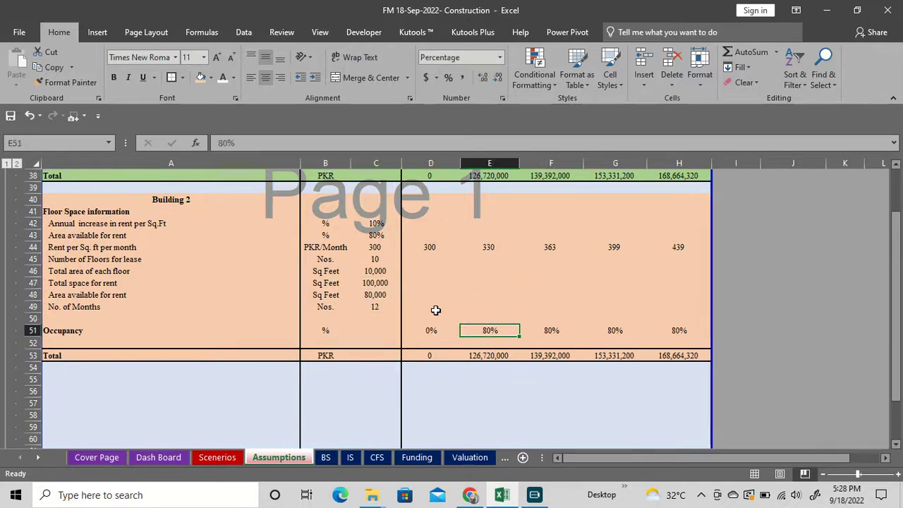
text(75)
key(Return)
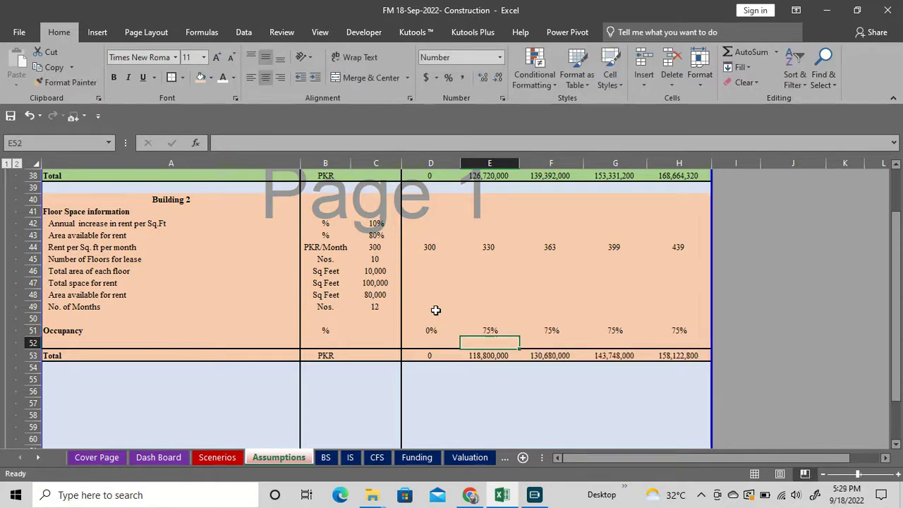
key(Up)
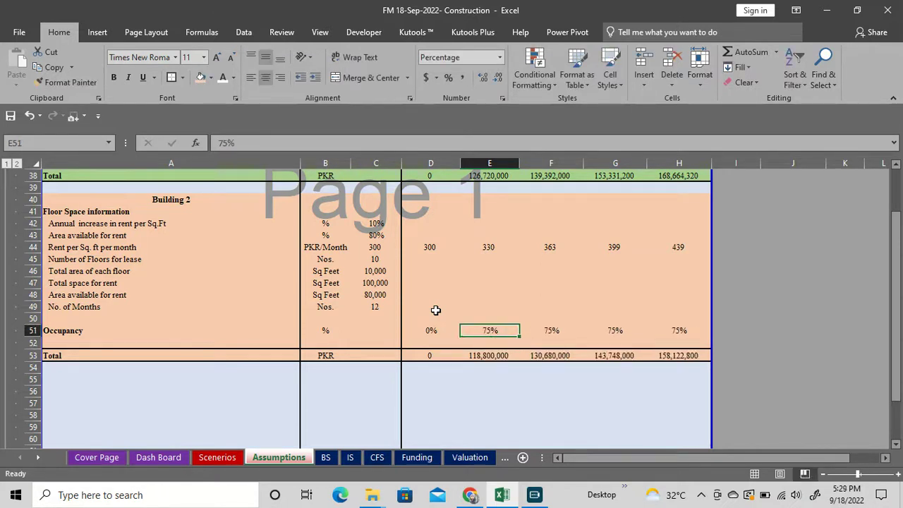
text(70)
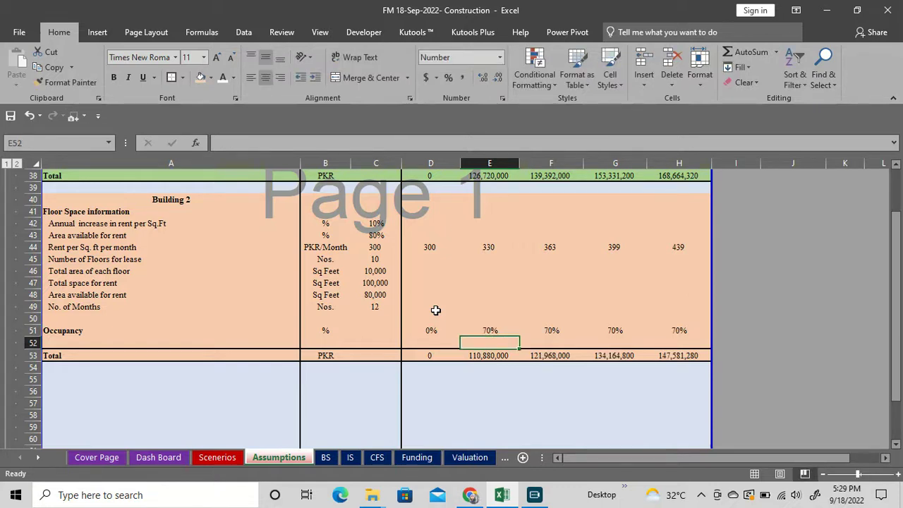
- Set Building 2's annual increase in rent per square foot in C42 to 8%
key(Left)
key(Left)
key(Up)
key(Up)
key(Up)
key(Up)
key(Up)
key(Up)
key(Up)
key(Up)
key(Up)
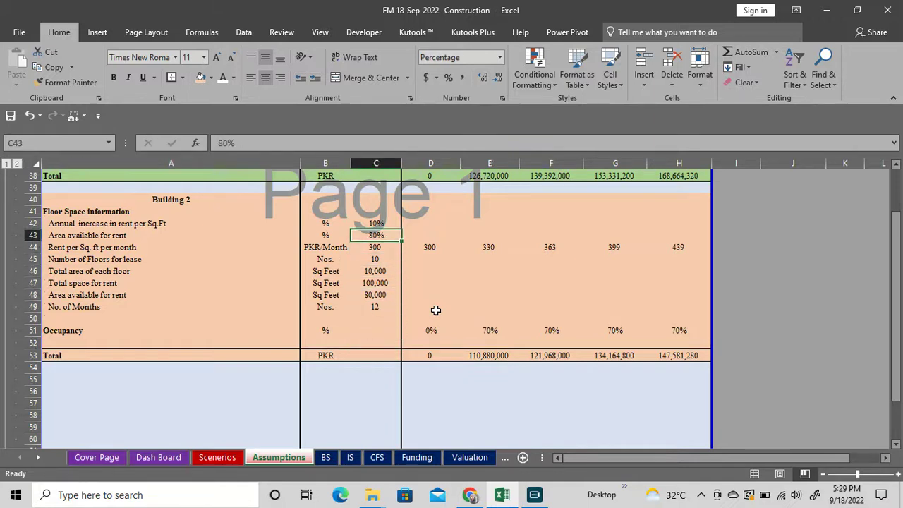
key(Up)
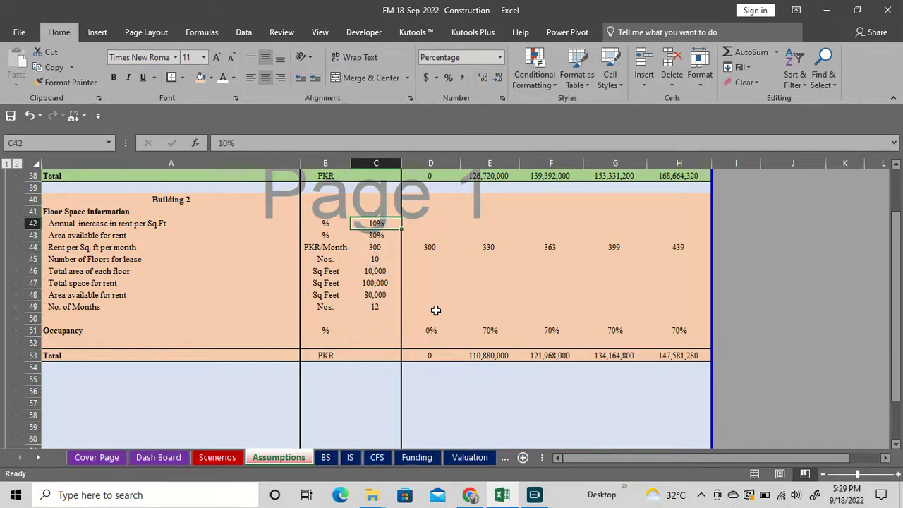
text(8)
key(Return)
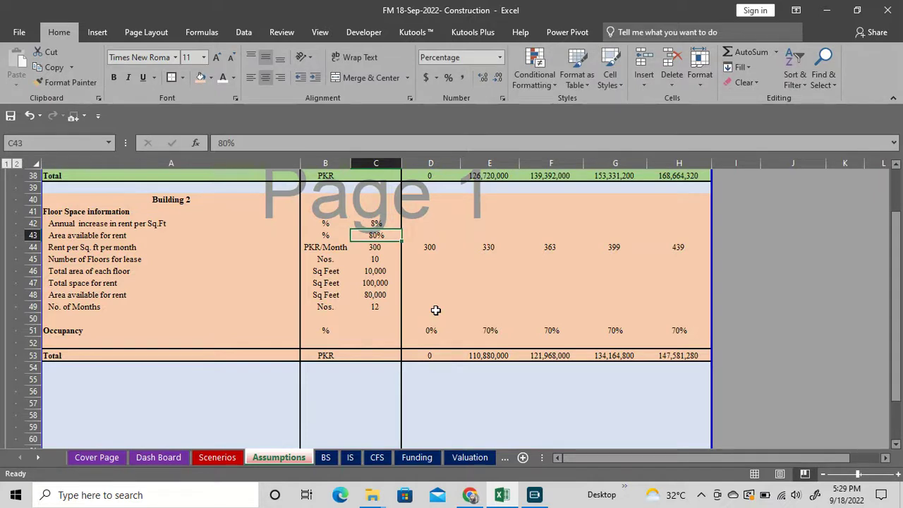
- Check which cells Building 2's total formula in E53 references
key(Right)
key(Down)
key(Down)
key(Down)
key(Down)
key(Down)
key(Down)
key(Down)
key(Down)
key(Right)
key(Down)
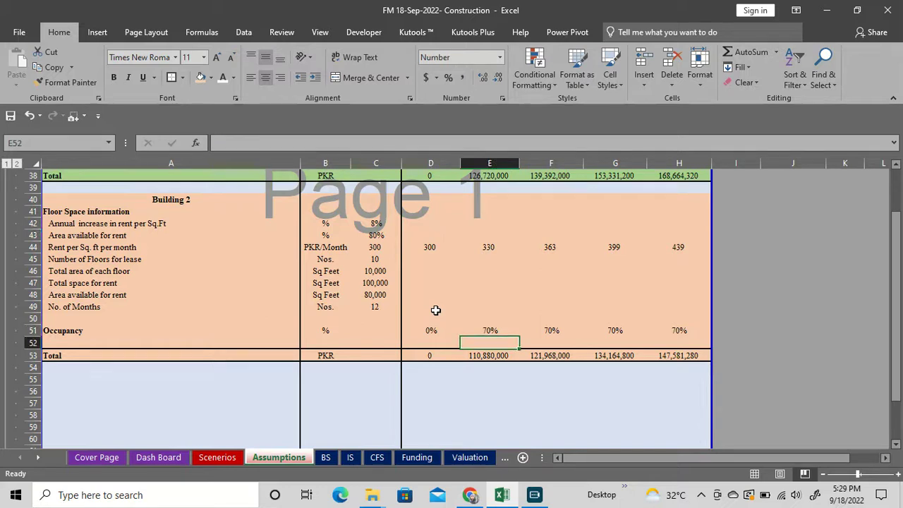
key(Down)
key(F2)
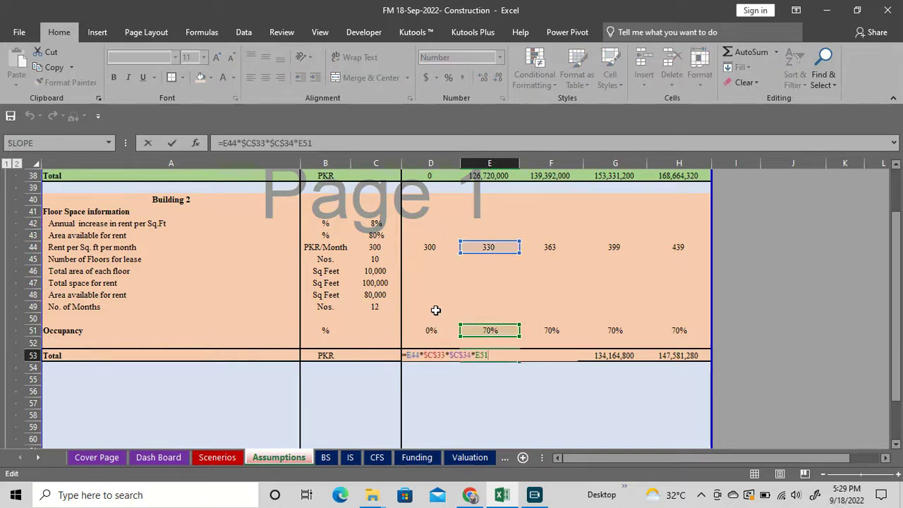
key(Escape)
key(Left)
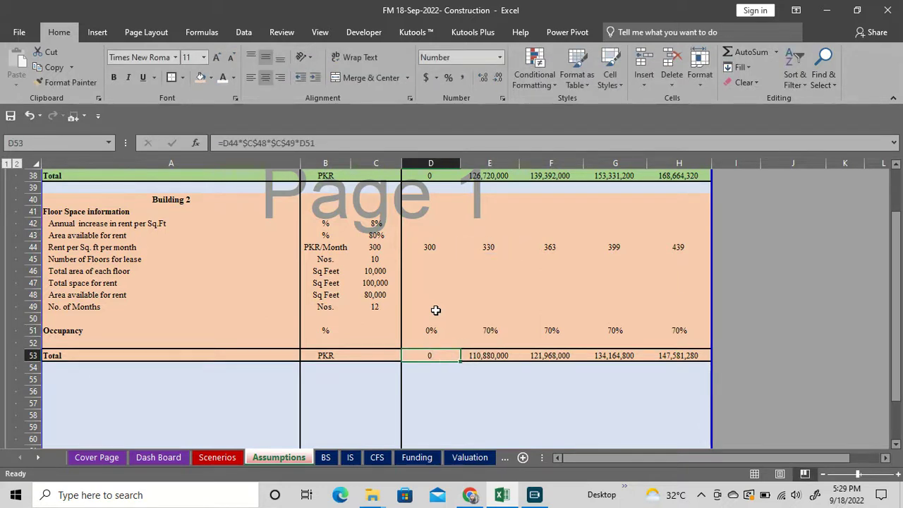
- Fill the corrected total formula from D53 across to H53
key(F2)
key(Escape)
key(shift+Right)
key(shift+Right)
key(shift+Right)
key(shift+Right)
key(ctrl+r)
key(Right)
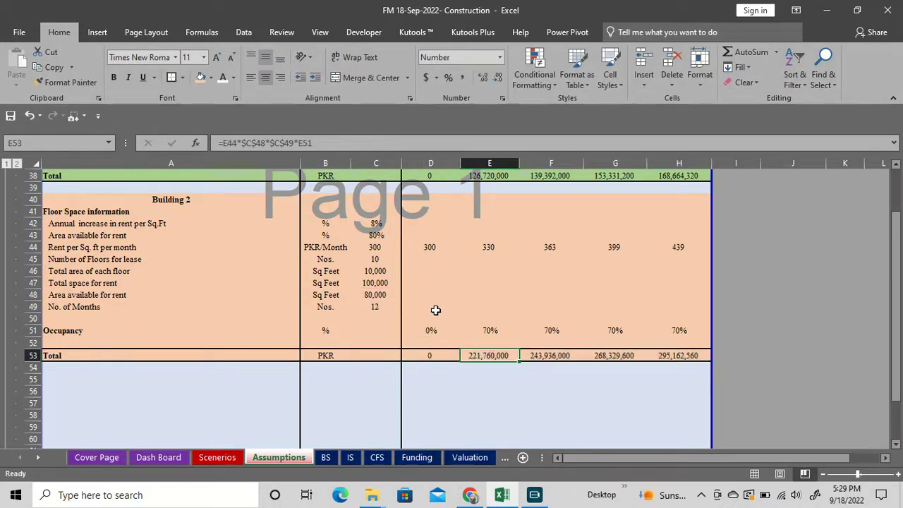
- Check the cell references of Building 2's total formulas from D53 through G53
key(Left)
key(F2)
key(Escape)
key(Right)
key(F2)
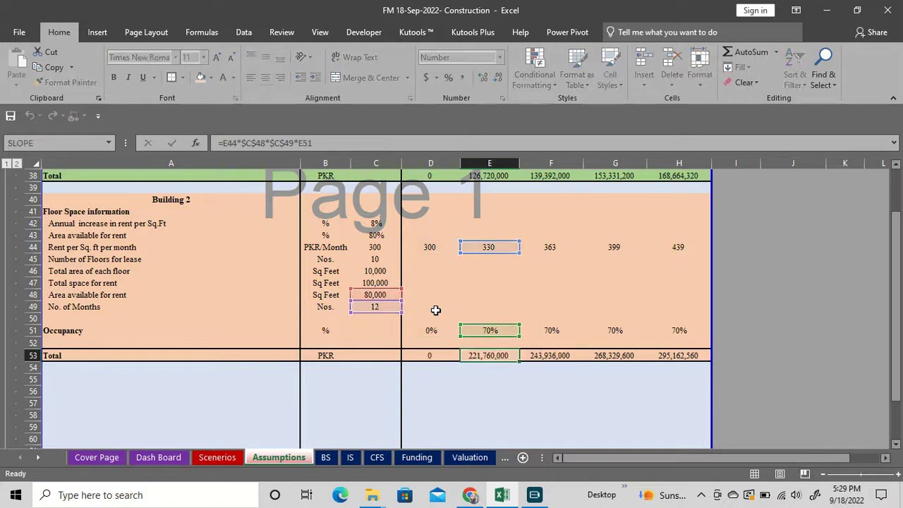
key(Escape)
key(Right)
key(F2)
key(Escape)
key(Right)
key(F2)
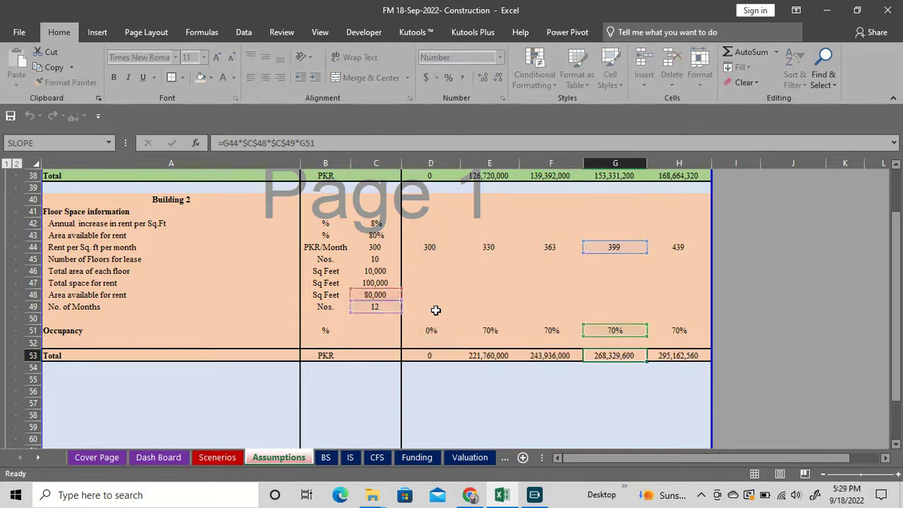
key(Escape)
- Test Building 2's number of floors for lease in C45 with 9, and restore it to 10
key(Left)
key(Left)
key(Left)
key(Left)
key(Left)
key(Up)
key(Up)
key(Up)
key(Up)
key(Up)
key(Up)
key(Up)
key(Up)
key(Up)
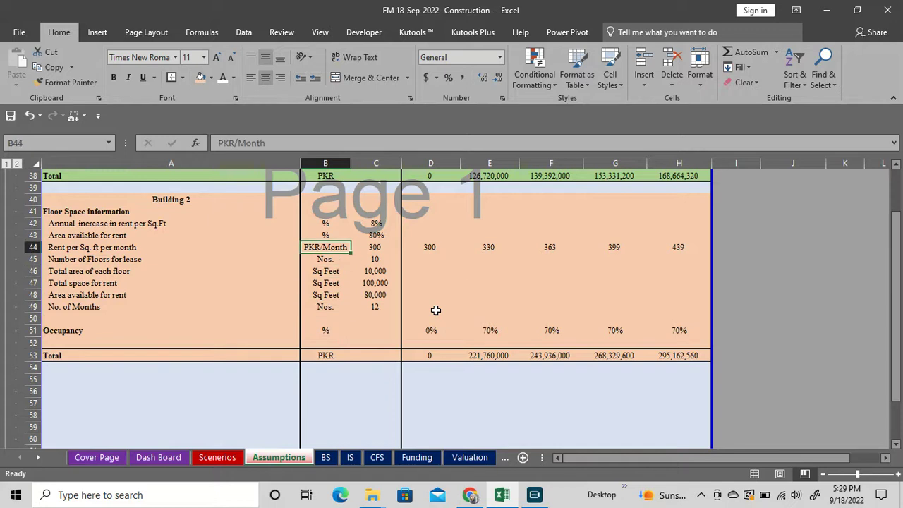
key(Right)
key(Down)
text(9)
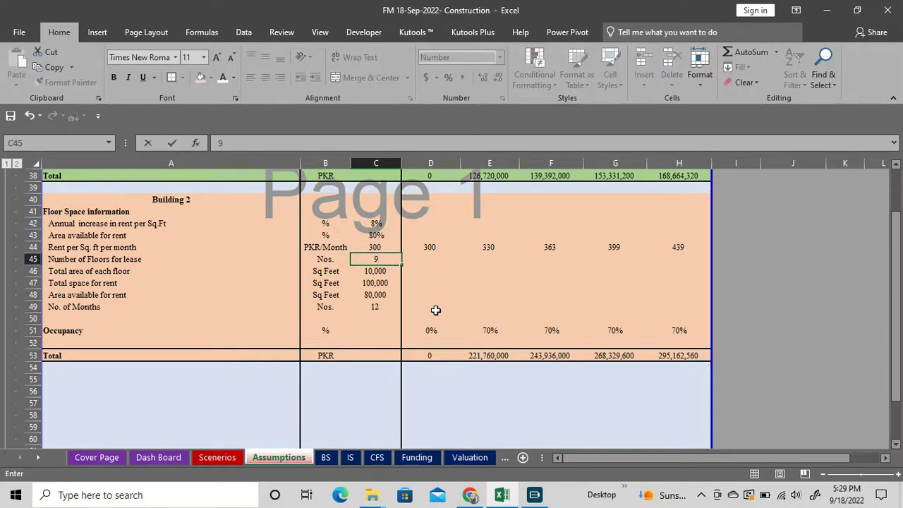
key(Return)
key(Up)
text(10)
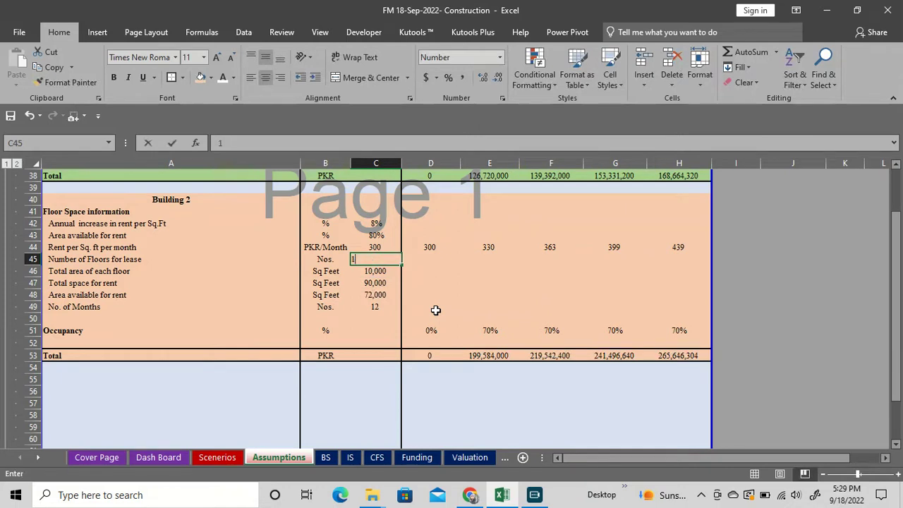
key(Return)
- Examine the Building 2 block and the empty rows below its total for room for another building
key(Down)
key(Down)
key(Down)
key(Down)
key(Down)
key(Down)
key(Down)
key(Down)
key(Down)
key(Down)
key(Down)
key(Down)
key(Down)
key(Down)
key(Down)
key(Down)
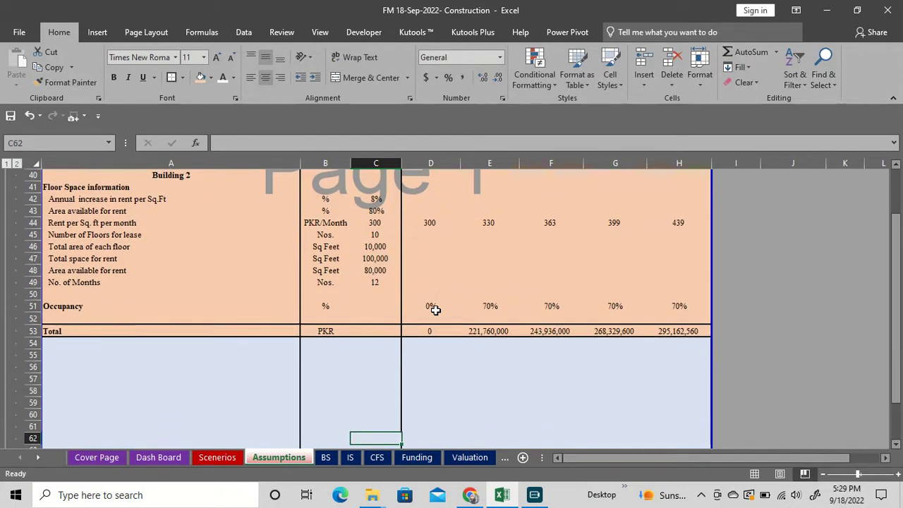
scroll(141, 254, up, 4)
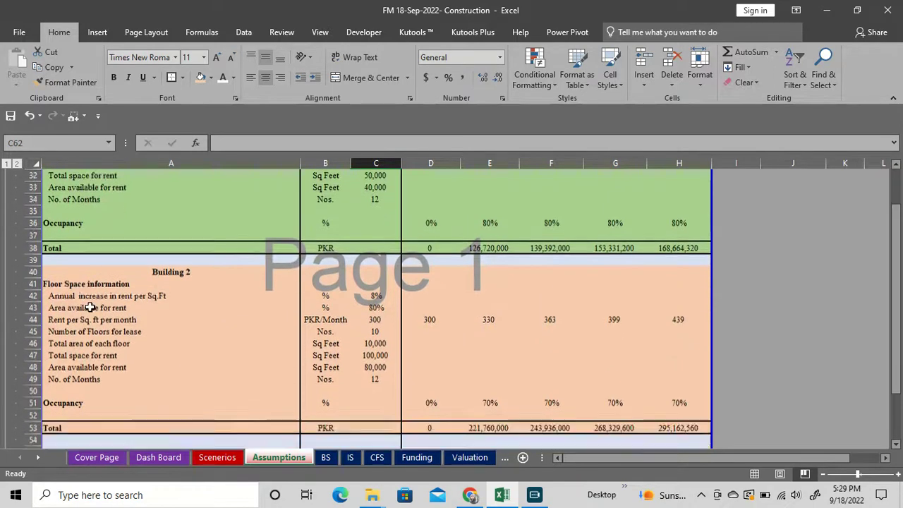
scroll(77, 282, down, 8)
scroll(69, 225, up, 3)
- Insert three blank rows at rows 58 to 60, below Building 2's total
drag(50, 416, 55, 388)
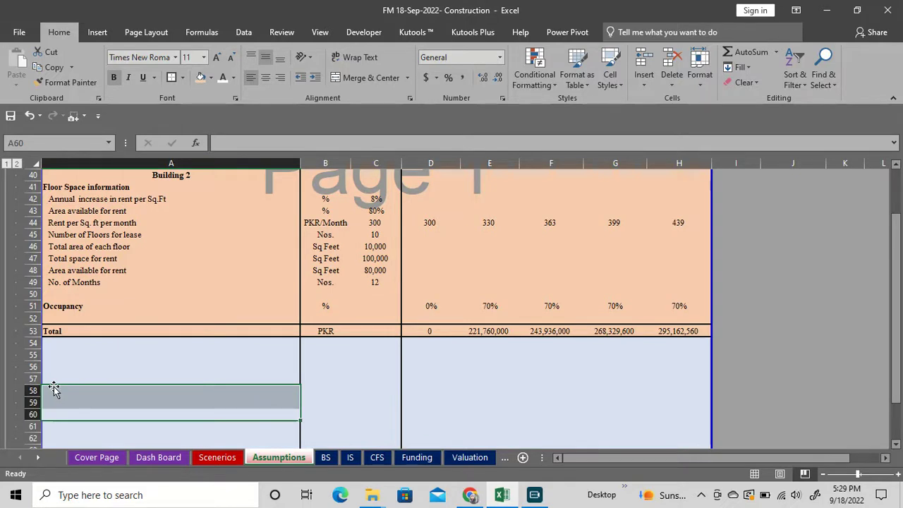
key(shift+space)
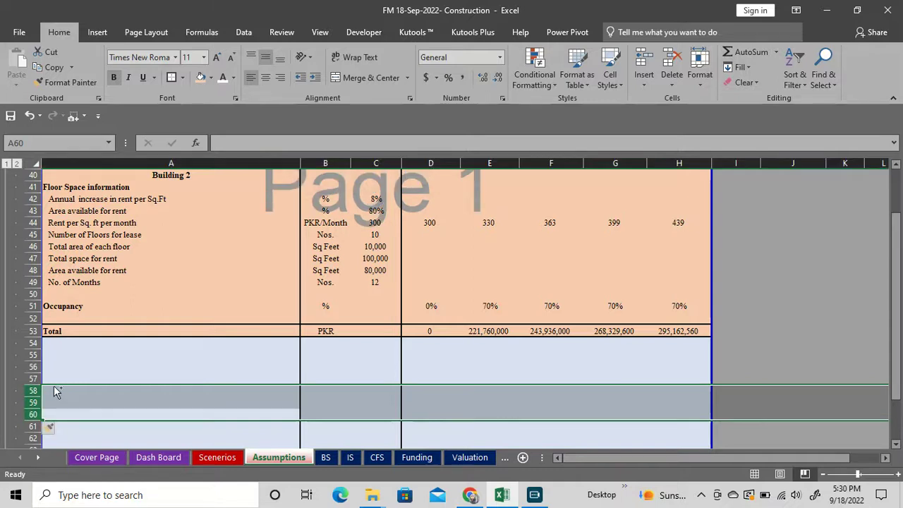
key(ctrl+shift+plus)
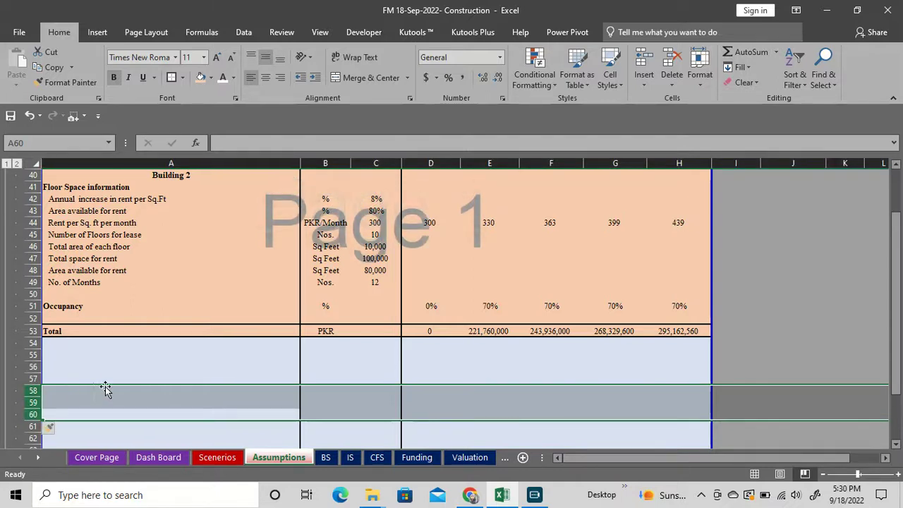
- Insert three more blank rows at rows 60 to 62, above the Lease Revenue section
key(Down)
key(Down)
key(Down)
key(Down)
key(Down)
key(Down)
key(Down)
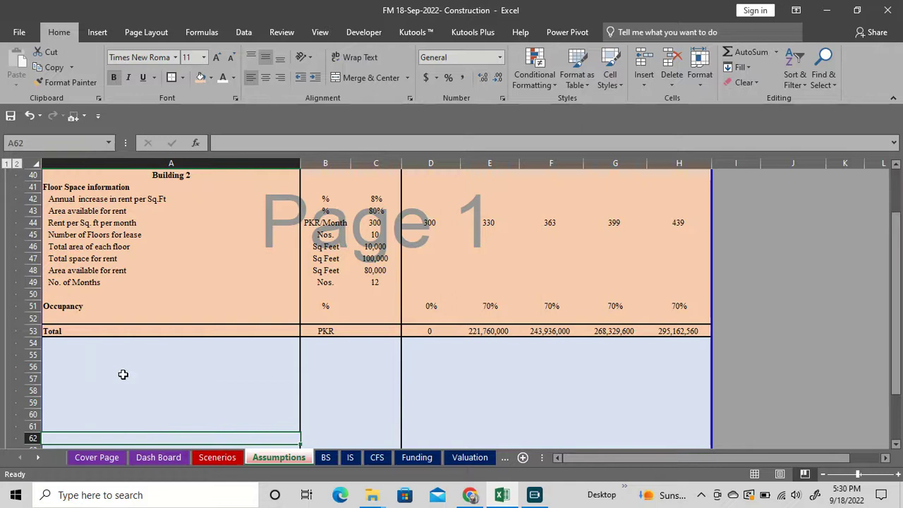
key(Down)
key(Down)
key(Down)
key(Down)
key(Down)
key(Down)
key(Down)
key(Down)
key(Down)
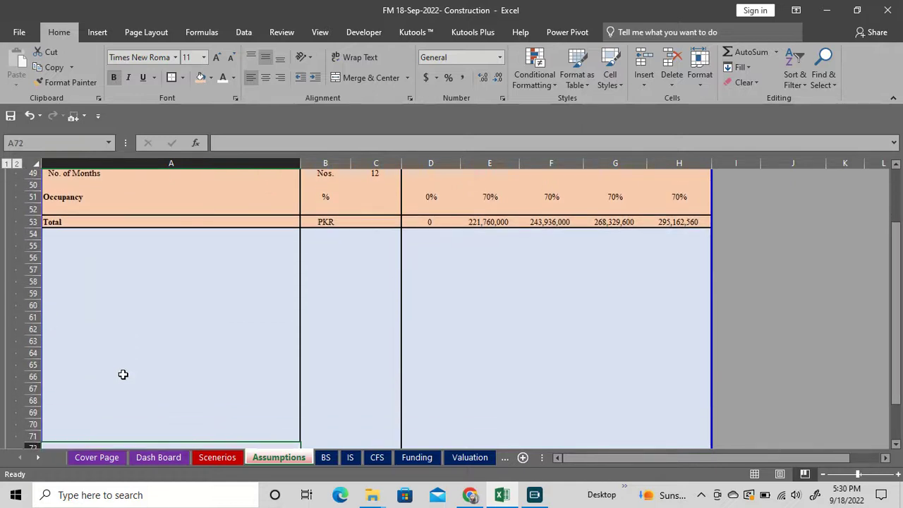
key(Up)
key(Up)
key(Up)
key(Up)
key(Up)
key(Up)
key(Up)
key(Up)
key(Up)
key(Up)
key(Up)
key(Up)
key(Up)
key(Up)
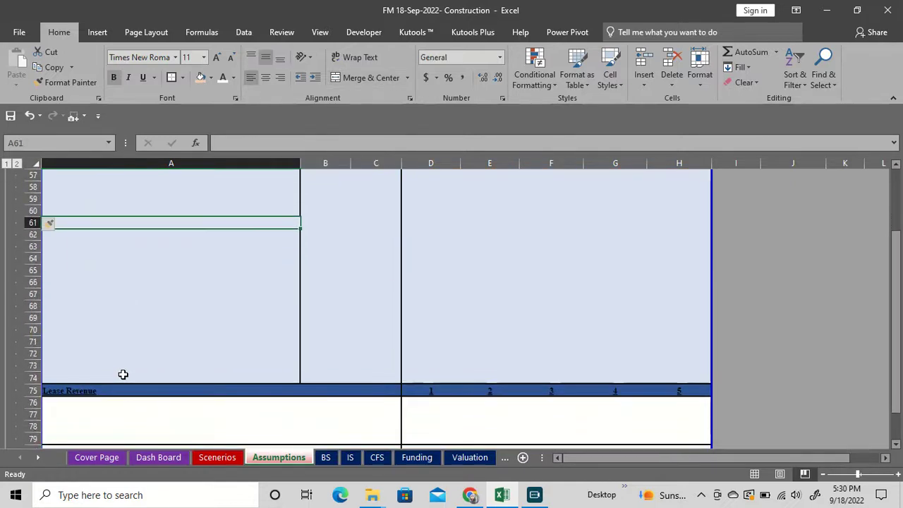
key(shift+Up)
key(shift+Up)
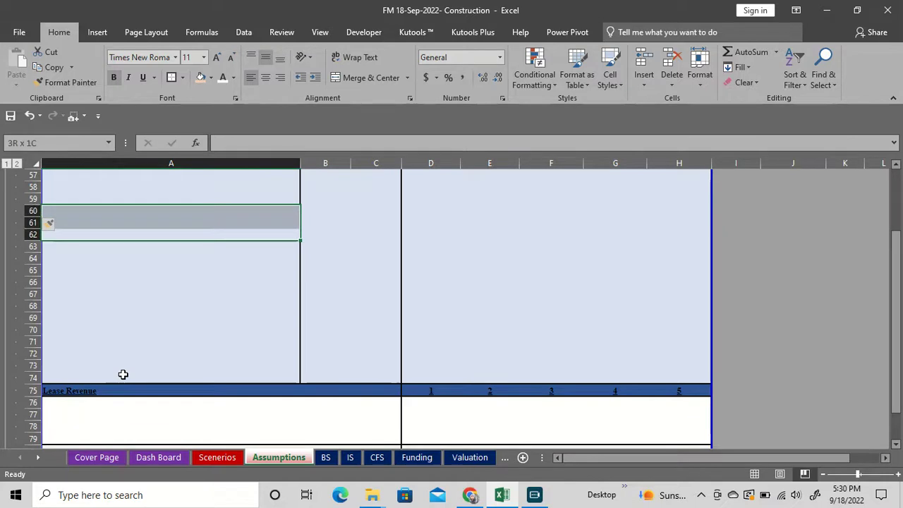
key(shift+space)
key(ctrl+shift+equal)
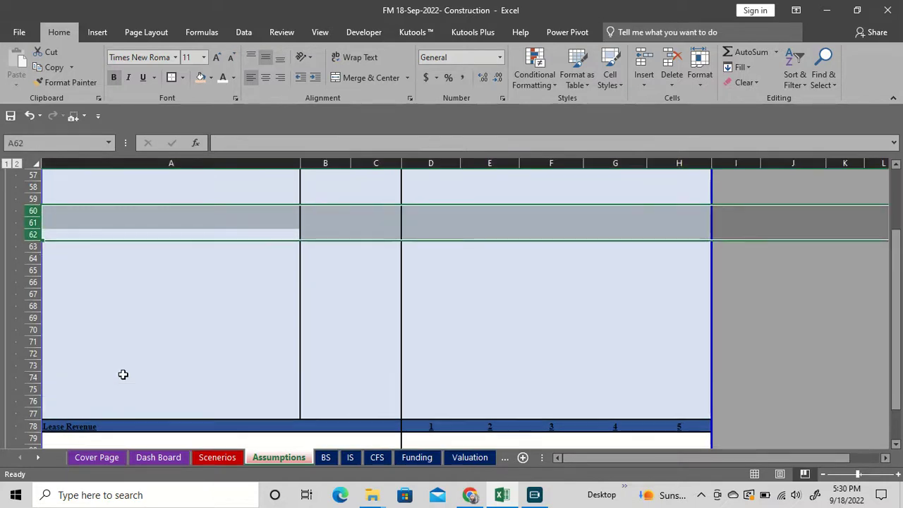
- Copy Building 2's entire rows 40 to 53 and paste them starting at row 55, leaving row 54 blank
key(Up)
key(Up)
key(Up)
key(Up)
key(Up)
key(Up)
key(Up)
key(Up)
key(Up)
key(Up)
key(Up)
key(Up)
key(Up)
key(Up)
key(Up)
key(Up)
key(Up)
key(Up)
key(Up)
key(Up)
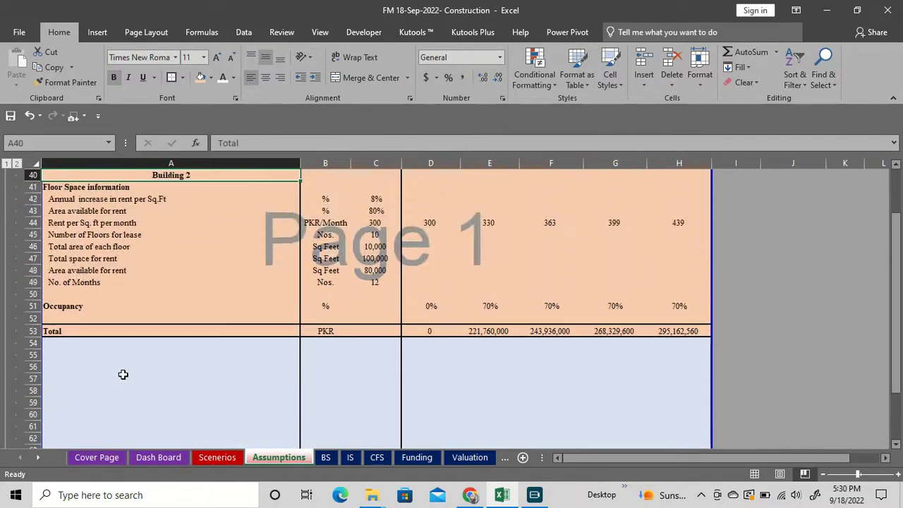
key(Up)
key(Up)
key(Up)
key(Up)
key(Up)
key(Up)
key(Down)
key(Down)
key(Down)
key(Down)
key(Down)
key(Down)
key(Down)
key(Up)
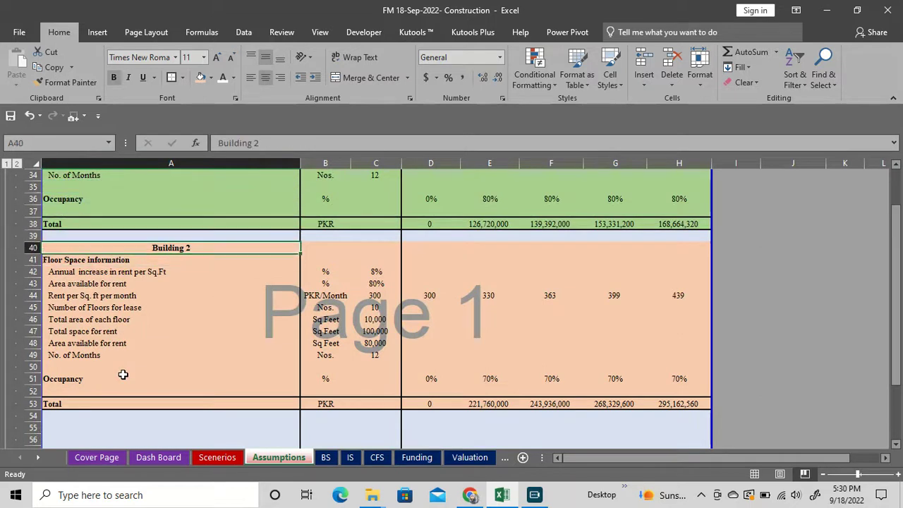
key(shift+Down)
key(shift+Down)
key(shift+Down)
key(shift+Down)
key(shift+Down)
key(shift+Down)
key(shift+Down)
key(shift+Down)
key(shift+Down)
key(shift+Down)
key(shift+Down)
key(shift+Down)
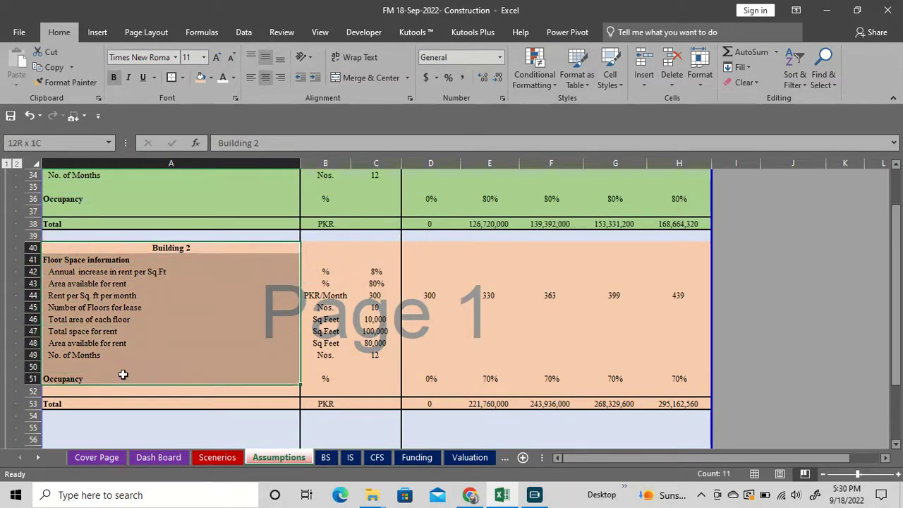
key(shift+Down)
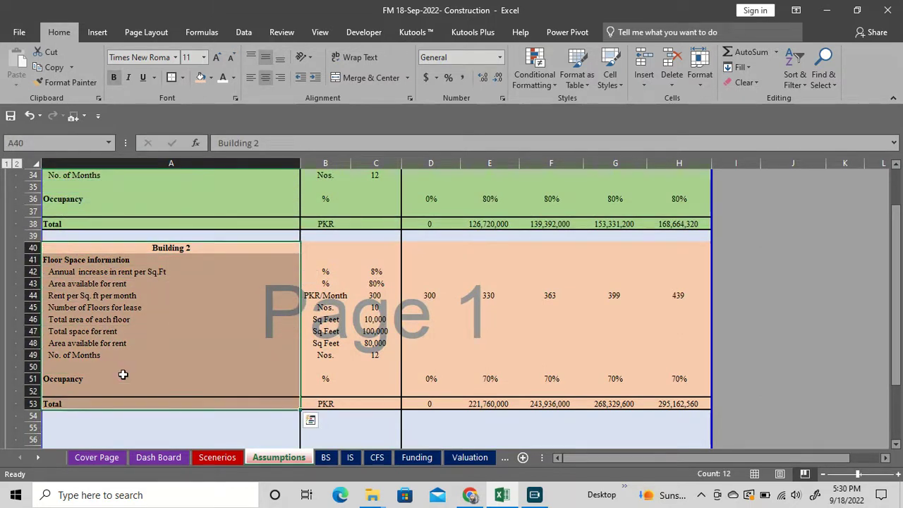
key(shift+space)
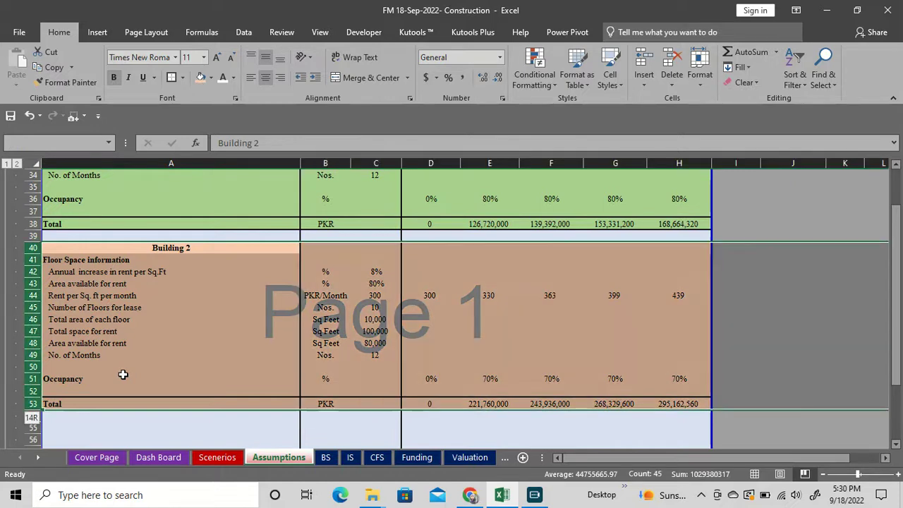
key(ctrl+c)
key(Down)
key(Down)
key(Down)
key(Down)
key(Down)
key(Down)
key(Down)
key(Down)
key(Down)
key(Down)
key(Down)
key(Down)
key(Down)
key(Down)
key(Down)
key(Down)
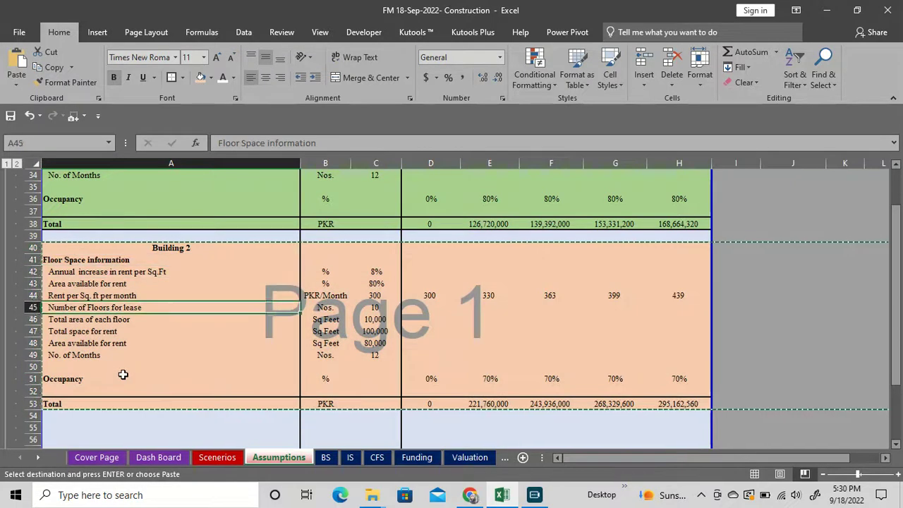
key(Up)
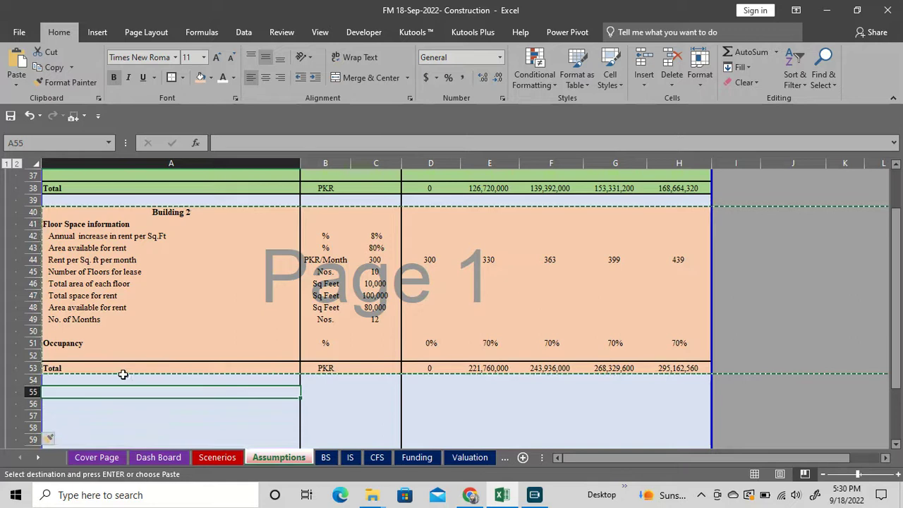
key(ctrl+v)
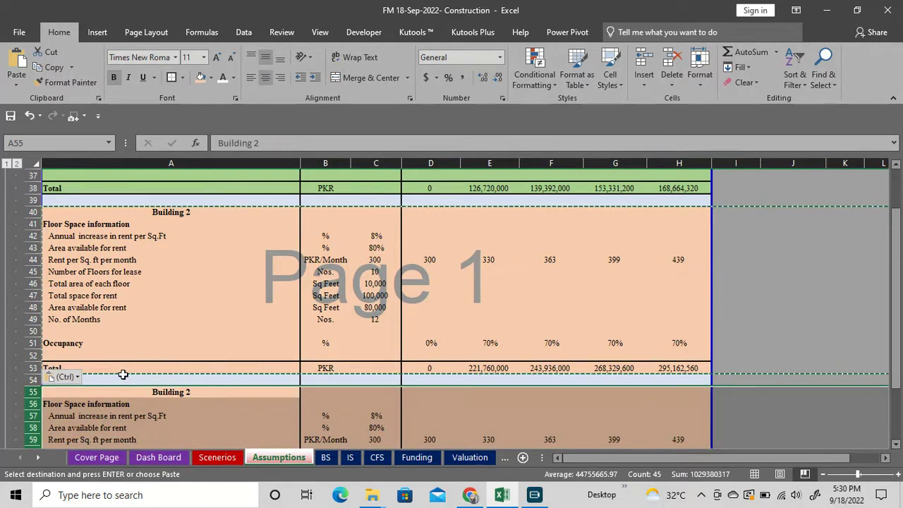
- Change the fill of the pasted block in rows 55 to 68 to a medium light green
scroll(257, 332, down, 3)
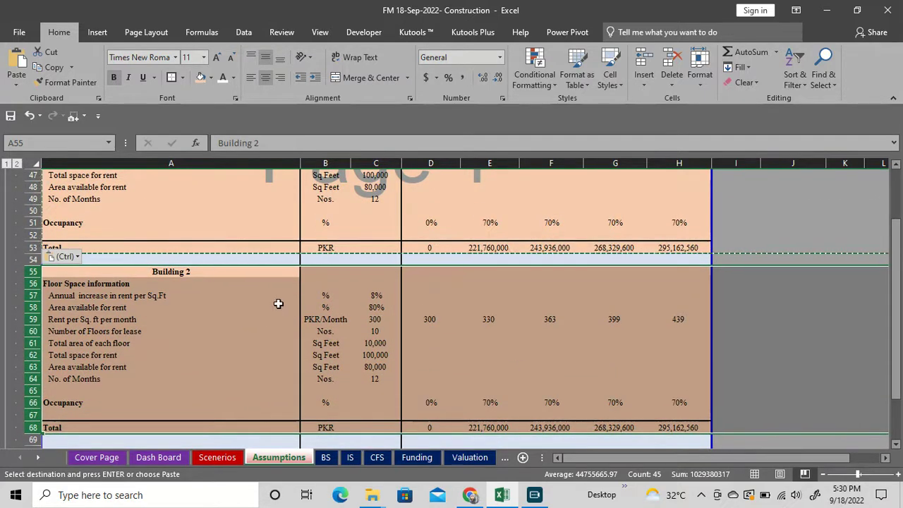
click(212, 78)
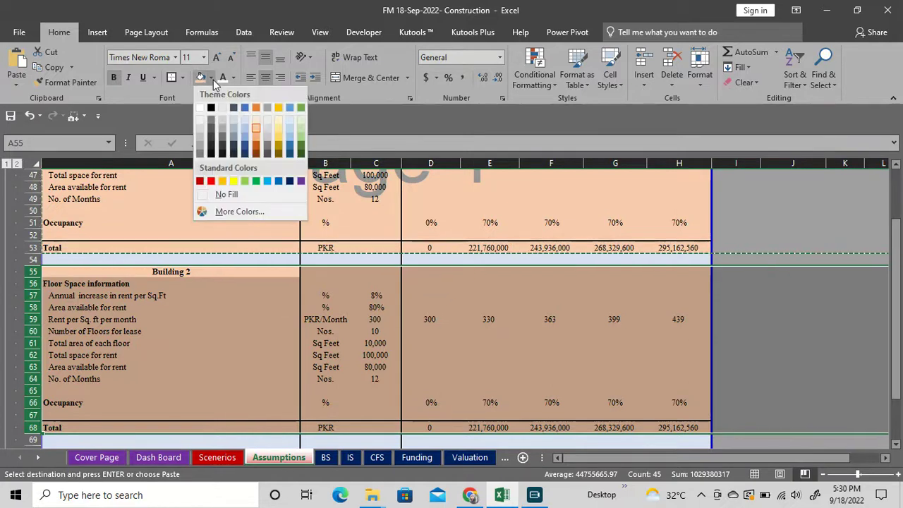
click(302, 131)
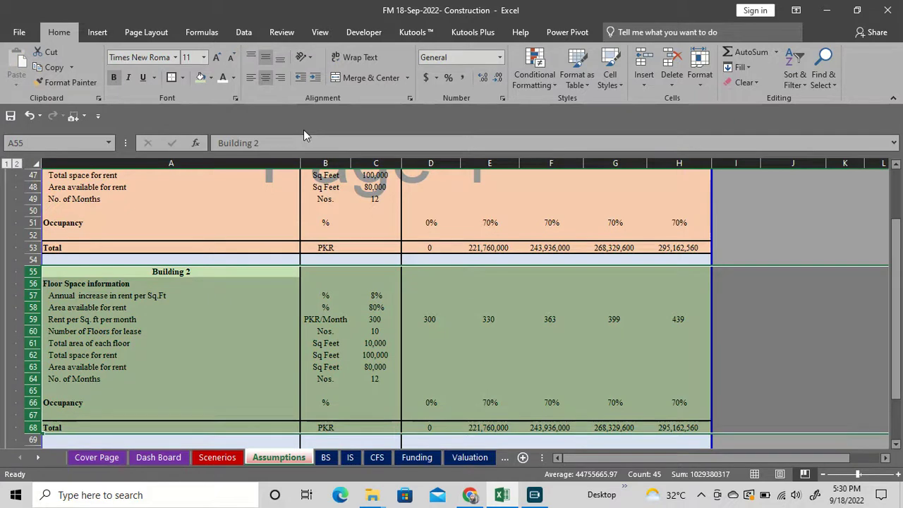
click(210, 77)
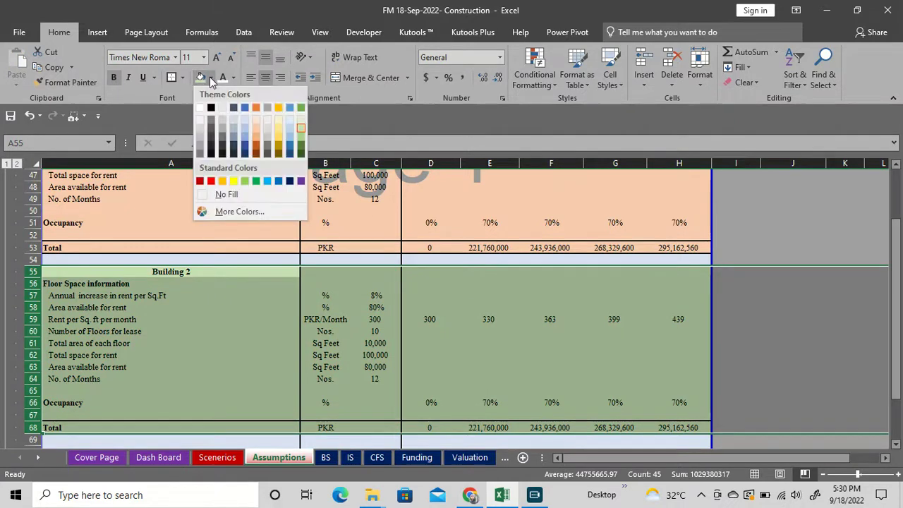
click(301, 137)
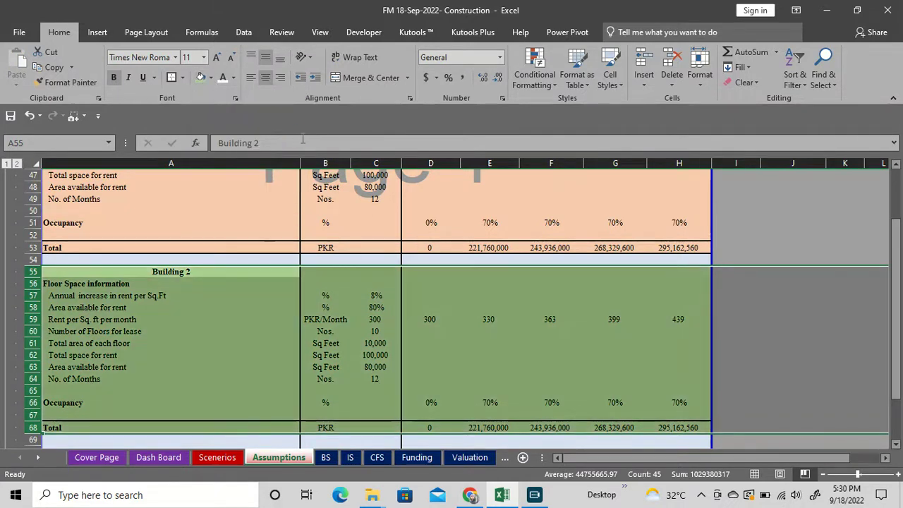
- Change the heading of the pasted green block in row 55 to Building 3
double_click(256, 272)
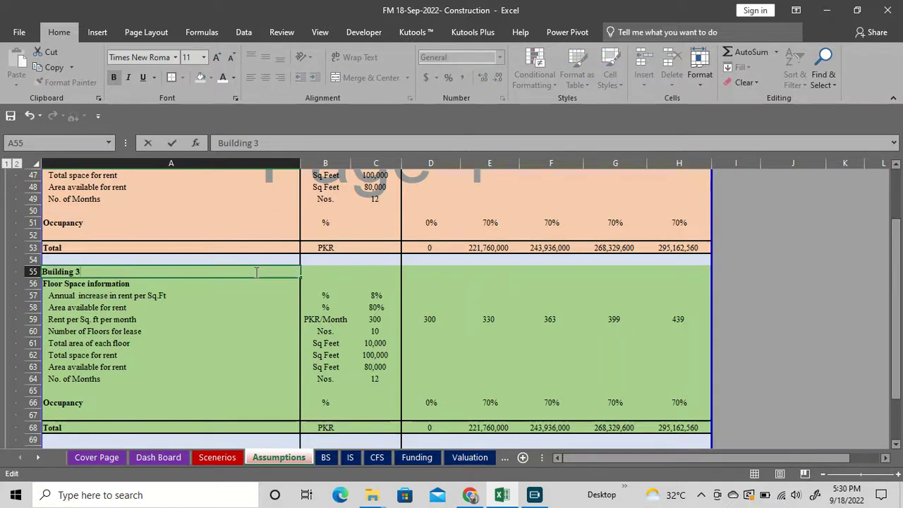
key(Return)
key(Down)
key(Down)
key(Down)
key(Down)
key(Down)
key(Down)
key(Down)
key(Up)
- Set Building 3's annual increase in rent per sq. ft to 12%
click(255, 272)
key(Down)
key(Down)
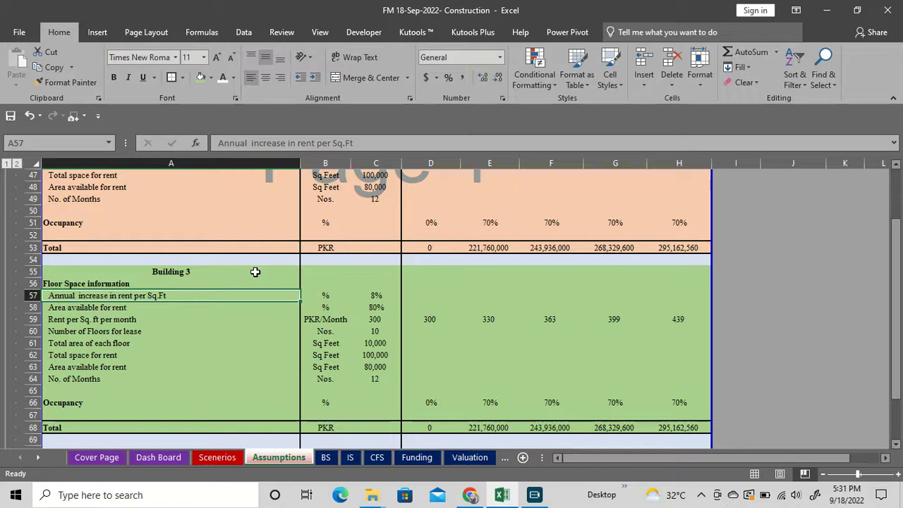
key(Right)
key(Right)
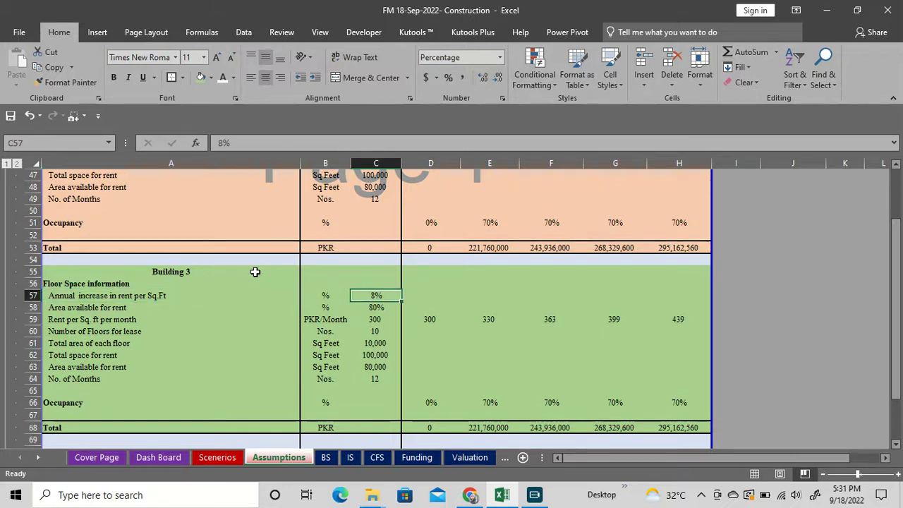
text(12)
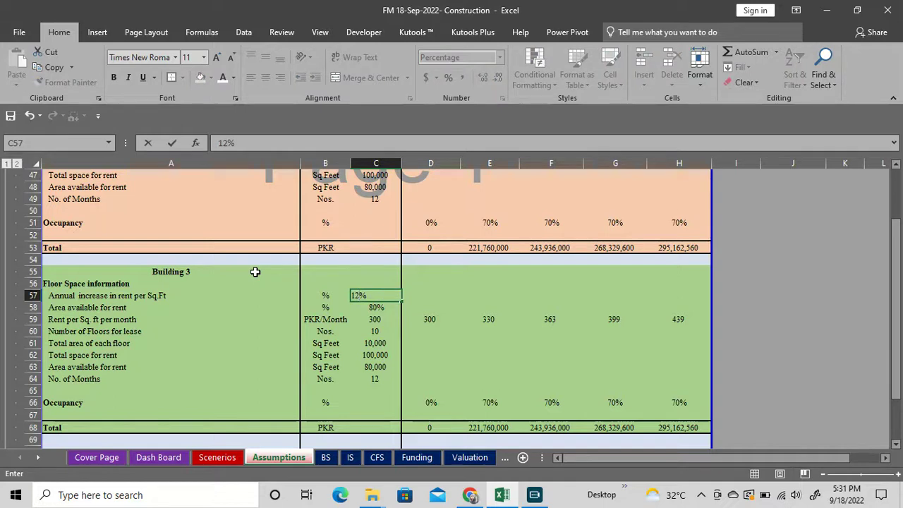
key(Return)
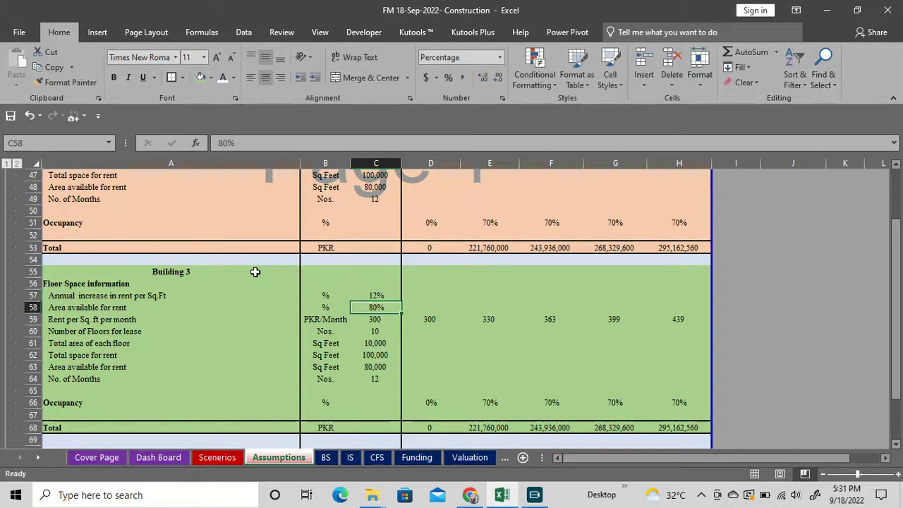
key(Up)
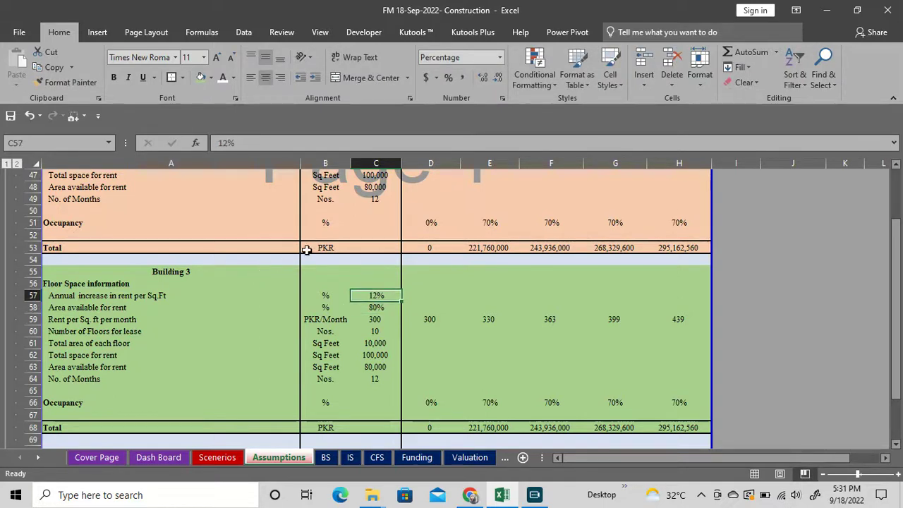
- Review the floor space assumptions of Buildings 1, 2 and 3 and compare how the three blocks are laid out
scroll(307, 250, up, 15)
scroll(184, 396, down, 8)
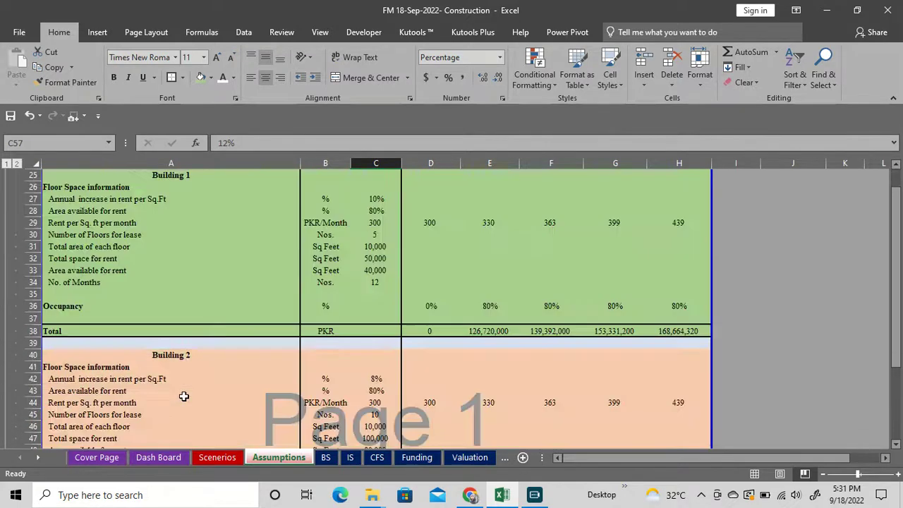
scroll(183, 395, down, 4)
click(184, 383)
scroll(228, 290, up, 7)
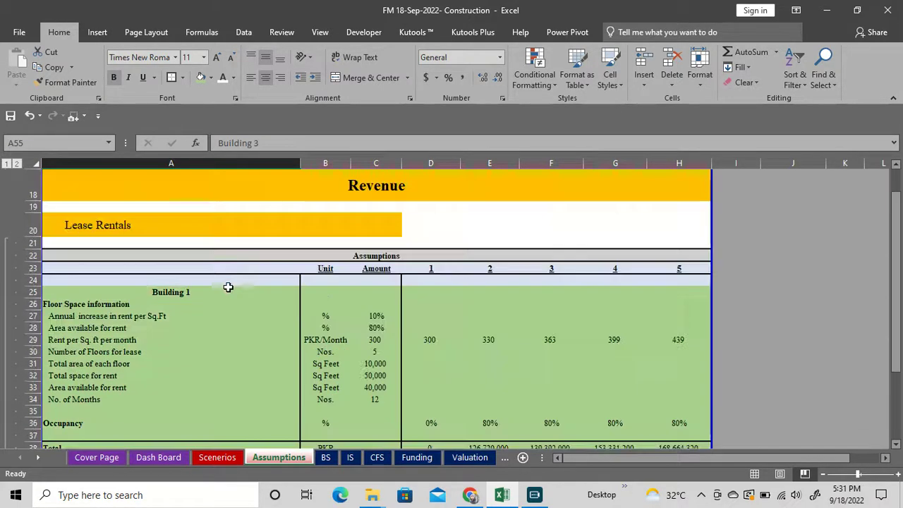
click(169, 292)
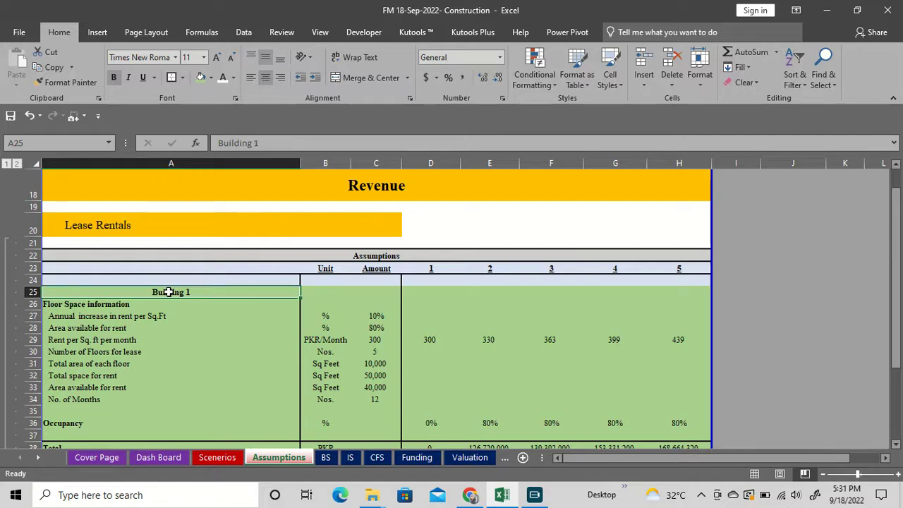
key(Down)
key(Up)
key(Down)
key(Down)
key(Down)
key(Down)
key(Down)
key(Down)
key(Down)
key(Down)
key(Down)
key(Down)
key(Down)
key(Down)
key(Down)
key(Down)
key(Down)
key(Down)
key(Down)
key(Down)
key(Down)
key(Down)
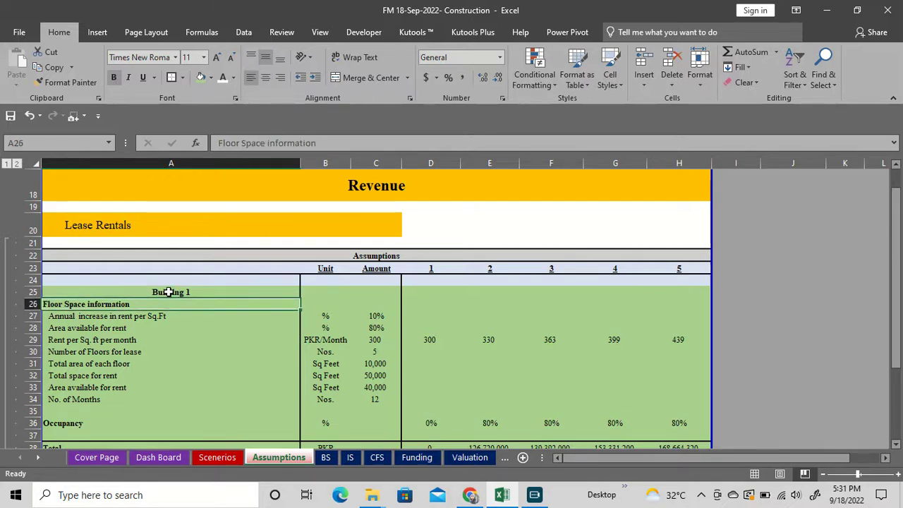
key(Down)
key(Down)
key(Down)
key(Down)
key(Down)
key(Down)
key(Down)
key(Down)
key(Down)
key(Down)
key(Down)
key(Down)
key(Down)
key(Down)
key(Down)
key(Down)
key(Down)
key(Down)
key(Down)
key(Down)
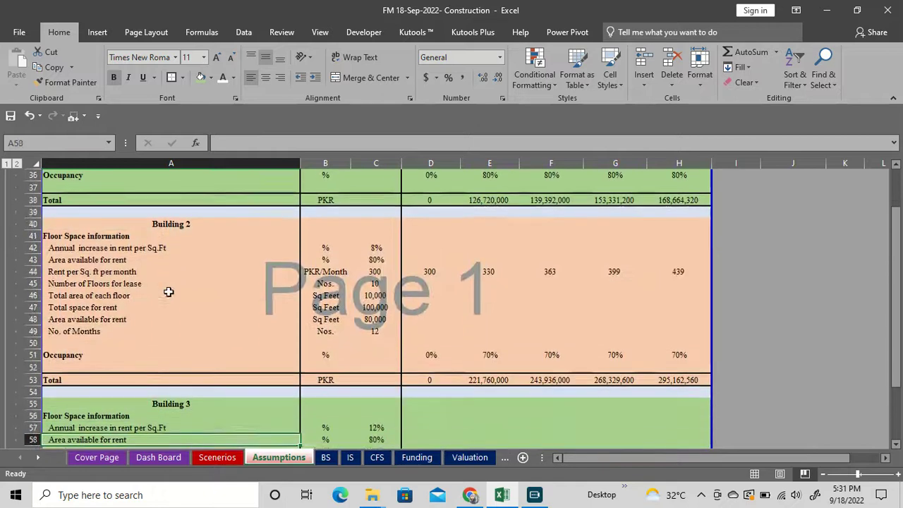
key(Up)
key(Up)
key(Up)
key(Up)
key(Up)
key(Up)
key(Up)
key(Up)
key(Up)
key(Up)
key(Up)
key(Up)
key(Up)
key(Up)
key(Up)
key(Up)
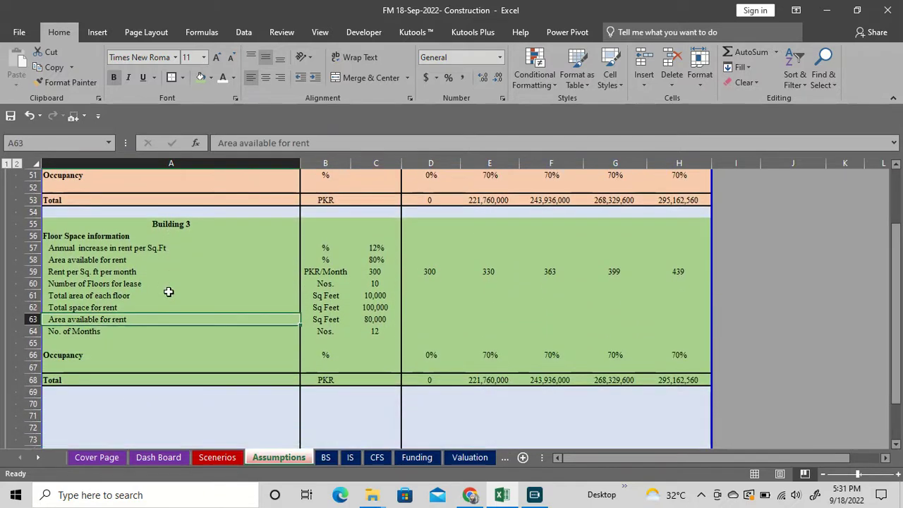
- Set Building 3's rent per sq. ft per month to 500 and its number of floors for lease to 2
key(Right)
key(Right)
key(Right)
key(Down)
key(Up)
key(Left)
key(Down)
key(Left)
key(Left)
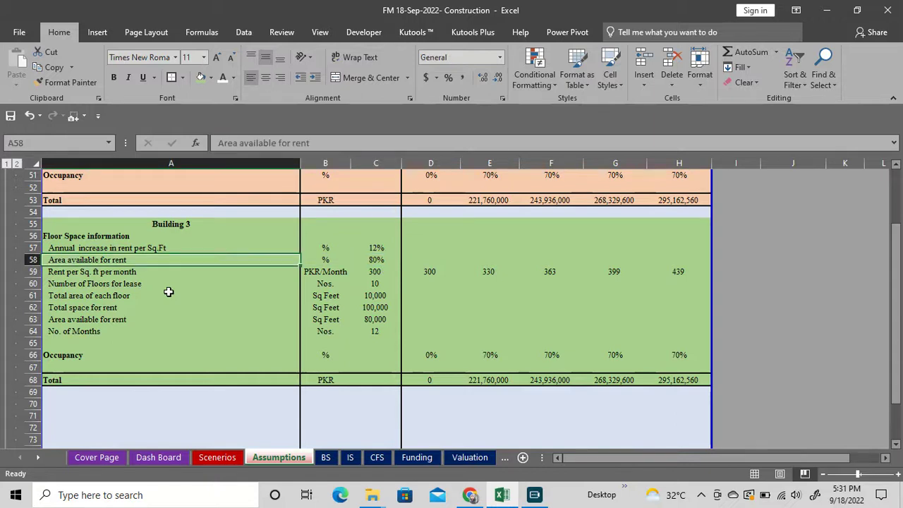
key(Right)
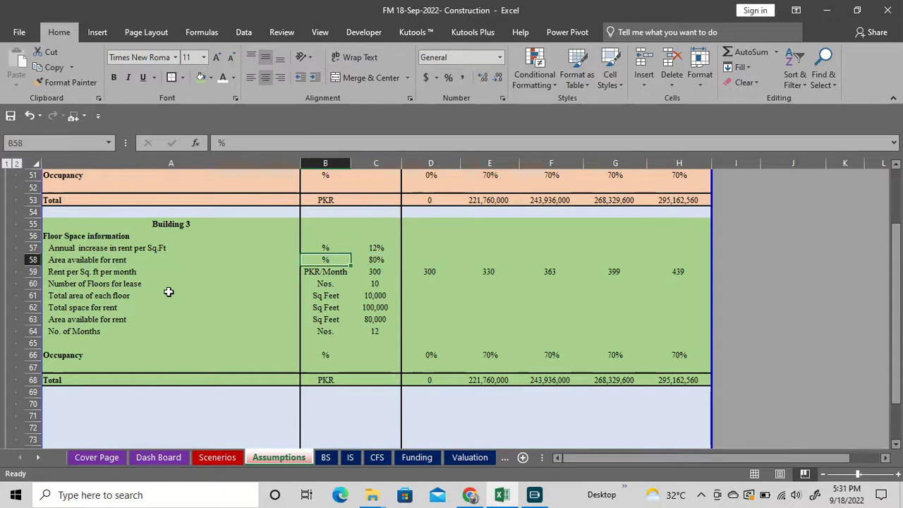
key(Right)
key(Down)
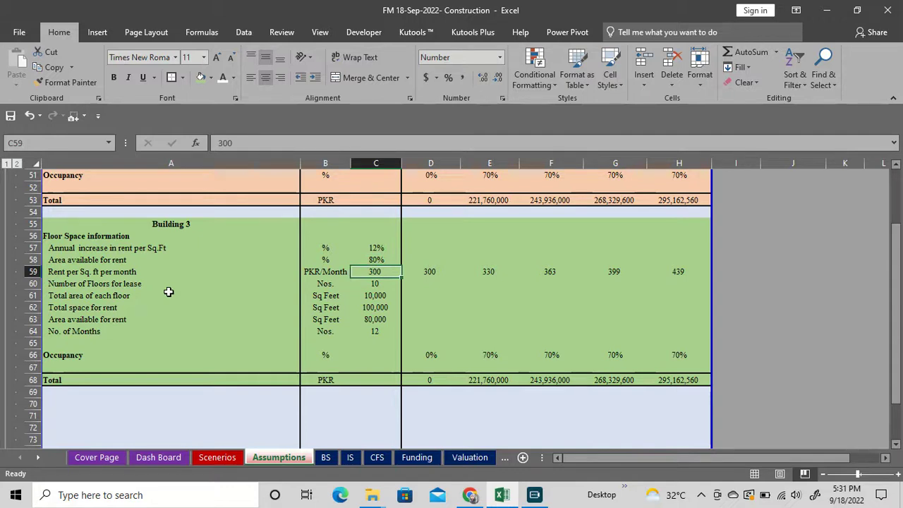
text(500)
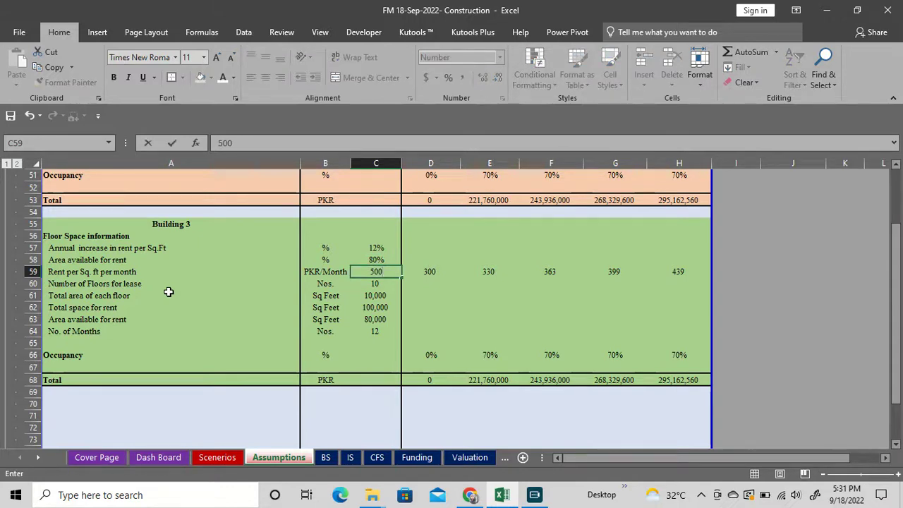
key(Return)
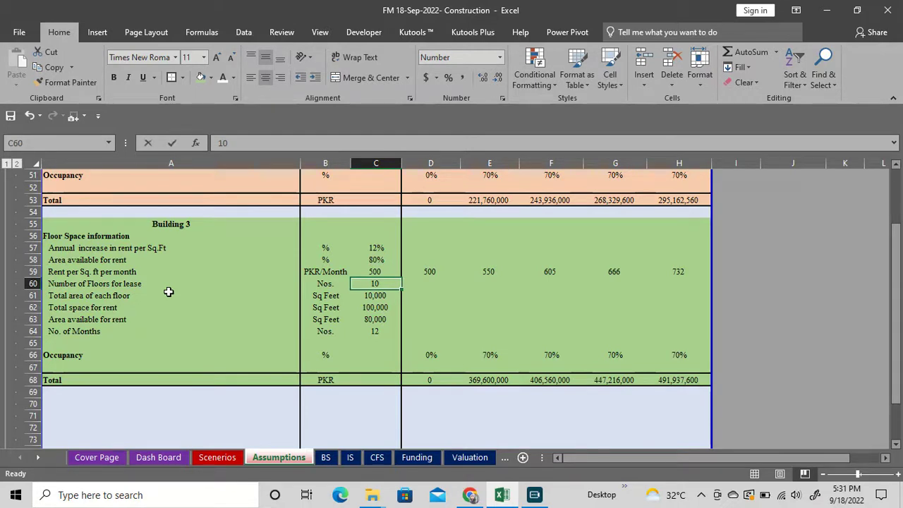
text(2)
key(Return)
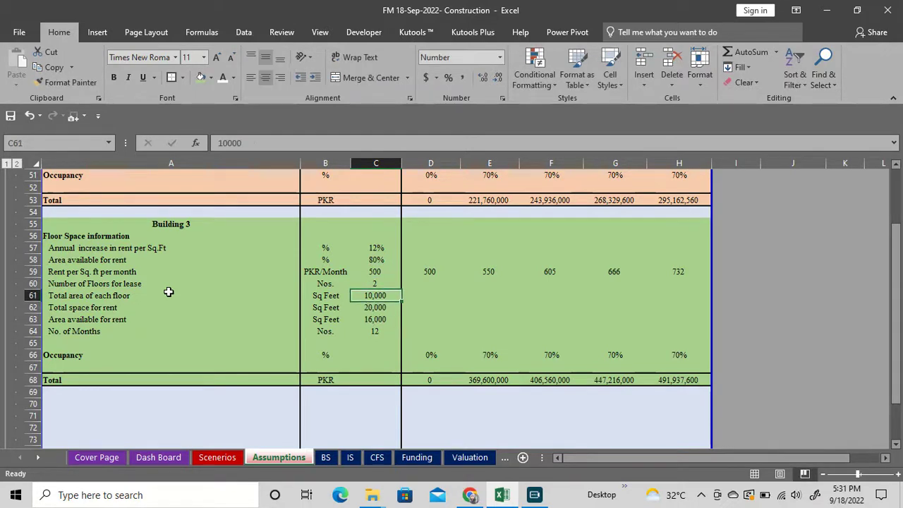
- Set Building 3's occupancy for year 2 to 60%
key(Down)
key(Down)
key(Down)
key(Right)
key(Right)
key(Right)
key(Down)
key(Down)
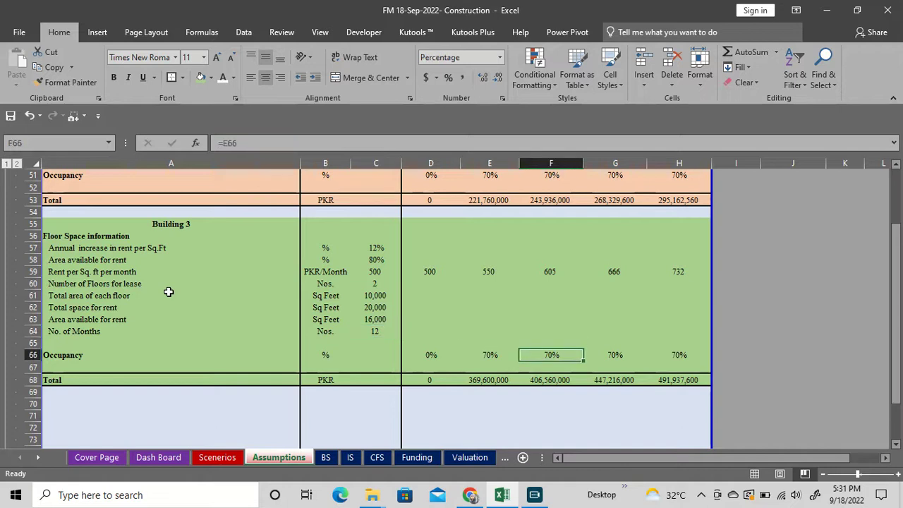
key(Left)
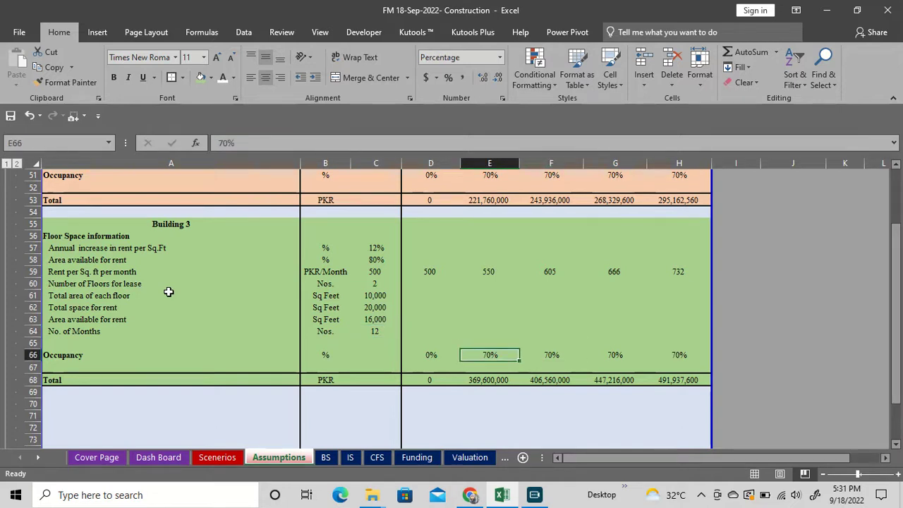
text(6)
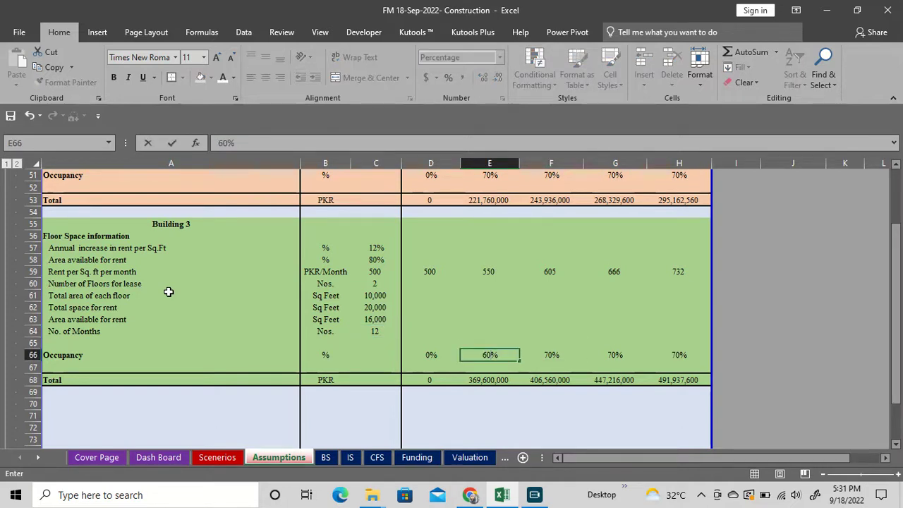
key(Return)
key(Down)
key(Down)
key(Down)
key(Down)
key(Down)
key(Down)
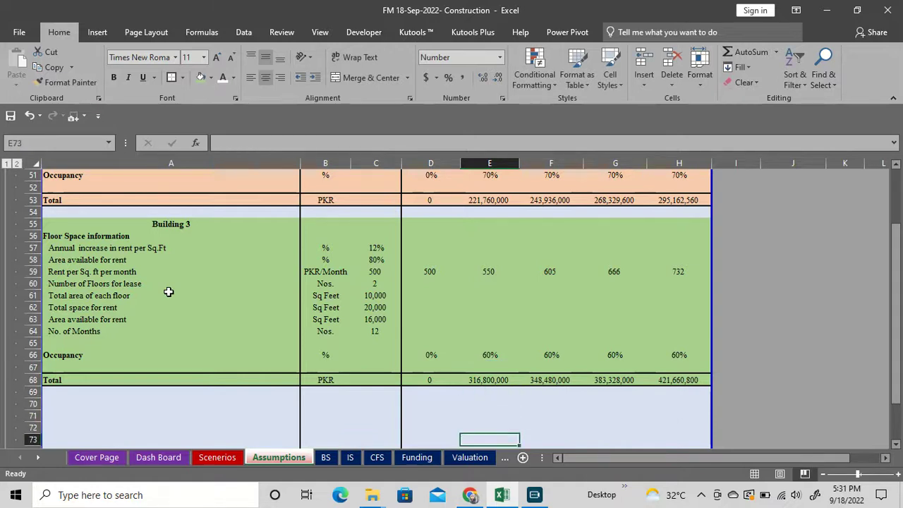
key(Down)
key(Down)
key(Down)
key(Up)
key(Up)
- In Building 3's year 1 total formula, repoint the number-of-months reference from Building 2's cell to $C$64
key(ctrl+Up)
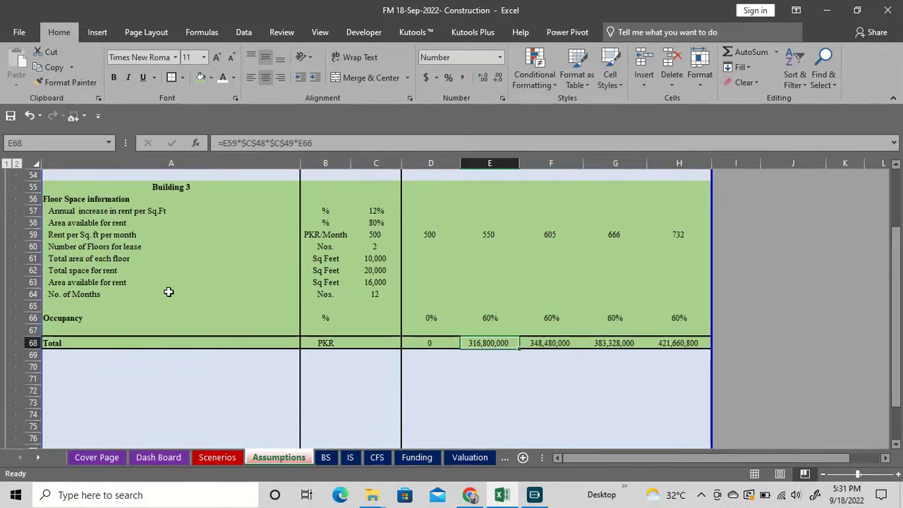
key(Left)
key(F2)
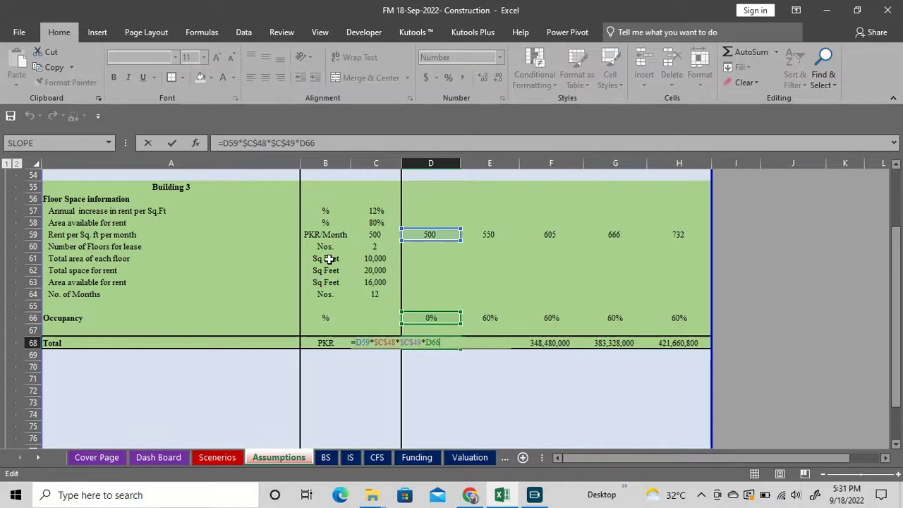
scroll(329, 259, up, 7)
scroll(365, 318, down, 7)
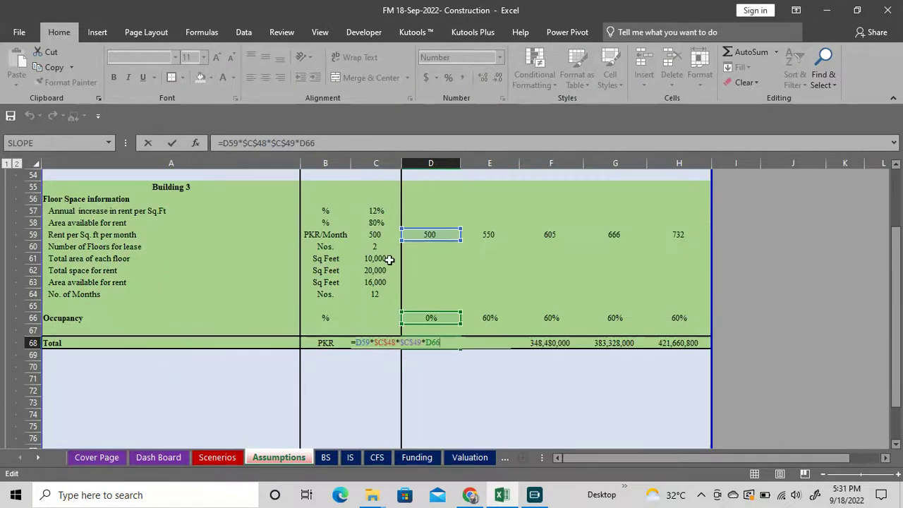
click(897, 166)
click(897, 166)
click(897, 166)
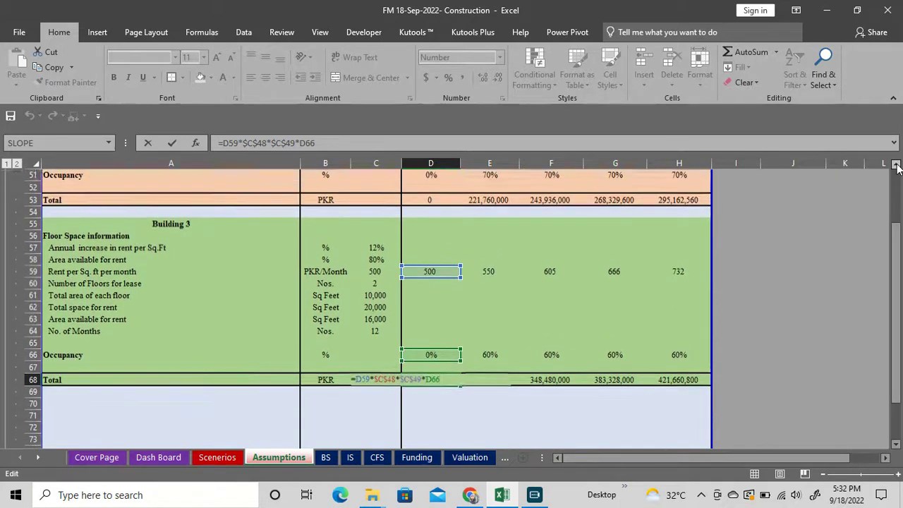
click(897, 166)
click(897, 167)
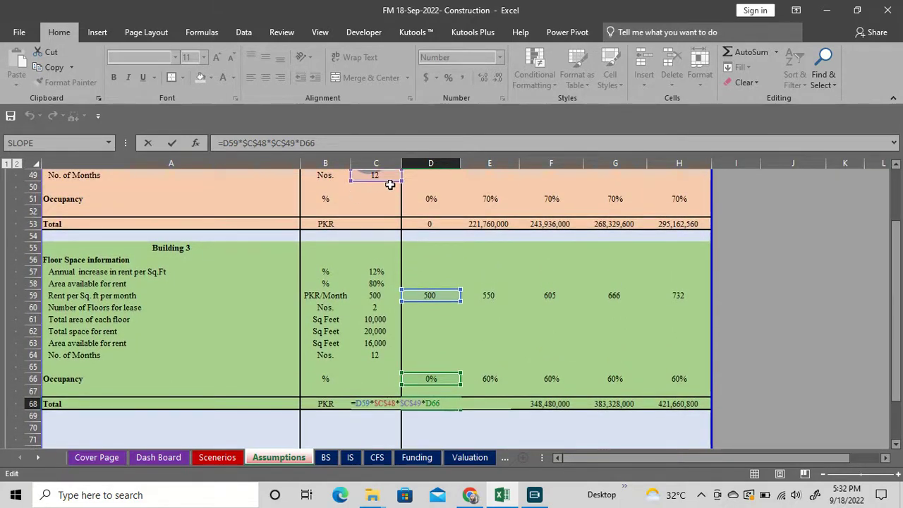
drag(392, 187, 380, 356)
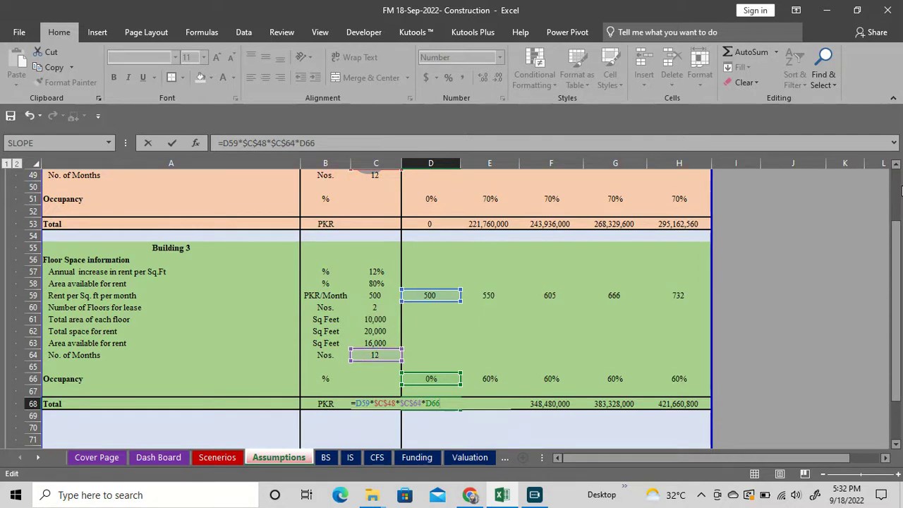
- Repoint the available-area reference in the same total formula to $C$63 and accept =D59*$C$63*$C$64*D66
scroll(739, 191, up, 8)
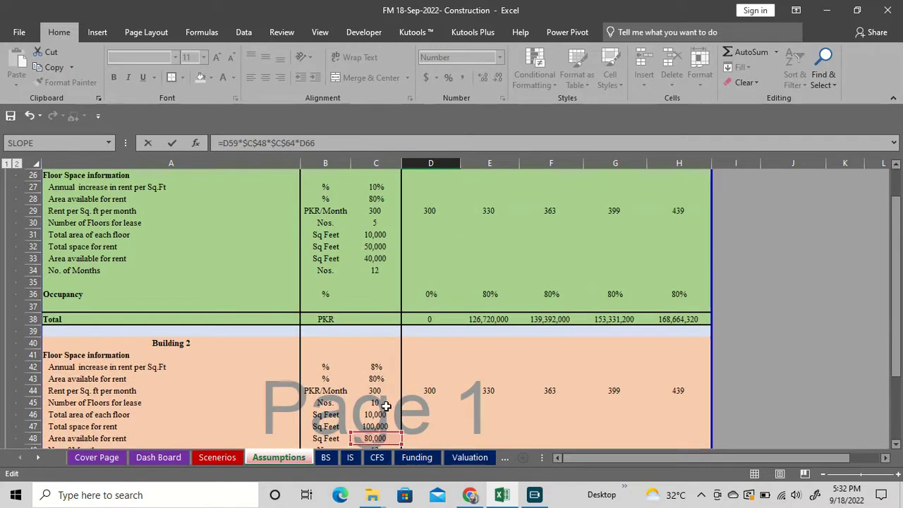
scroll(716, 282, down, 7)
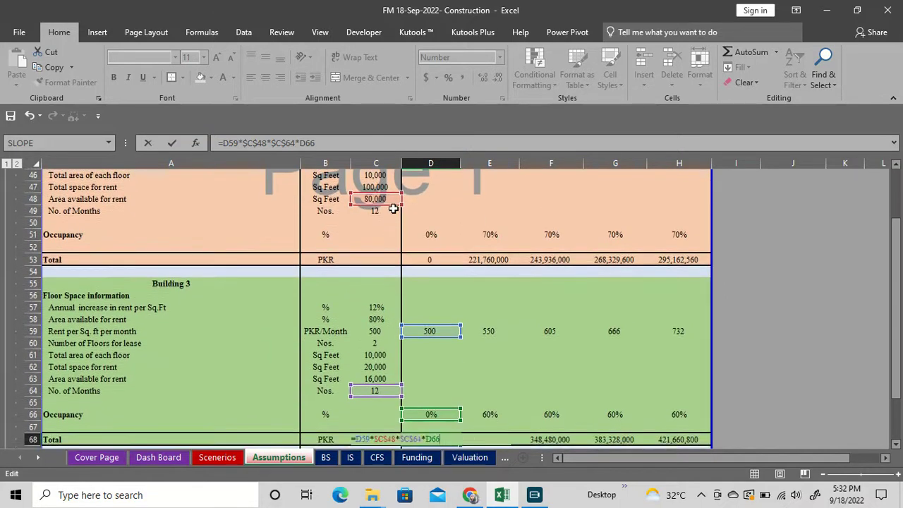
drag(393, 206, 389, 379)
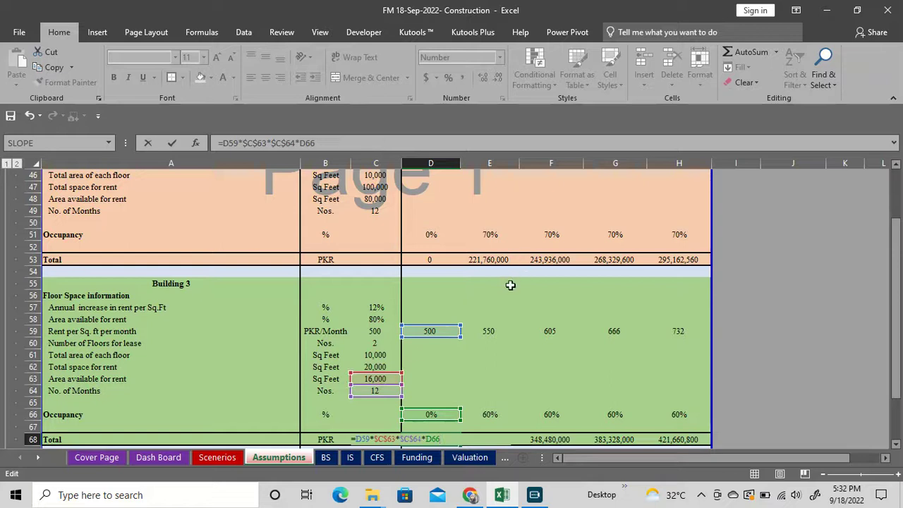
key(Return)
- Fill Building 3's corrected total formula from D68 across to H68 for years 2 to 5
key(Up)
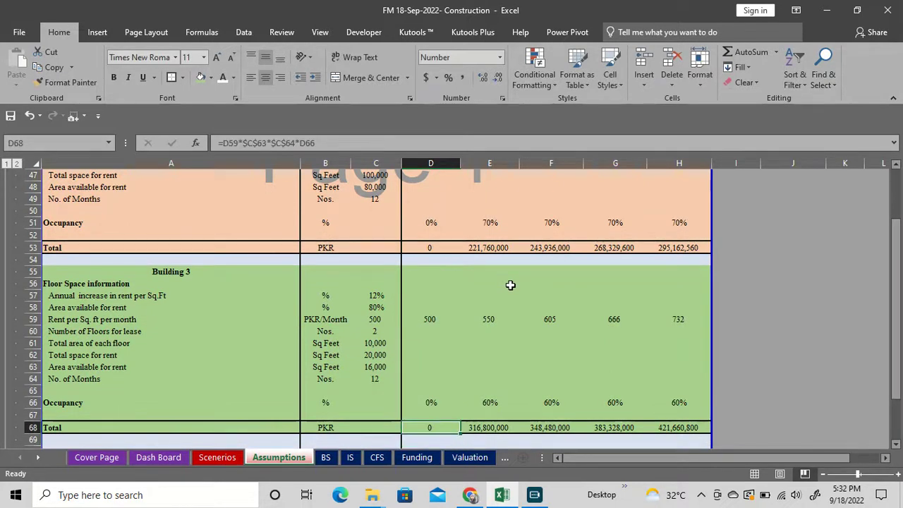
key(shift+Right)
key(shift+Right)
key(shift+Right)
key(shift+Right)
key(ctrl+r)
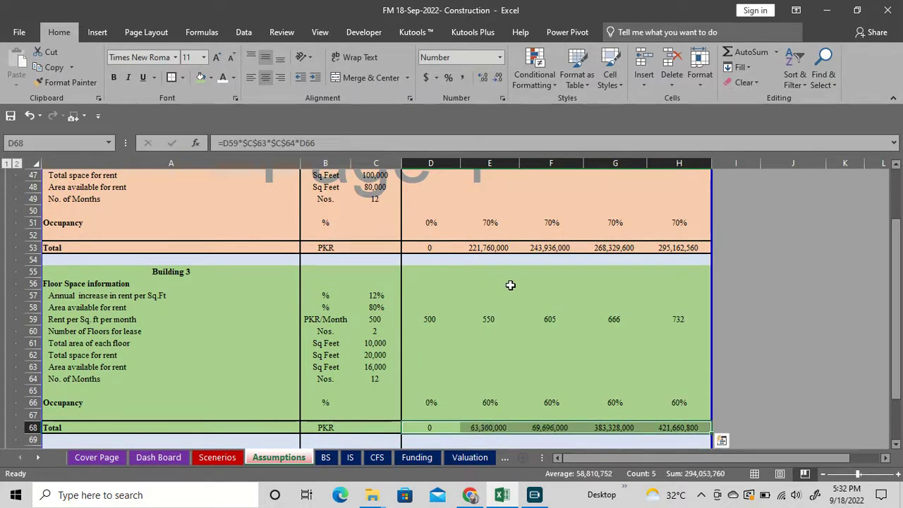
- Look over the rows below Building 3's total down to the Lease Revenue section
key(Down)
key(Down)
key(Down)
key(Down)
key(Down)
key(Down)
key(Down)
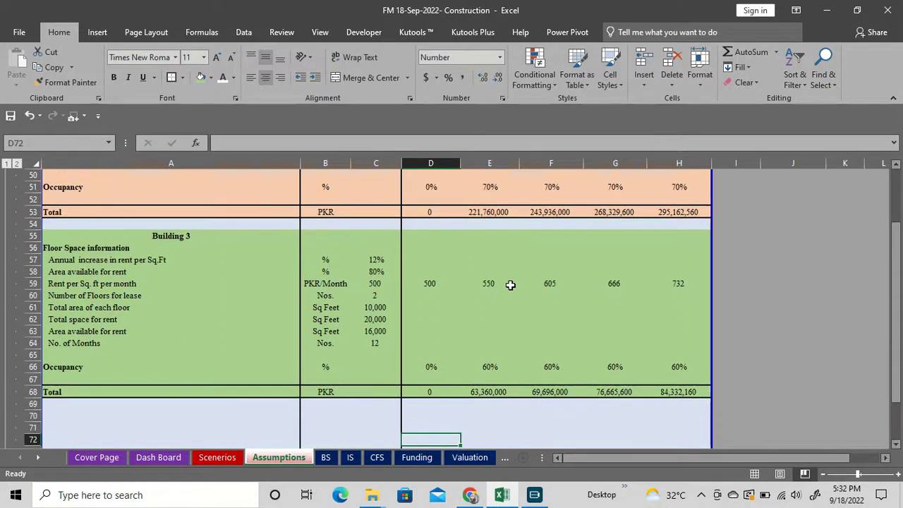
key(Down)
key(Down)
key(Down)
key(Down)
key(Down)
key(Down)
key(Down)
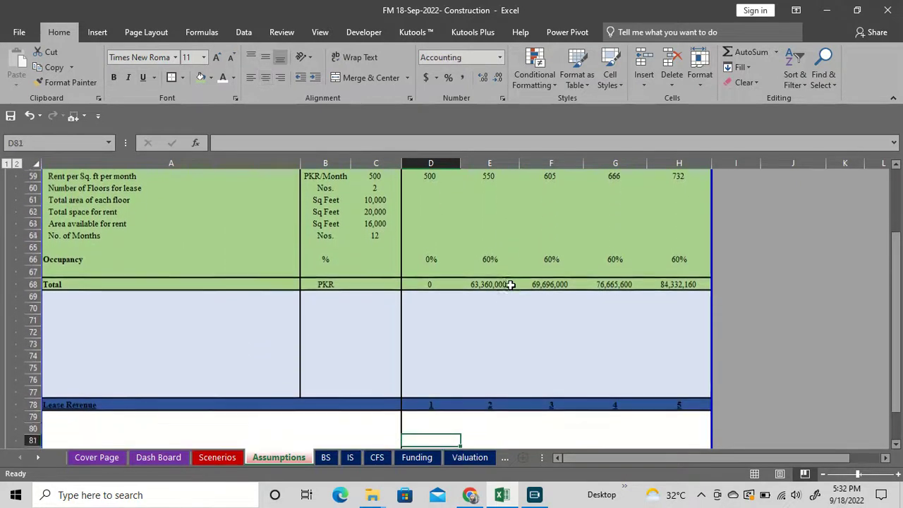
- Insert a new sheet row at row 81 in the Lease Revenue section, above Total PKR
key(Up)
key(Up)
key(Up)
key(Up)
key(Up)
key(Up)
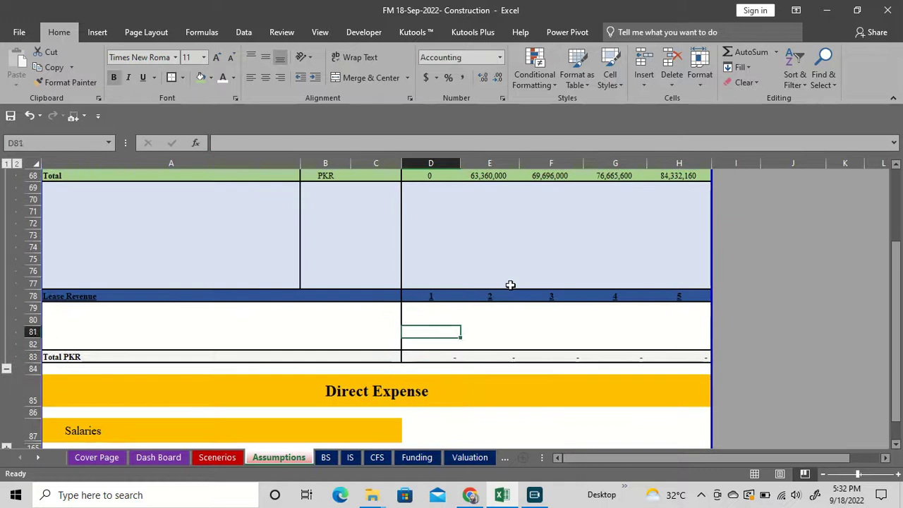
key(Left)
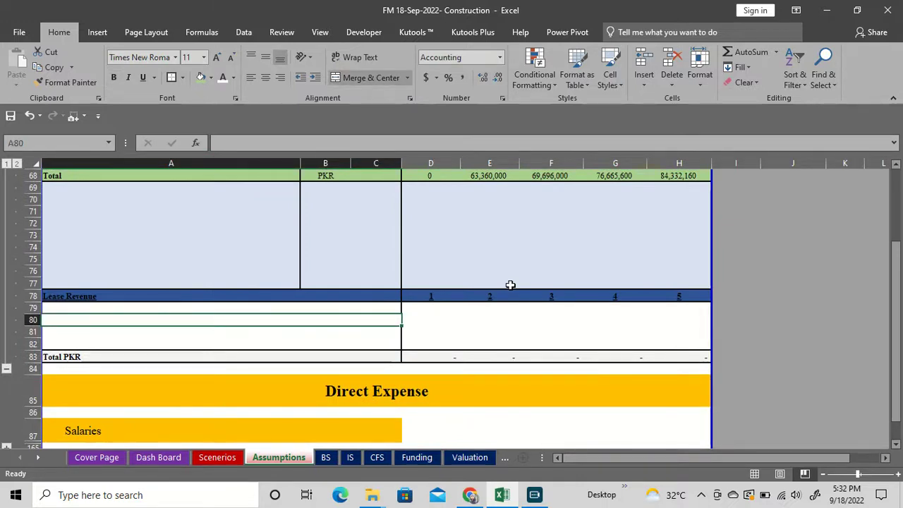
key(Down)
key(shift+space)
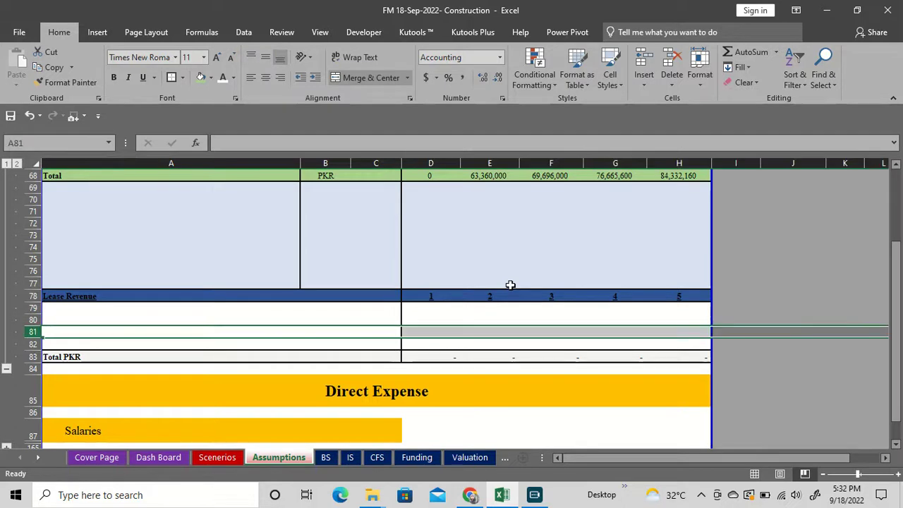
key(ctrl+shift+plus)
- Link the first Lease Revenue label in A80 to the Building 1 heading with =A25
key(Right)
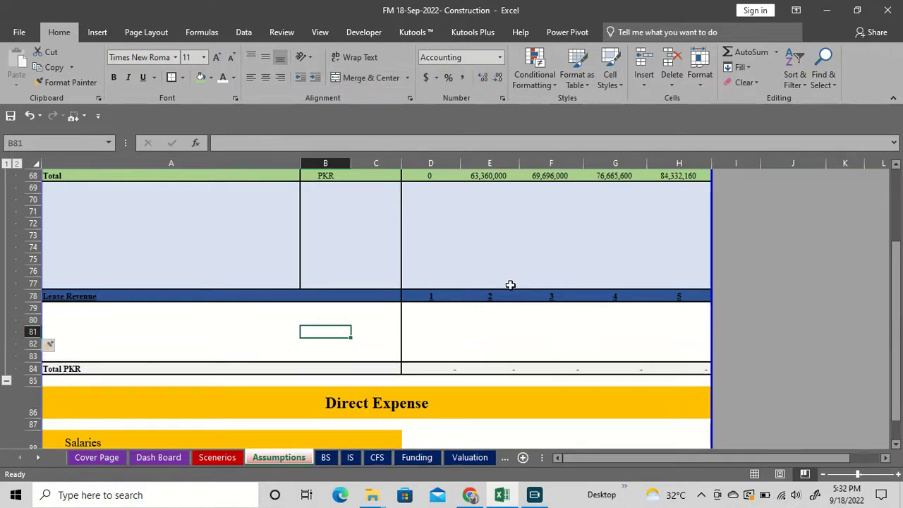
key(Left)
key(Up)
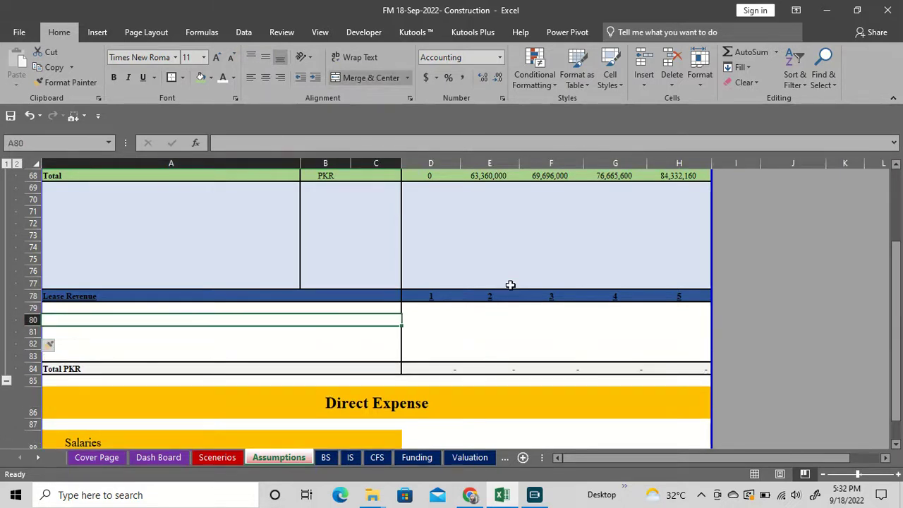
text(=)
key(Up)
key(Up)
key(Up)
key(Up)
key(Up)
key(Up)
key(Up)
key(Up)
key(Up)
key(Up)
key(Up)
key(Up)
key(Up)
key(Up)
key(Up)
key(Up)
key(Up)
key(Up)
key(Up)
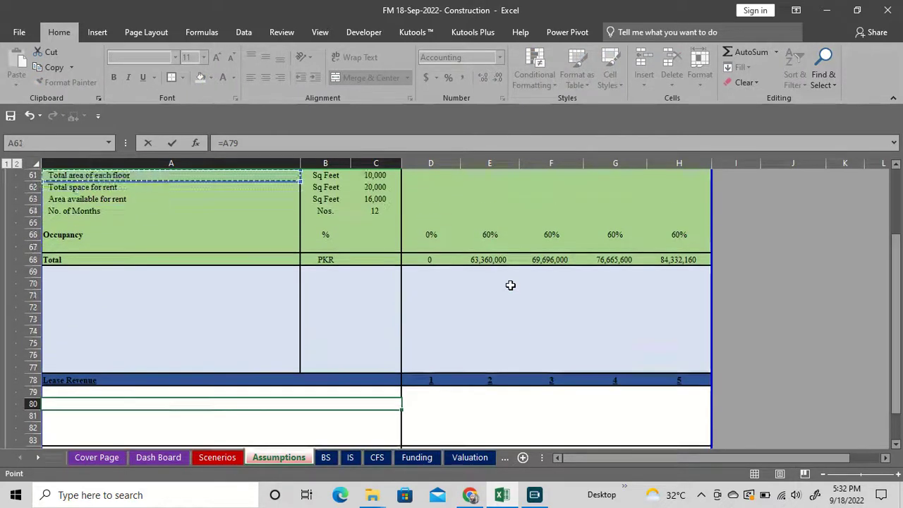
key(Up)
key(Up)
key(Up)
key(Up)
key(Up)
key(Up)
key(Up)
key(Up)
key(Up)
key(Up)
key(Up)
key(Up)
key(Up)
key(Up)
key(Up)
key(Up)
key(Up)
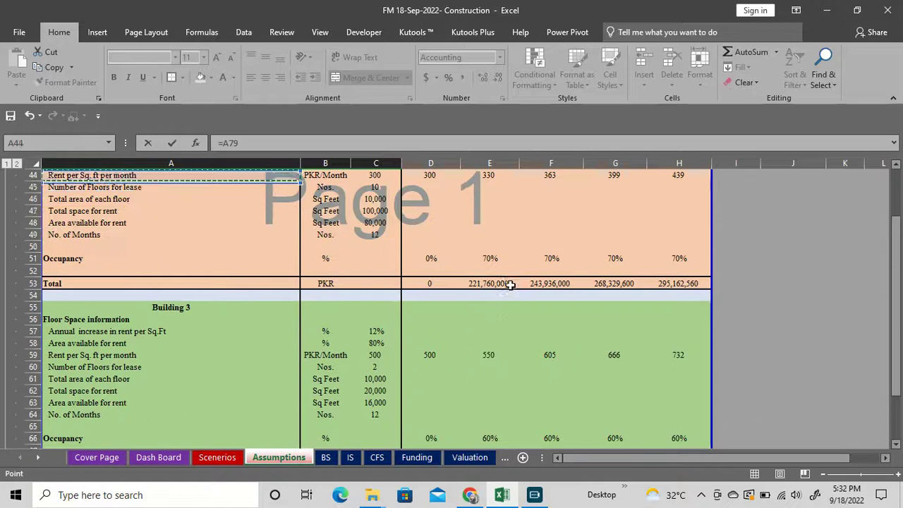
key(Up)
key(Up)
key(Up)
key(Up)
key(Up)
key(Up)
key(Up)
key(Up)
key(Up)
key(Up)
key(Up)
key(Up)
key(Up)
key(Up)
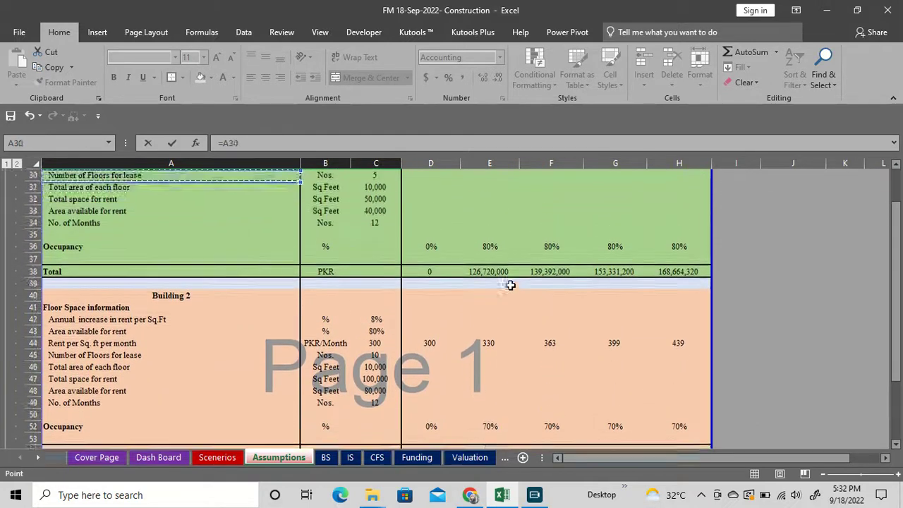
key(Up)
key(Up)
key(Up)
key(Up)
key(Up)
key(Up)
key(Up)
key(Down)
key(Down)
key(Down)
key(Up)
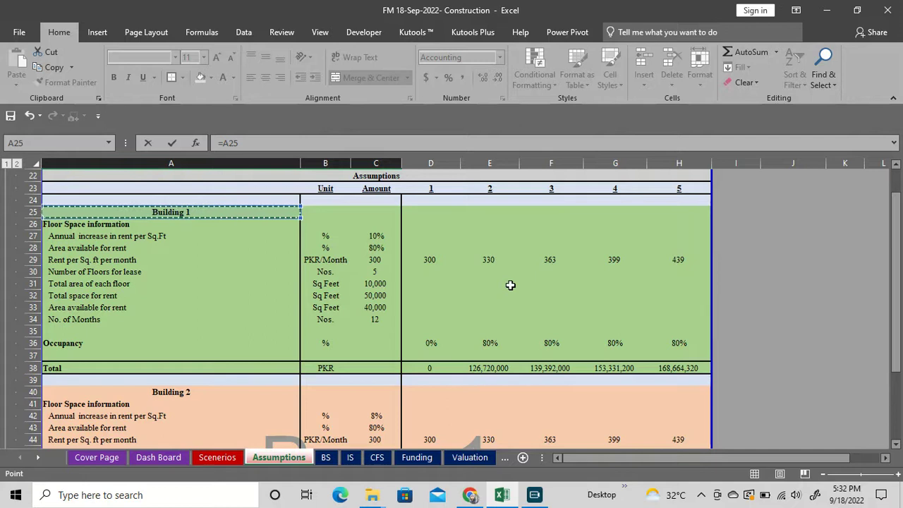
key(Return)
- Link the second Lease Revenue label in A81 to the Building 2 heading with =A40
text(=)
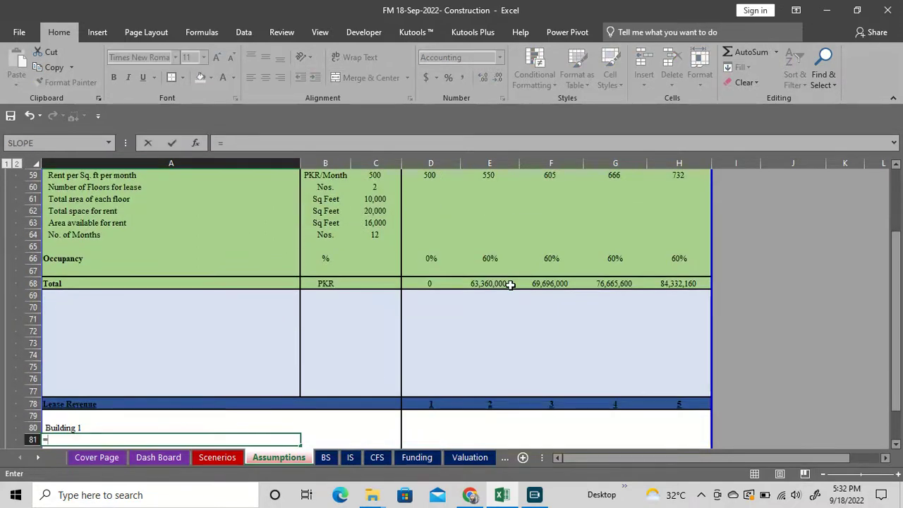
key(Up)
key(Up)
key(Up)
key(Up)
key(Up)
key(Up)
key(Up)
key(Up)
key(Up)
key(Up)
key(Up)
key(Up)
key(Up)
key(Up)
key(Up)
key(Up)
key(Up)
key(Up)
key(Up)
key(Up)
key(Up)
key(Up)
key(Up)
key(Up)
key(Up)
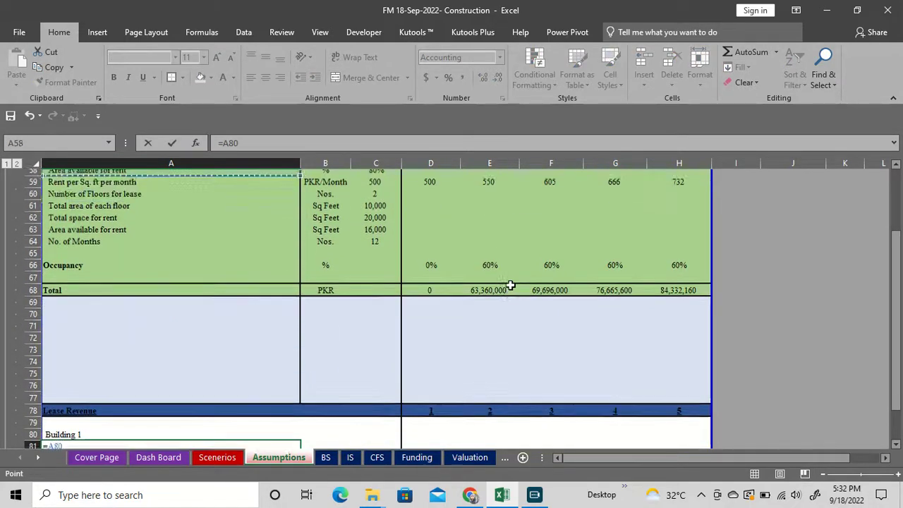
key(Up)
key(Up)
key(Up)
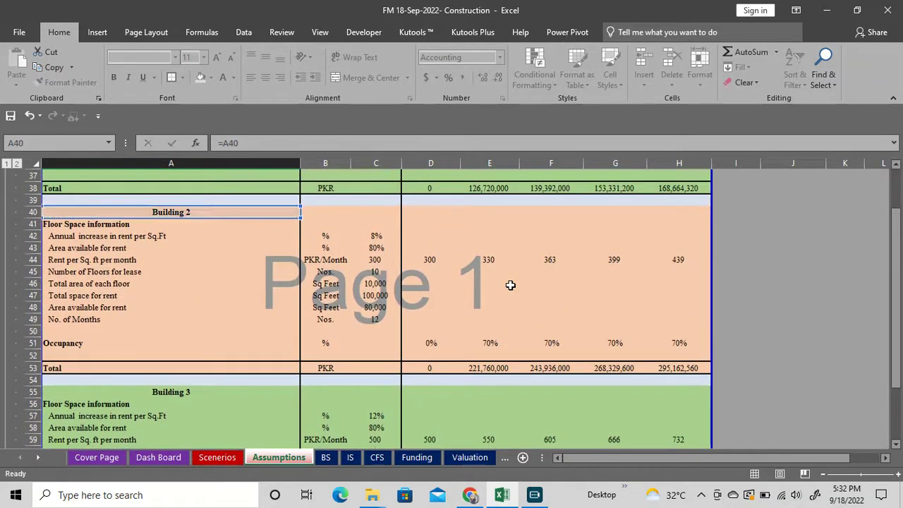
key(Return)
- Link the third Lease Revenue label in A82 to the Building 3 heading with =A55
text(=)
key(Up)
key(Up)
key(Up)
key(Up)
key(Up)
key(Up)
key(Up)
key(Up)
key(Up)
key(Up)
key(Up)
key(Up)
key(Up)
key(Up)
key(Up)
key(Up)
key(Up)
key(Up)
key(Up)
key(Up)
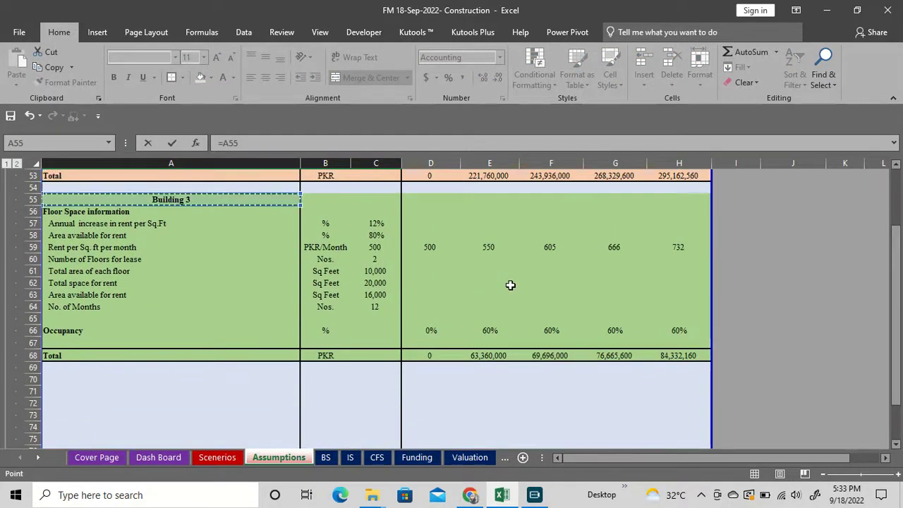
key(Return)
- Link Building 1's year 1 lease revenue in D80 to its year 1 total with =D38
key(Up)
key(Down)
key(Down)
key(Down)
key(Up)
key(Up)
key(Up)
key(Up)
key(Up)
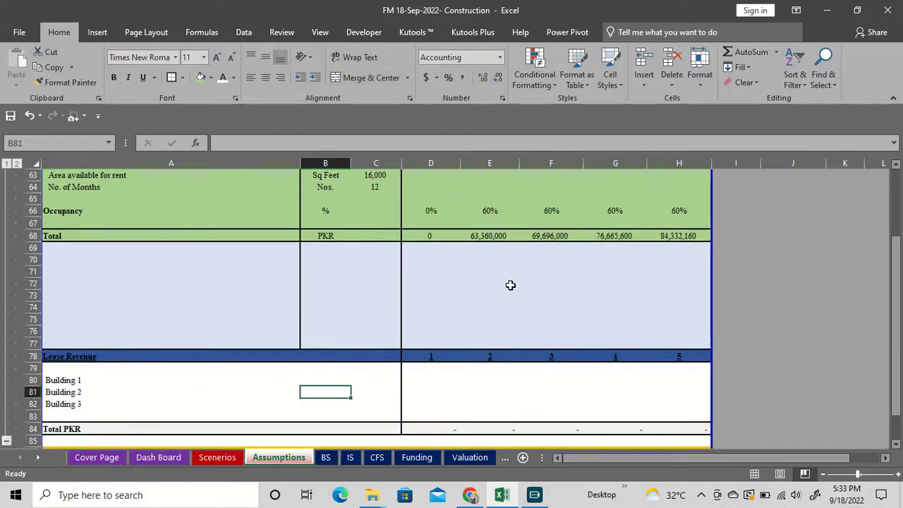
key(Right)
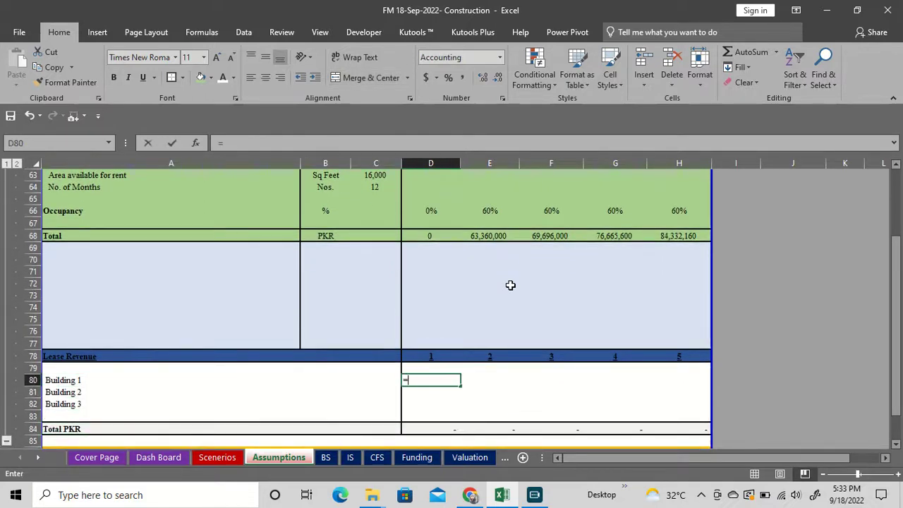
scroll(495, 268, up, 7)
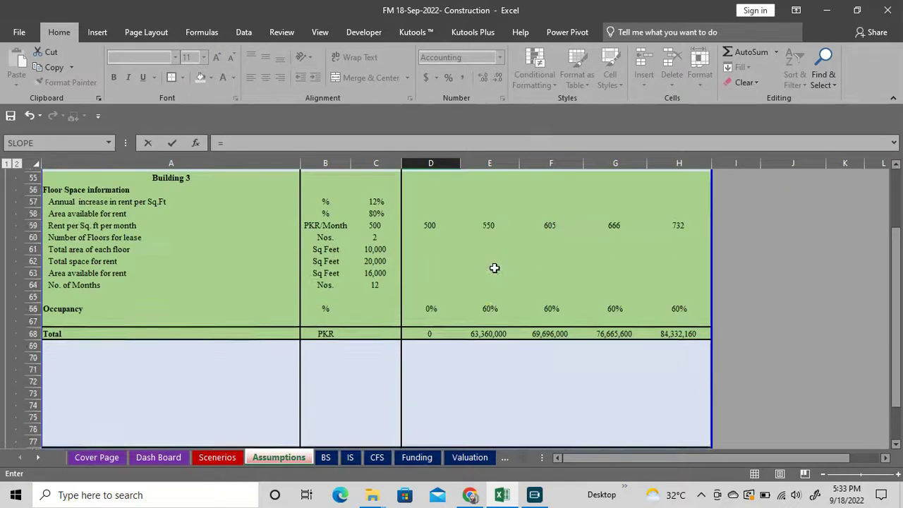
scroll(486, 276, up, 3)
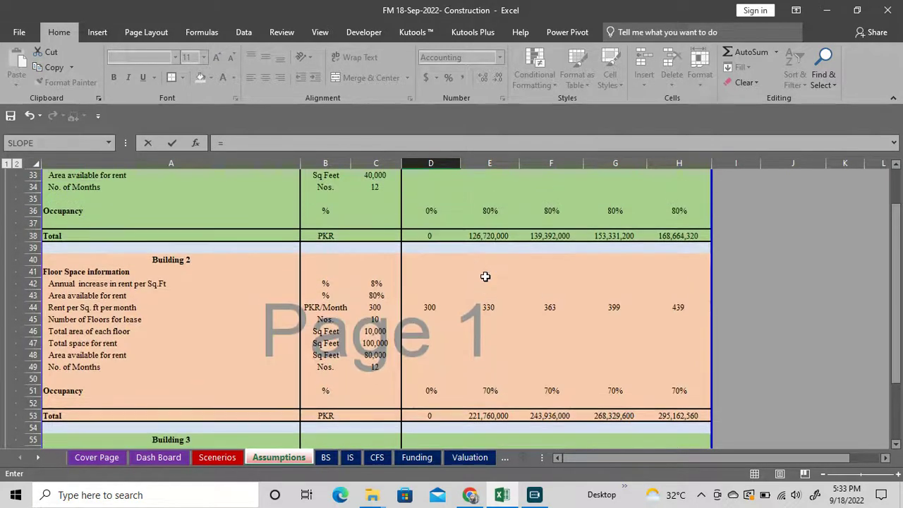
click(428, 236)
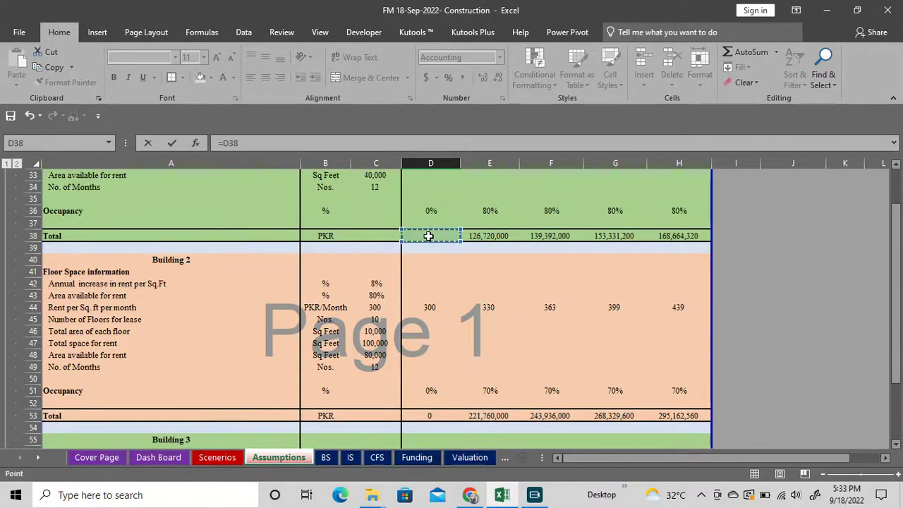
key(Return)
- Fill Building 1's lease revenue formula from D80 across to H80 for years 2 to 5
key(Up)
key(shift+Right)
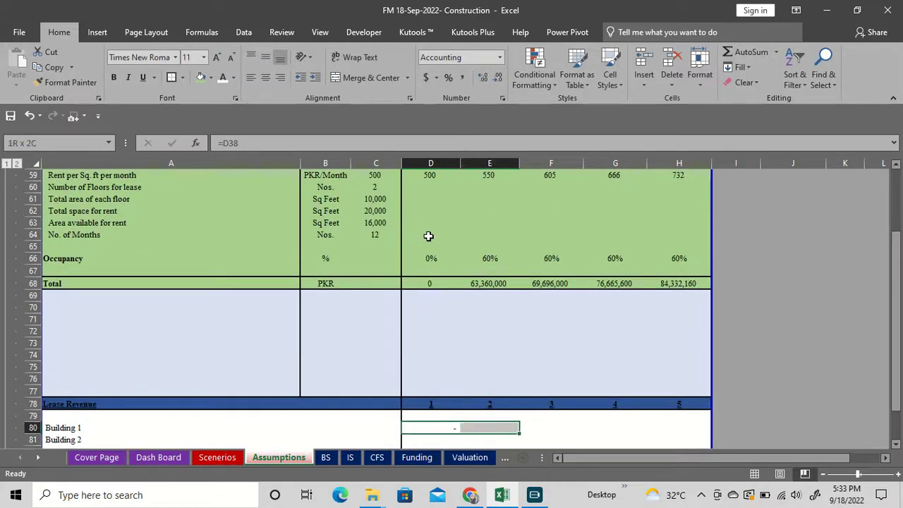
key(shift+Right)
key(shift+Right)
key(shift+Right)
key(ctrl+r)
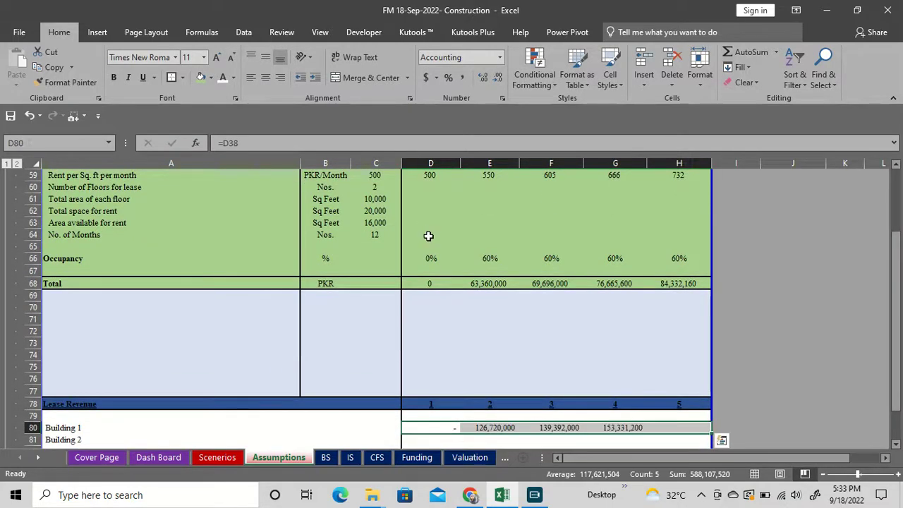
- Link Building 2's year 1 lease revenue in D81 to its year 1 total with =D53
key(Down)
text(=)
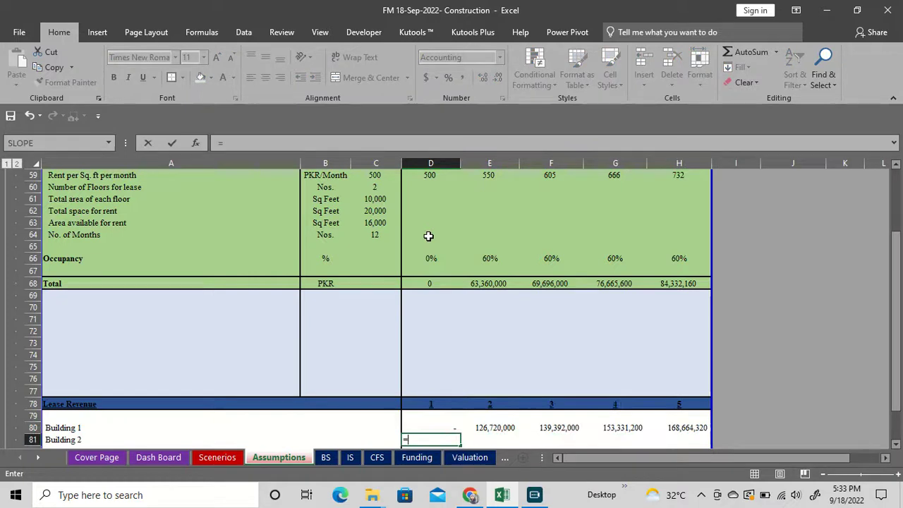
scroll(426, 235, up, 3)
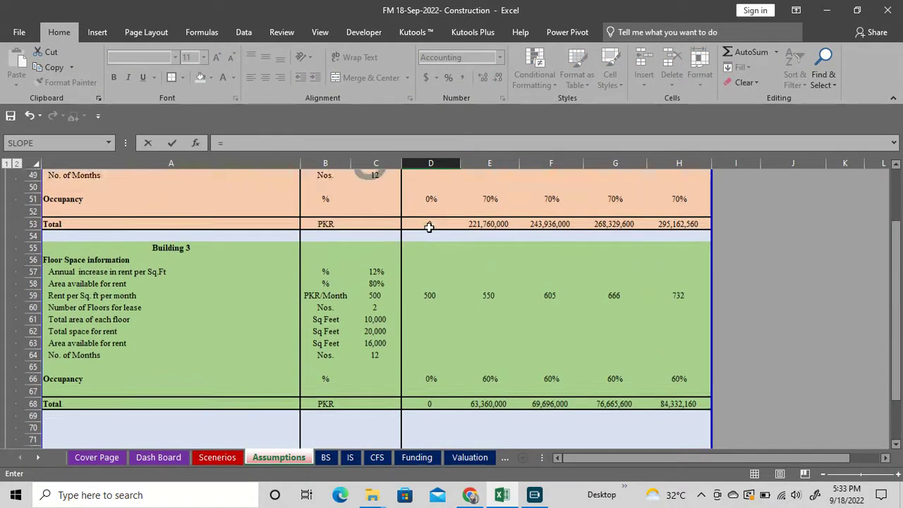
click(427, 223)
key(Return)
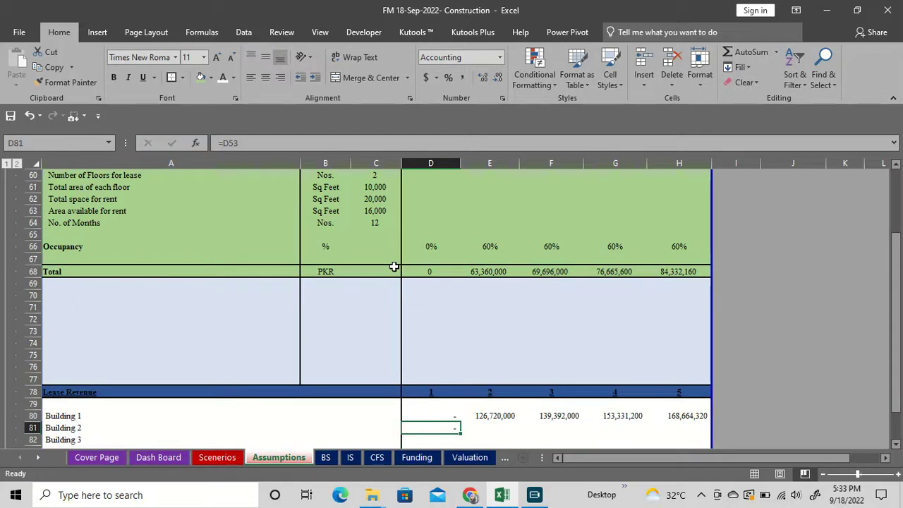
- Fill Building 2's lease revenue formula from D81 across to H81 and select Building 3's year 1 cell, D82
key(shift+Right)
key(shift+Right)
key(shift+Right)
key(shift+Right)
key(ctrl+r)
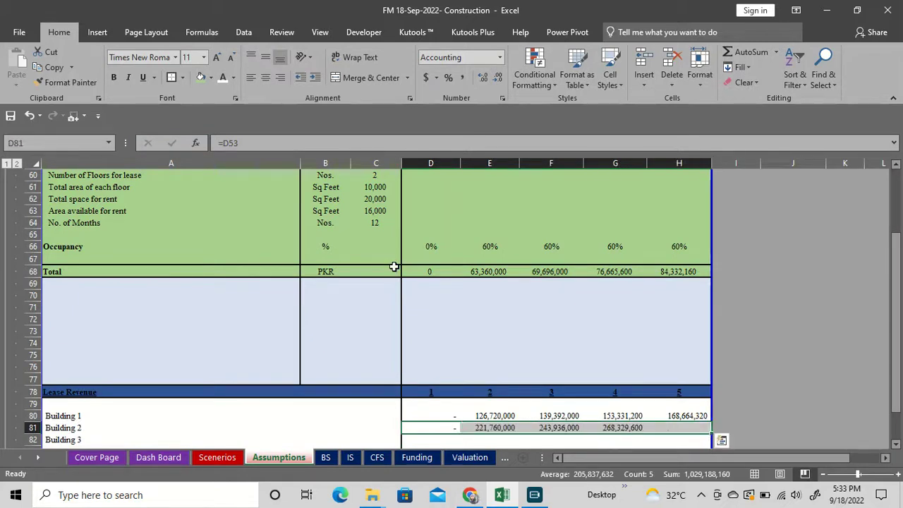
click(439, 442)
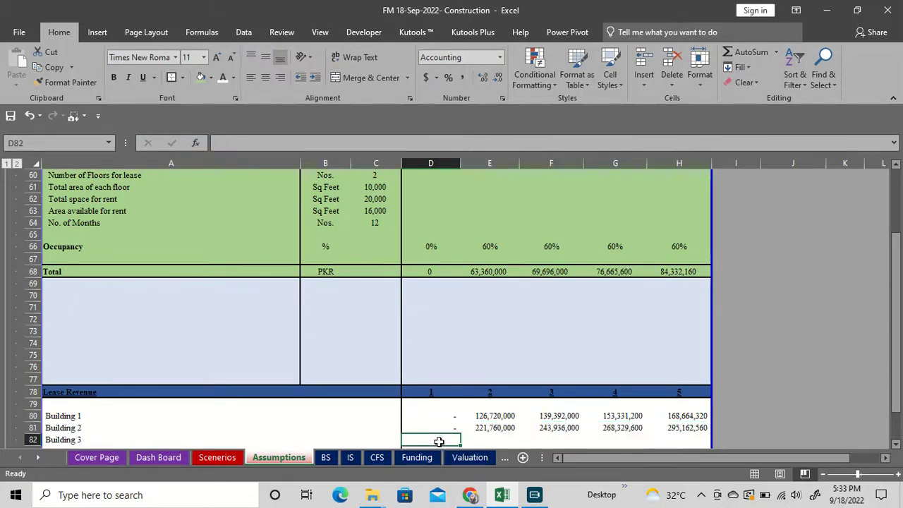
- Link Building 3's year 1 lease revenue in D82 to its year 1 total with =D68
text(=)
key(Up)
key(Up)
key(Up)
key(Up)
key(Up)
key(Up)
key(Up)
key(Up)
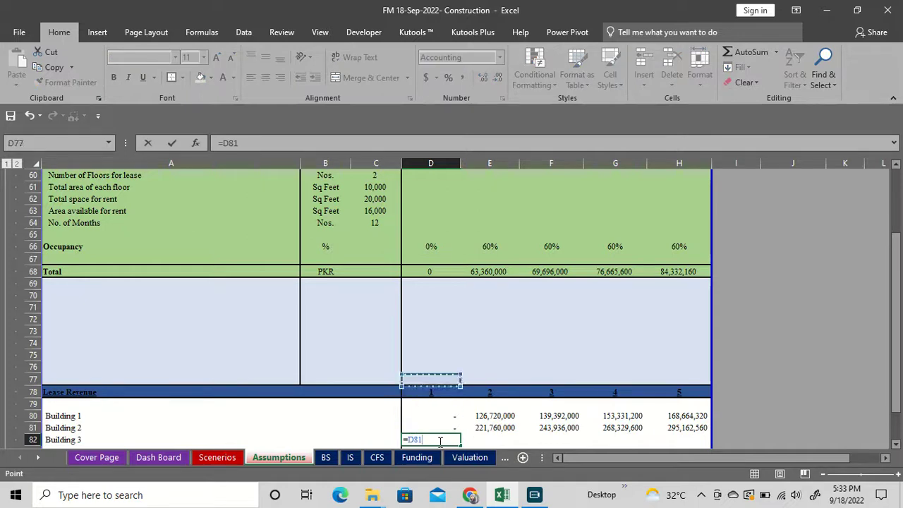
key(Up)
key(Up)
key(Up)
key(Up)
key(Up)
key(Up)
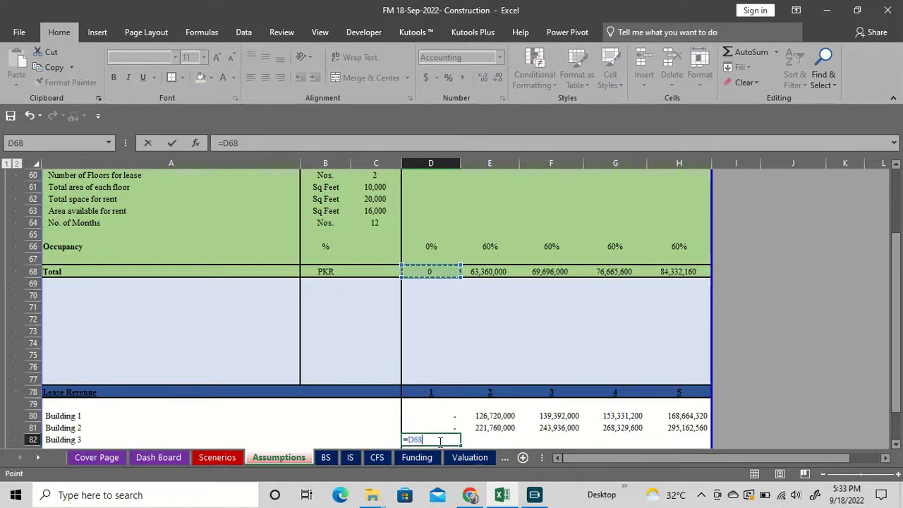
key(Return)
- Fill Building 3's lease revenue formula from D82 across to H82 for years 2 to 5
key(Up)
key(shift+Right)
key(shift+Right)
key(shift+Right)
key(shift+Right)
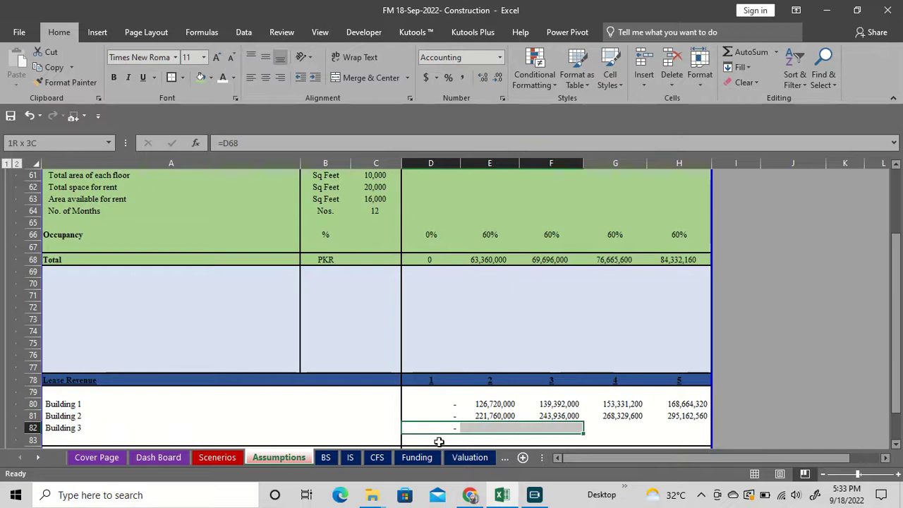
key(ctrl+r)
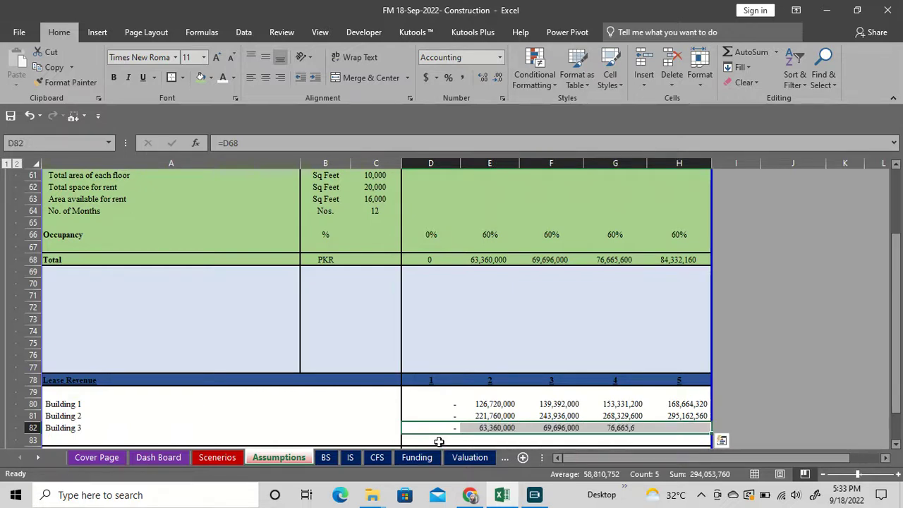
- Check the SUM formulas in the lease revenue Total PKR row from D84 to H84
scroll(447, 340, down, 3)
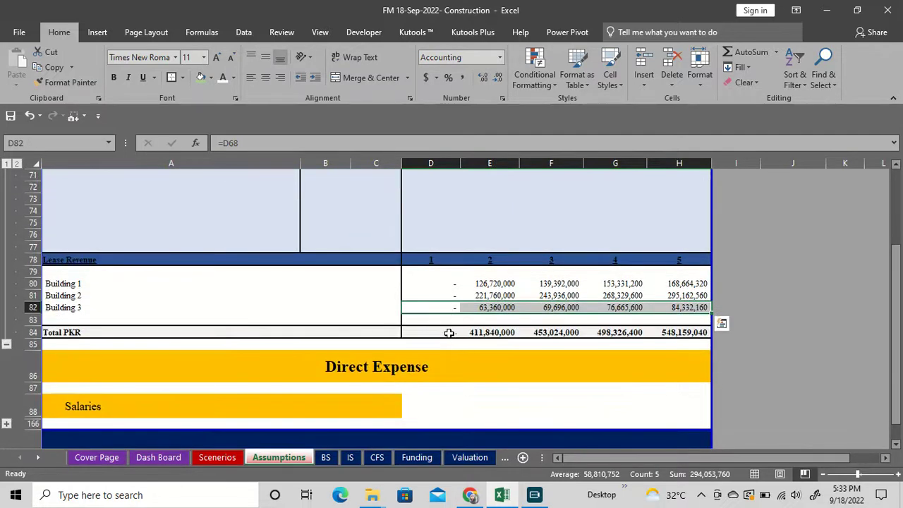
click(449, 333)
double_click(448, 333)
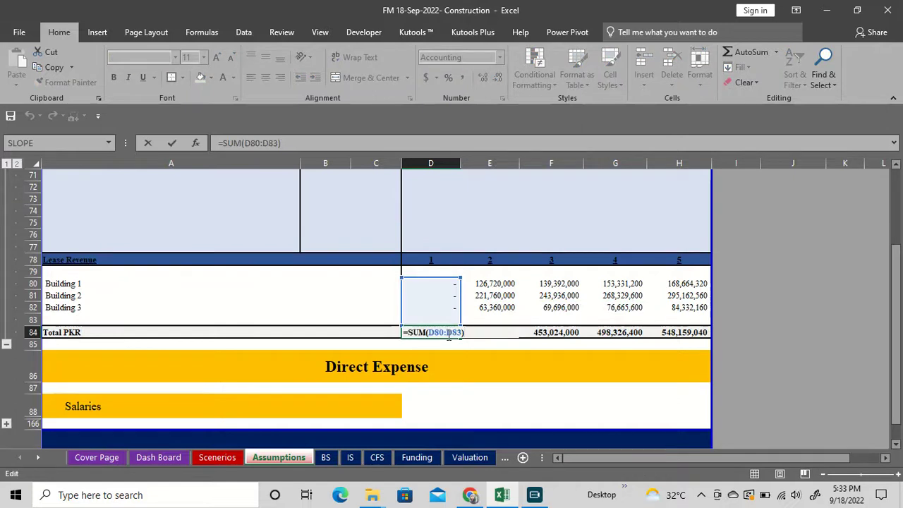
key(Tab)
key(F2)
key(Tab)
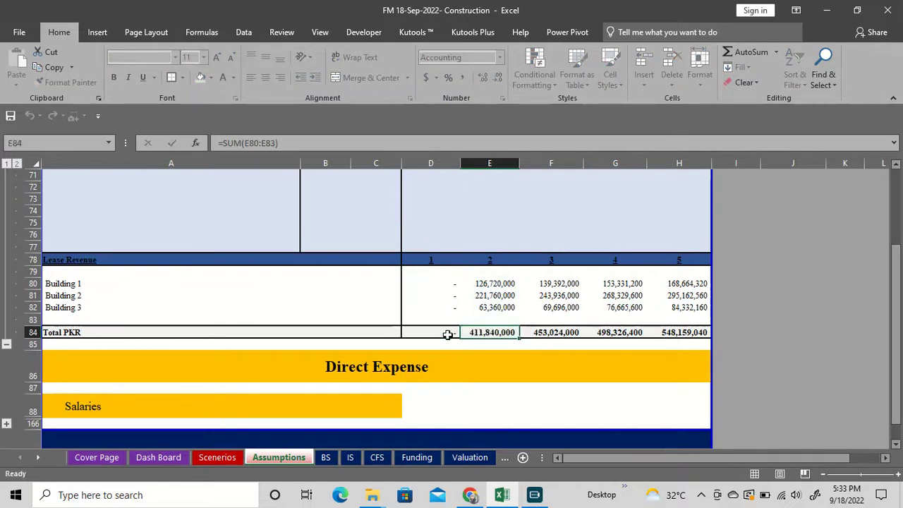
key(F2)
key(Tab)
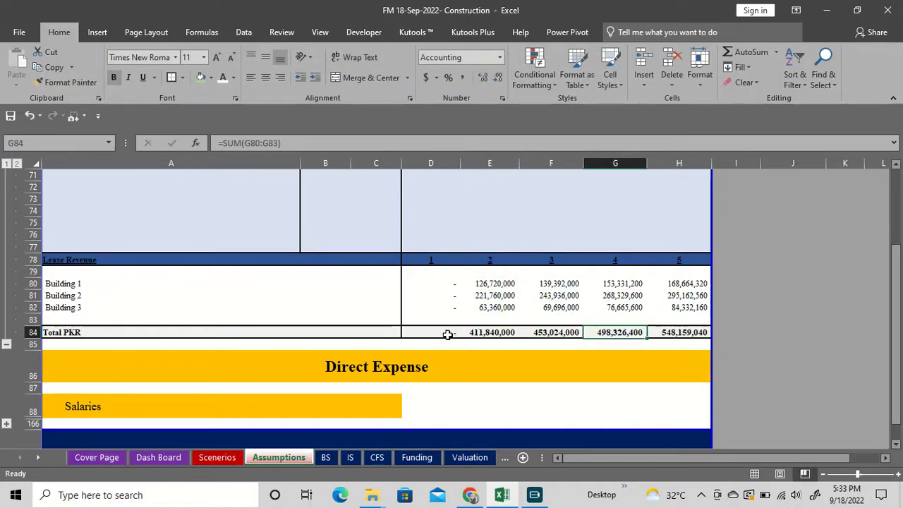
key(F2)
key(Tab)
key(F2)
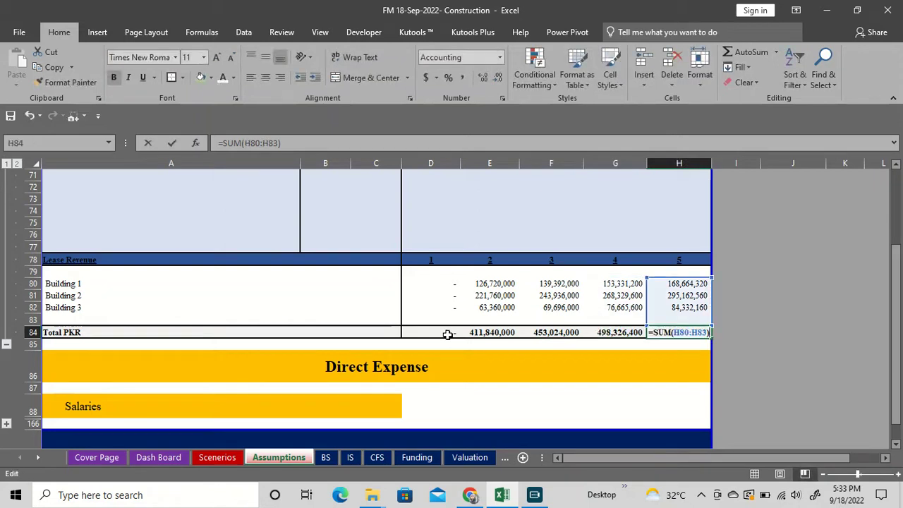
key(Escape)
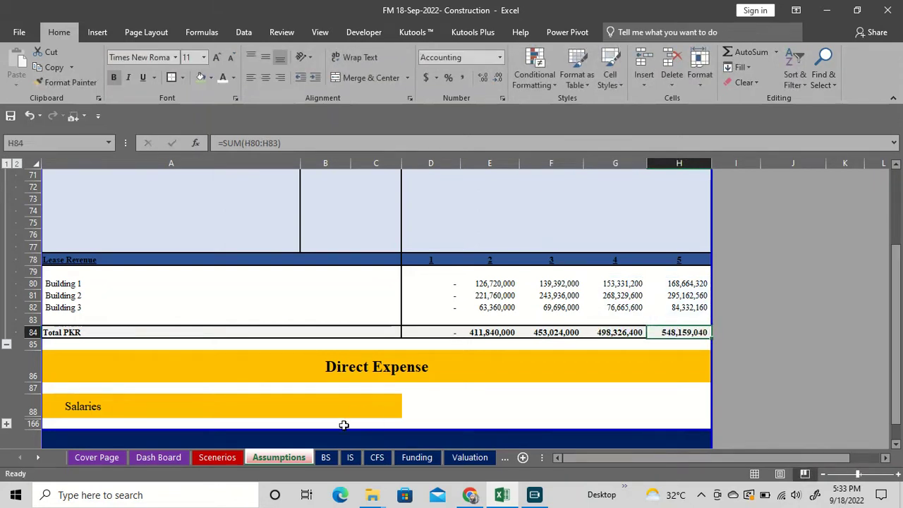
- On the IS sheet, label the first line under Revenue in A7 as Lease Revenue
click(351, 457)
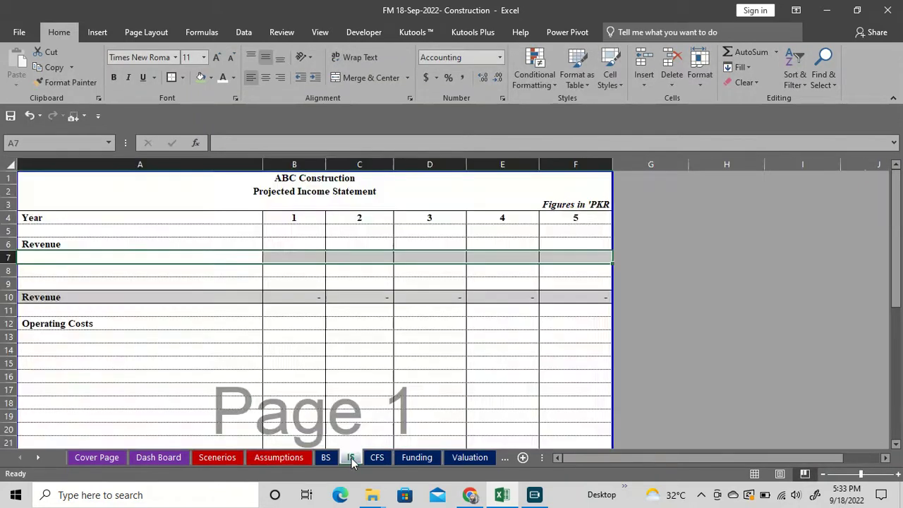
click(231, 257)
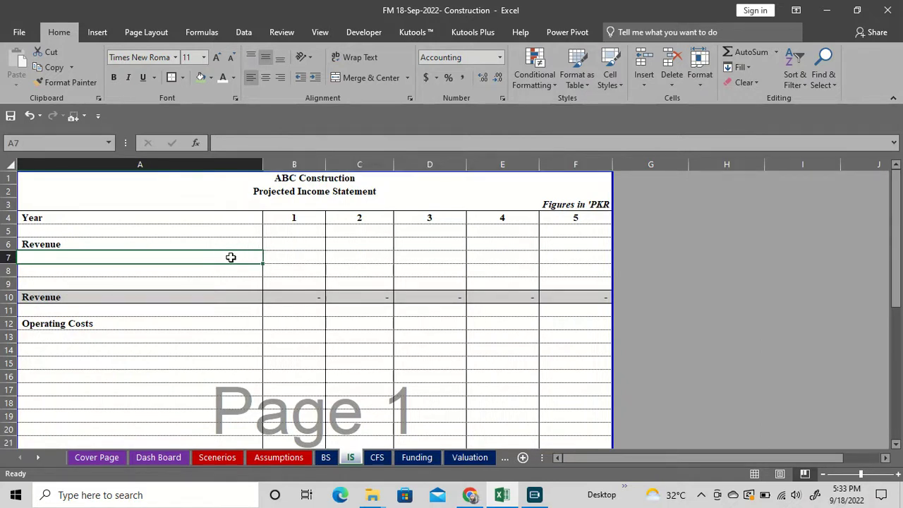
text(L)
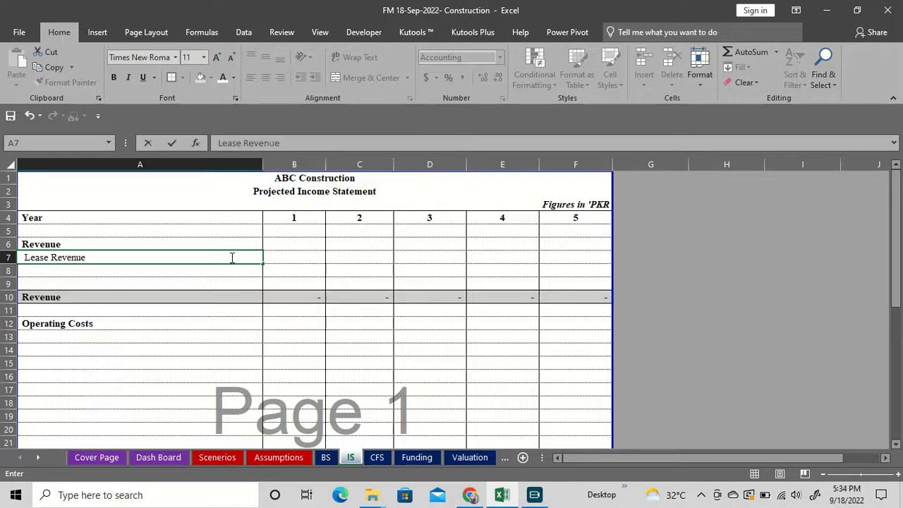
text(ease Revenue)
key(Tab)
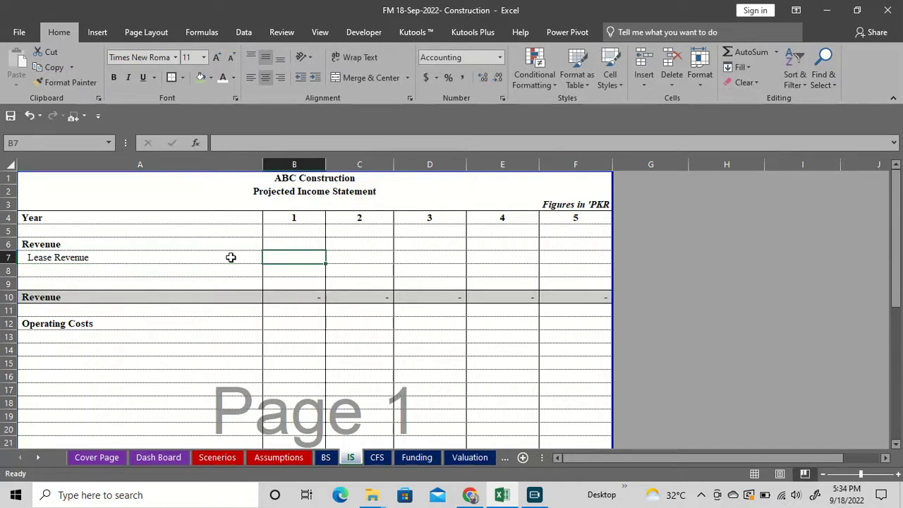
- Link year 1 lease revenue in B7 of the income statement to the Assumptions total with =Assumptions!D84
click(288, 460)
click(445, 332)
key(Return)
- Fill the lease revenue link from B7 across to F7 for years 2 to 5 of the income statement
key(Up)
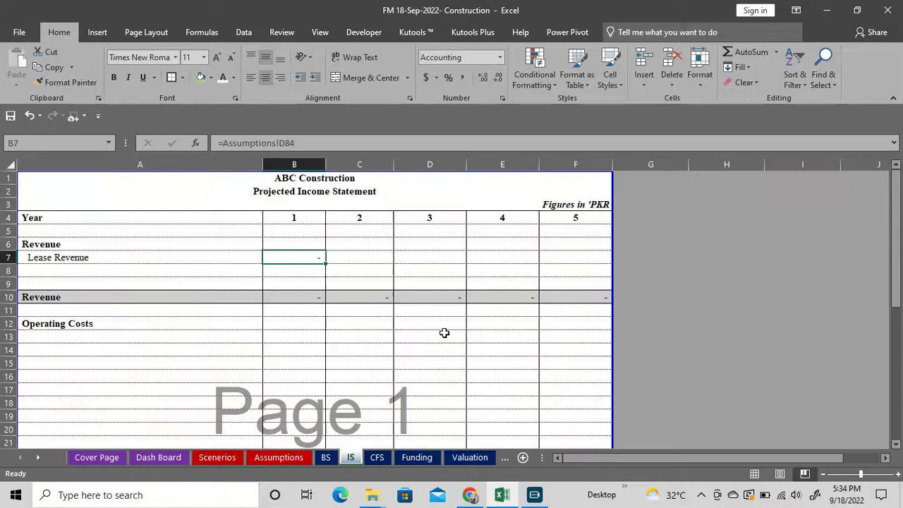
key(shift+Right)
key(shift+Right)
key(shift+Right)
key(shift+Right)
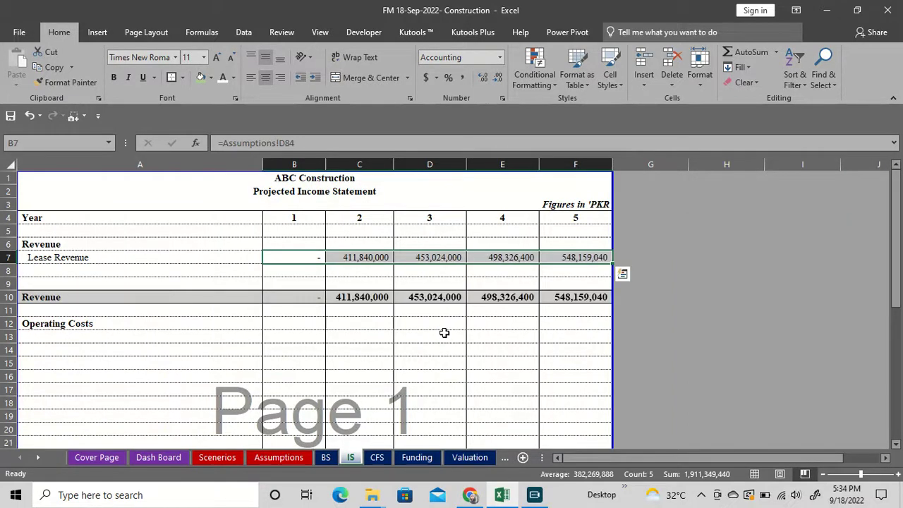
- Review the total Revenue row in row 10 of the income statement across years 1 to 5
click(210, 284)
key(Down)
key(Right)
key(Right)
key(Right)
key(Right)
key(Right)
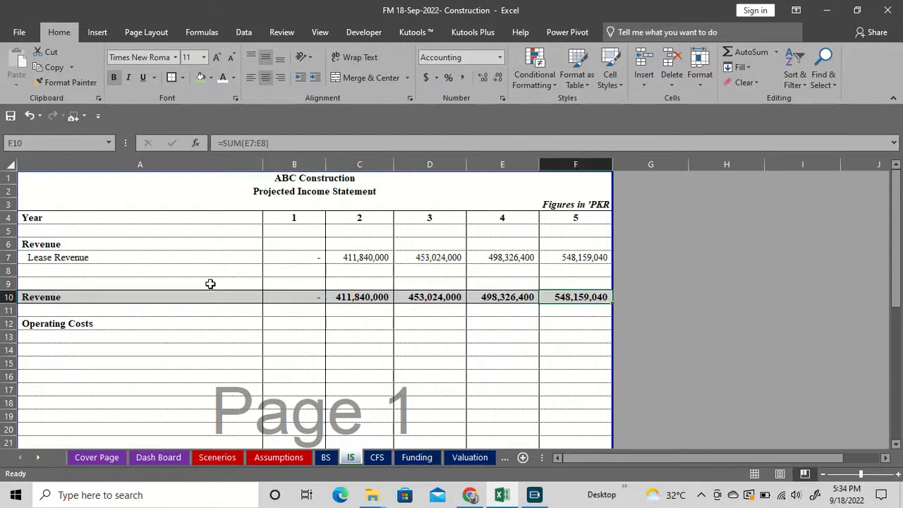
key(Left)
key(Left)
key(Left)
key(Left)
key(Left)
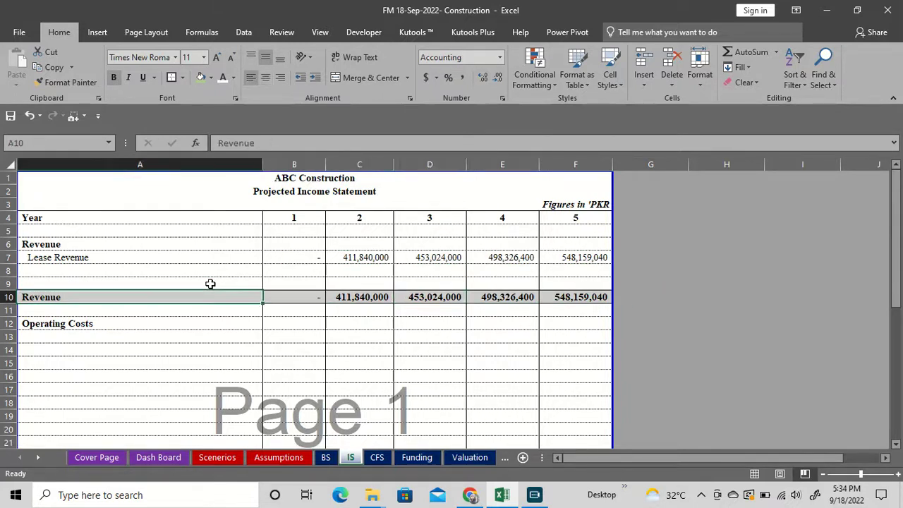